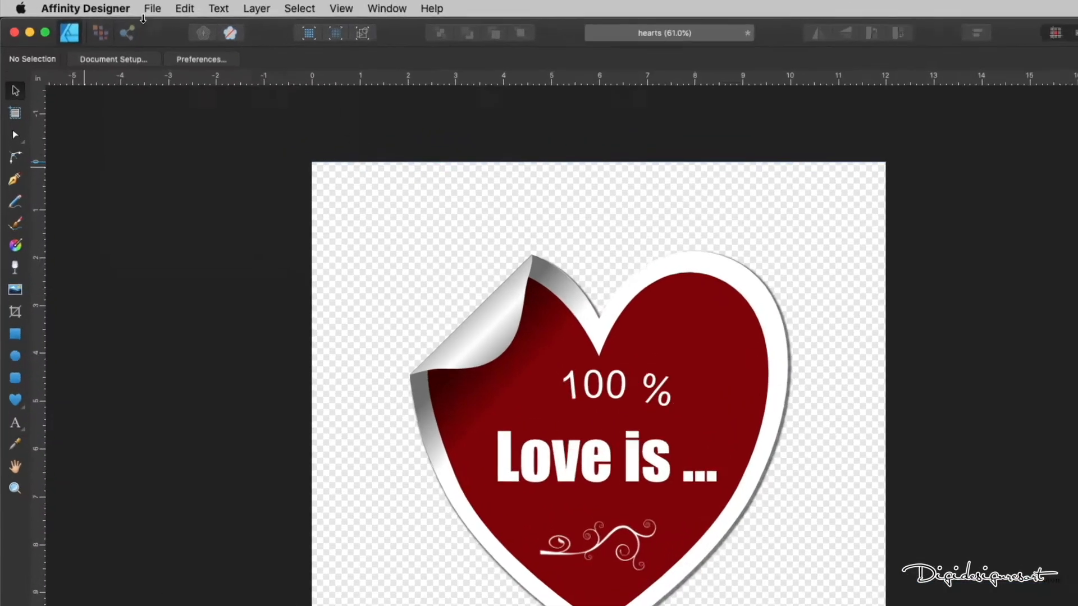
Step: Create a new 12 × 12 in document from the 12" Vinyl Cover preset at 300 DPI with a transparent background
{"action": "left_click", "coordinate": [112, 6]}
{"action": "left_click", "coordinate": [190, 31]}
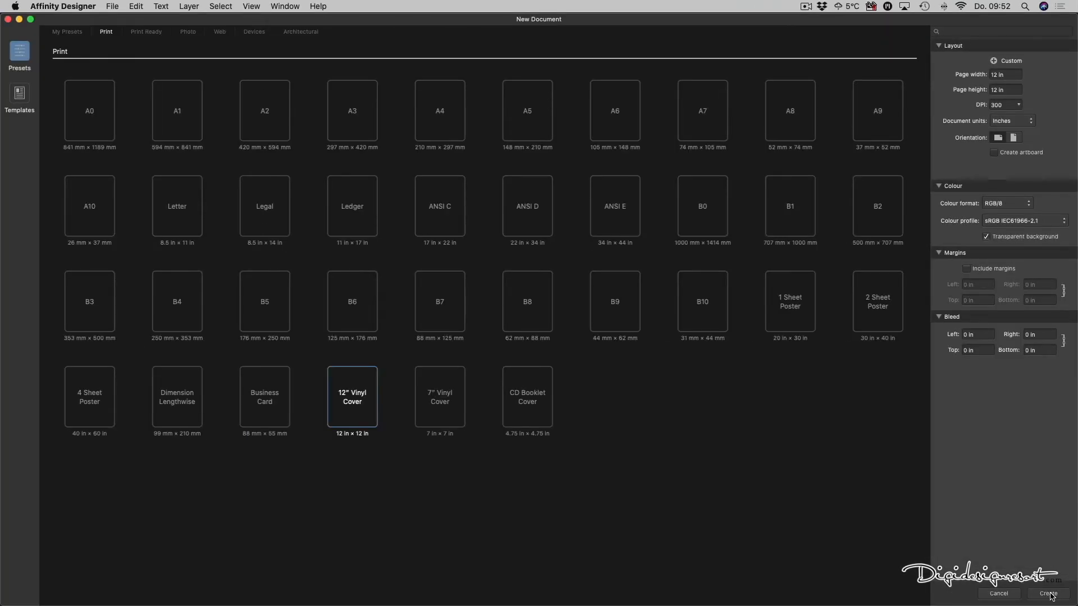
{"action": "left_click", "coordinate": [1048, 594]}
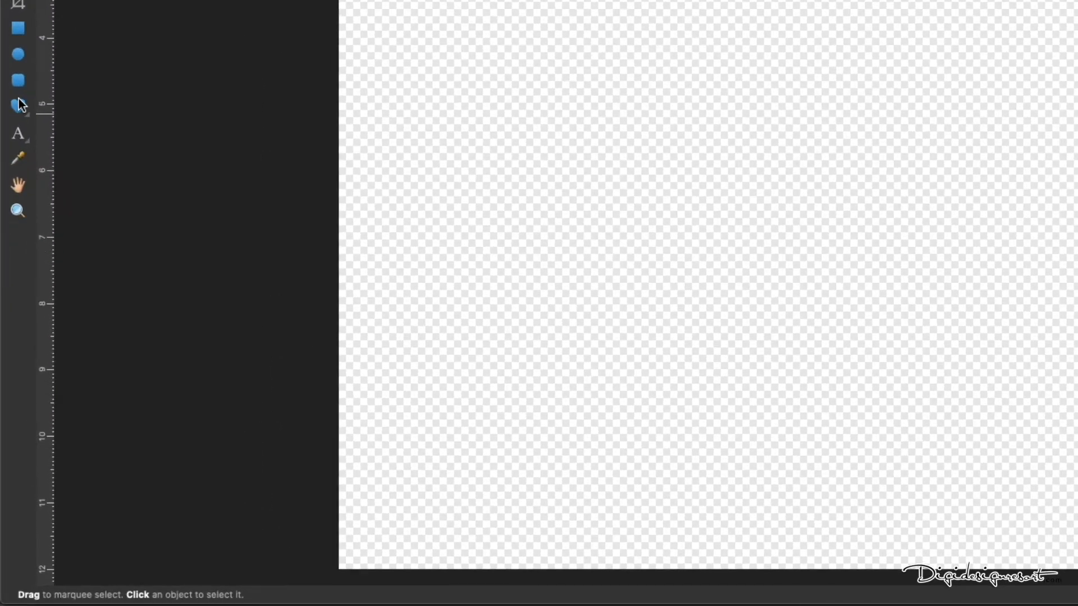
Step: Draw a heart about 7.3 in wide and 7.5 in high on the page with the Heart Tool
{"action": "left_click", "coordinate": [20, 104]}
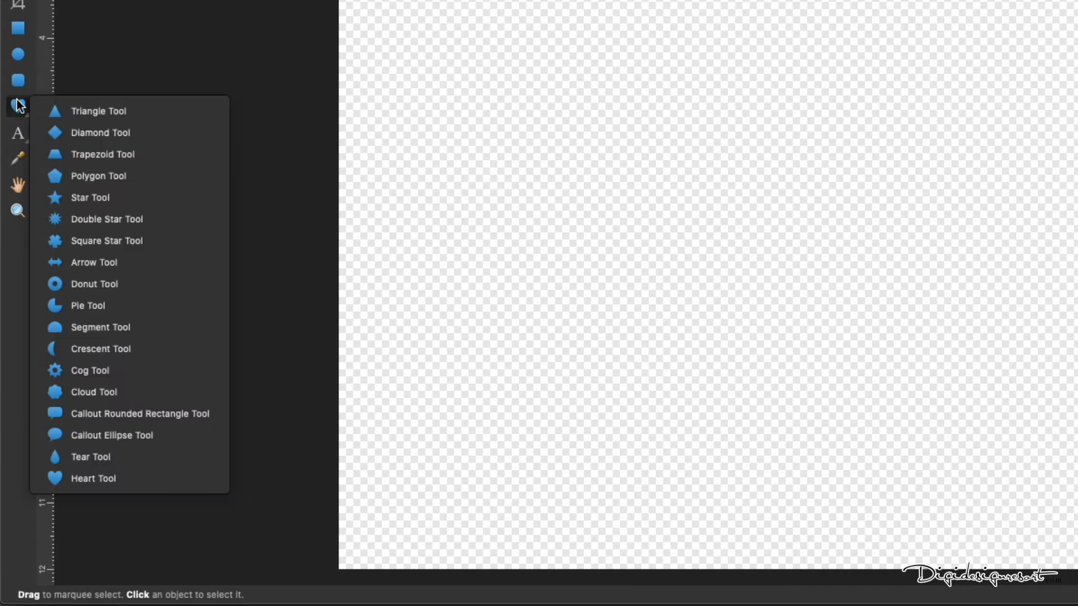
{"action": "left_click", "coordinate": [15, 119]}
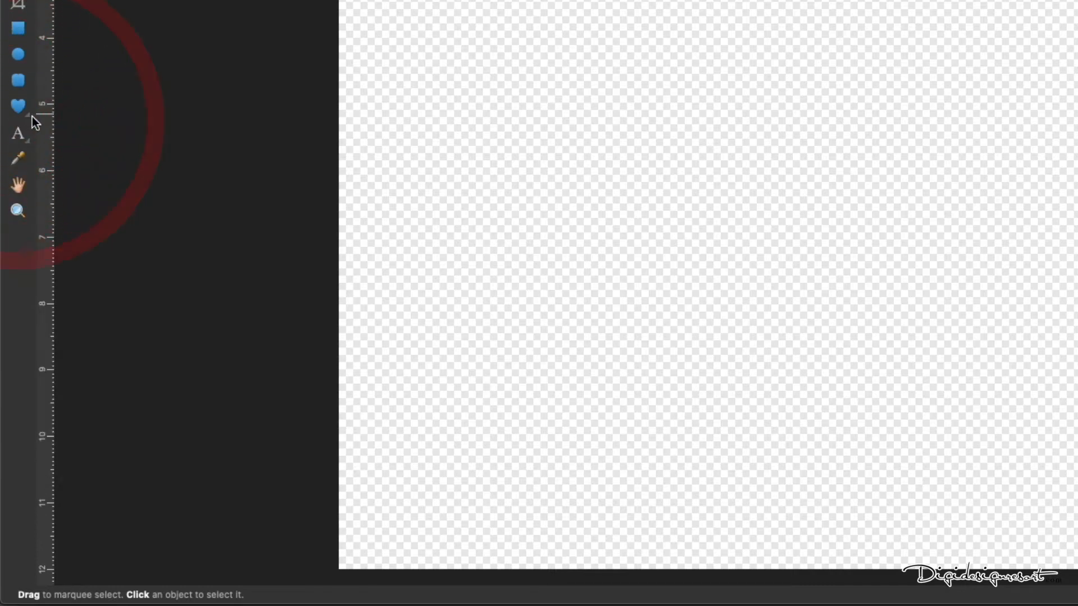
{"action": "left_click", "coordinate": [28, 115]}
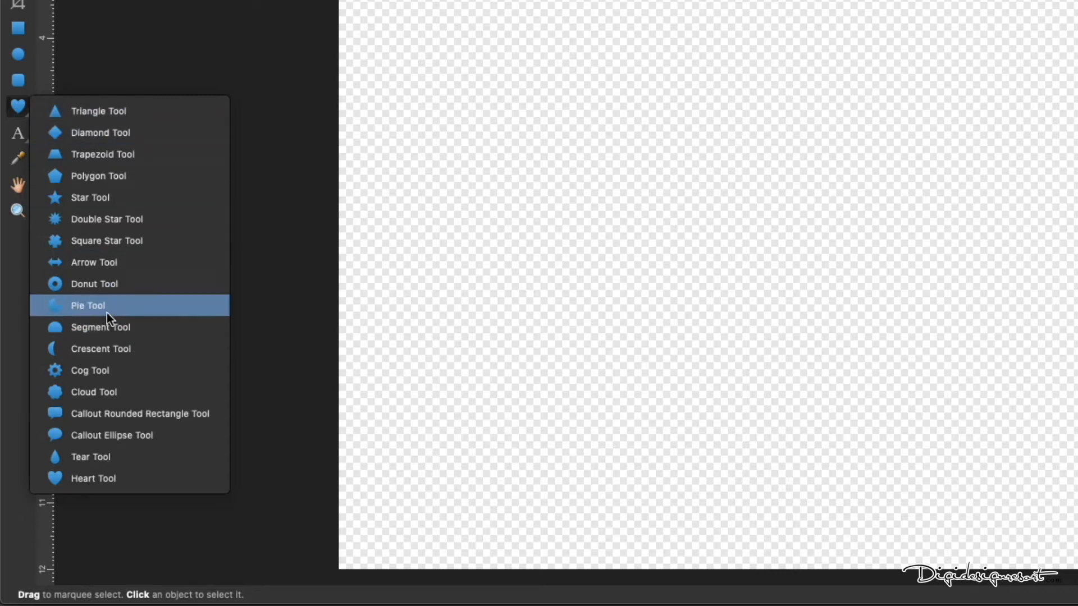
{"action": "left_click", "coordinate": [75, 480]}
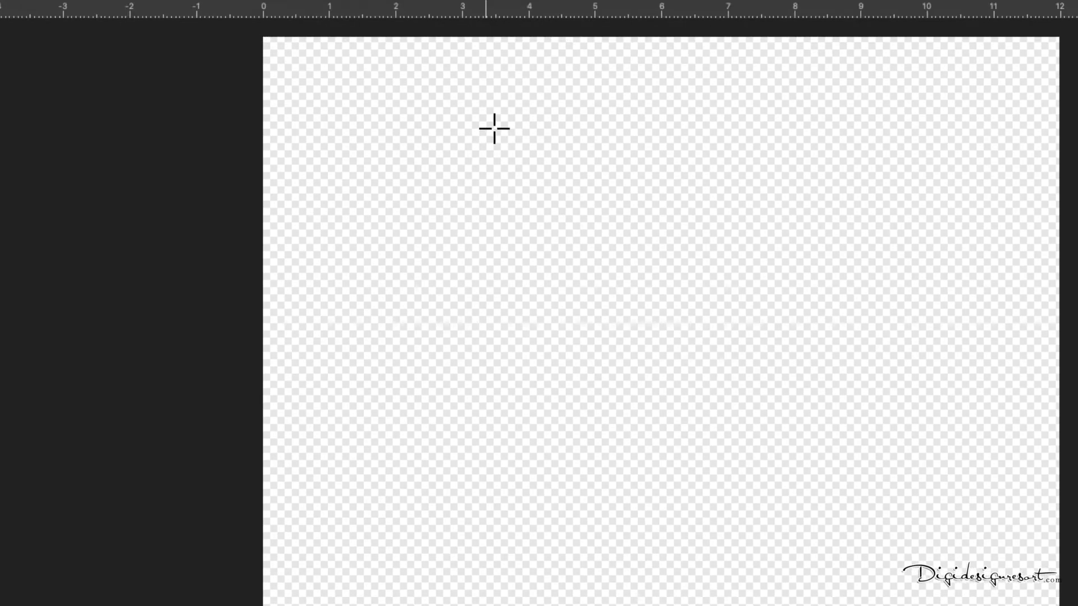
{"action": "mouse_move", "coordinate": [494, 129]}
{"action": "left_mouse_down"}
{"action": "mouse_move", "coordinate": [765, 226]}
{"action": "mouse_move", "coordinate": [794, 247]}
{"action": "mouse_move", "coordinate": [897, 236]}
{"action": "mouse_move", "coordinate": [655, 221]}
{"action": "mouse_move", "coordinate": [900, 235]}
{"action": "mouse_move", "coordinate": [854, 197]}
{"action": "mouse_move", "coordinate": [749, 213]}
{"action": "mouse_move", "coordinate": [606, 282]}
{"action": "mouse_move", "coordinate": [874, 216]}
{"action": "mouse_move", "coordinate": [690, 219]}
{"action": "mouse_move", "coordinate": [683, 229]}
{"action": "mouse_move", "coordinate": [732, 250]}
{"action": "mouse_move", "coordinate": [809, 320]}
{"action": "mouse_move", "coordinate": [685, 204]}
{"action": "mouse_move", "coordinate": [562, 239]}
{"action": "mouse_move", "coordinate": [592, 157]}
{"action": "mouse_move", "coordinate": [582, 192]}
{"action": "mouse_move", "coordinate": [673, 243]}
{"action": "mouse_move", "coordinate": [578, 271]}
{"action": "mouse_move", "coordinate": [765, 406]}
{"action": "mouse_move", "coordinate": [650, 331]}
{"action": "mouse_move", "coordinate": [914, 558]}
{"action": "mouse_move", "coordinate": [828, 484]}
{"action": "mouse_move", "coordinate": [881, 512]}
{"action": "mouse_move", "coordinate": [813, 478]}
{"action": "mouse_move", "coordinate": [791, 488]}
{"action": "mouse_move", "coordinate": [794, 522]}
{"action": "mouse_move", "coordinate": [864, 479]}
{"action": "mouse_move", "coordinate": [888, 539]}
{"action": "mouse_move", "coordinate": [927, 588]}
{"action": "mouse_move", "coordinate": [943, 605]}
{"action": "mouse_move", "coordinate": [977, 605]}
{"action": "mouse_move", "coordinate": [968, 605]}
{"action": "left_mouse_up"}
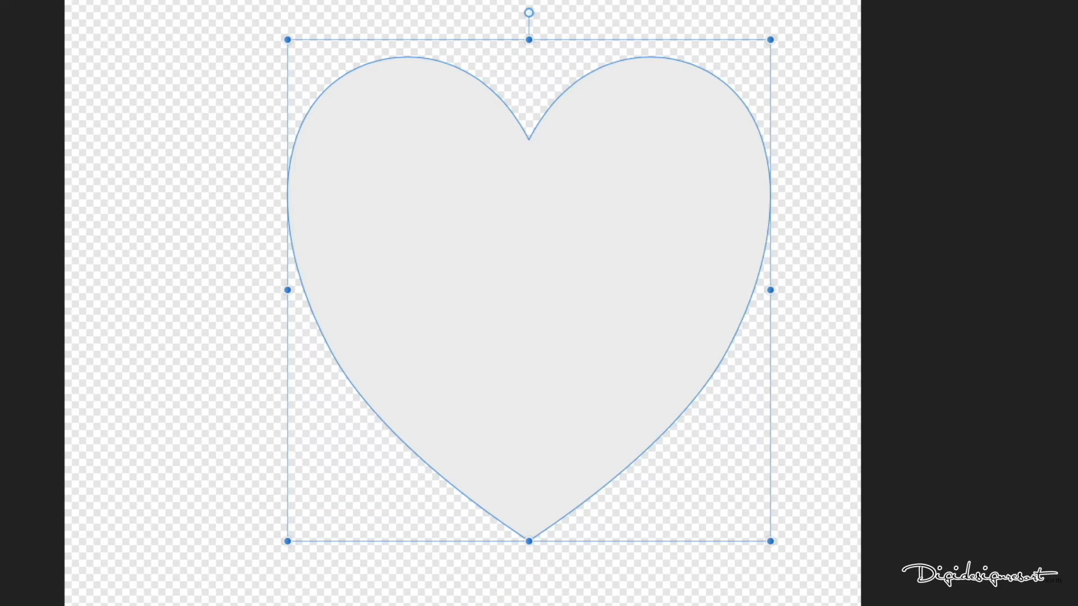
Step: Centre the heart horizontally and vertically on the page and fill it with pure white
{"action": "left_click", "coordinate": [866, 19]}
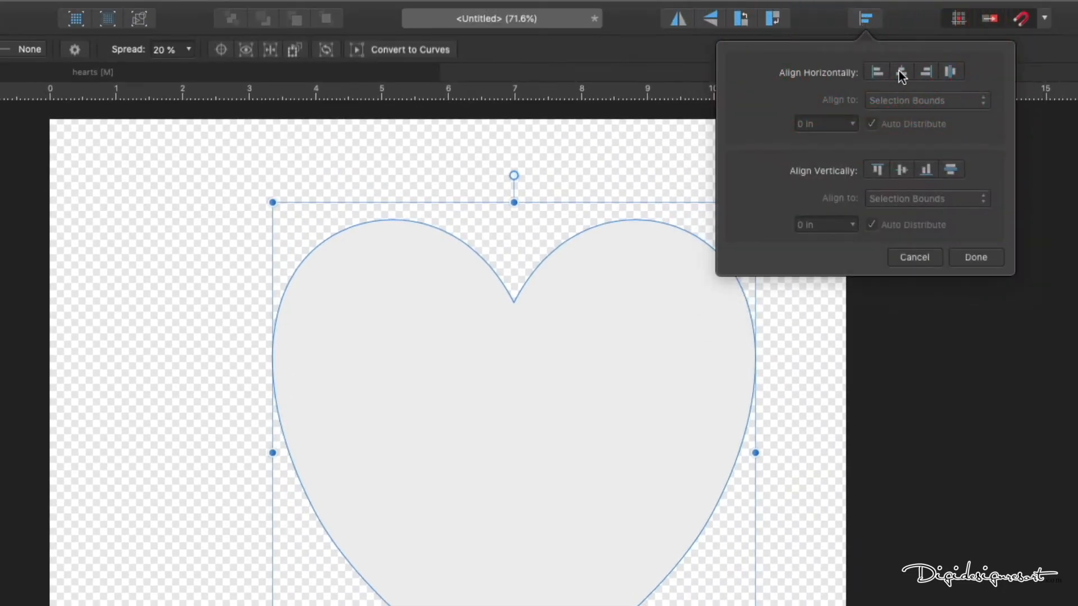
{"action": "left_click", "coordinate": [900, 73]}
{"action": "left_click", "coordinate": [898, 175]}
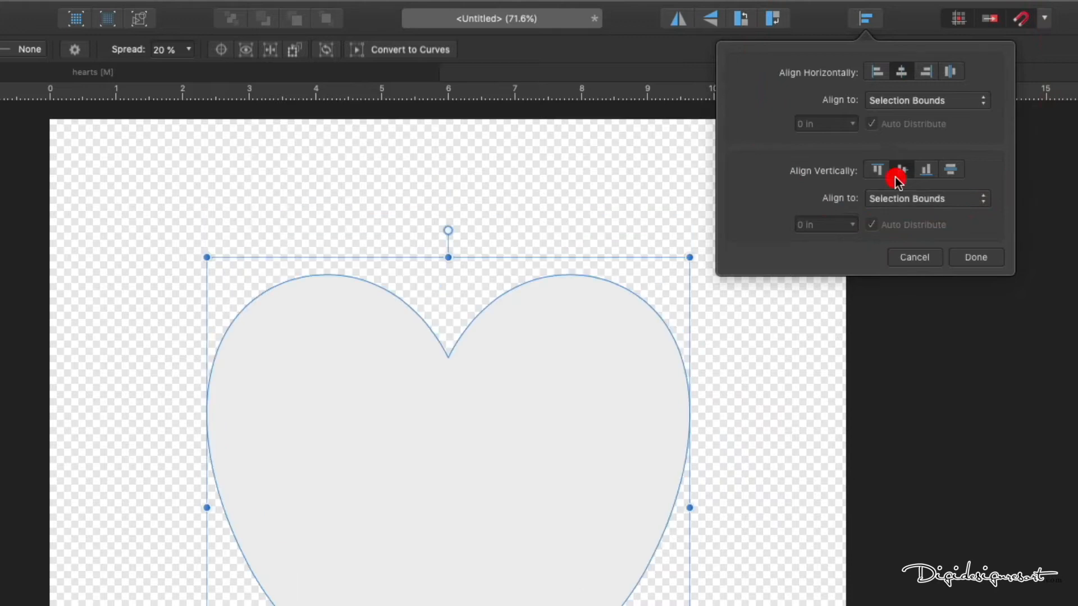
{"action": "left_click", "coordinate": [486, 178]}
{"action": "left_click", "coordinate": [464, 323]}
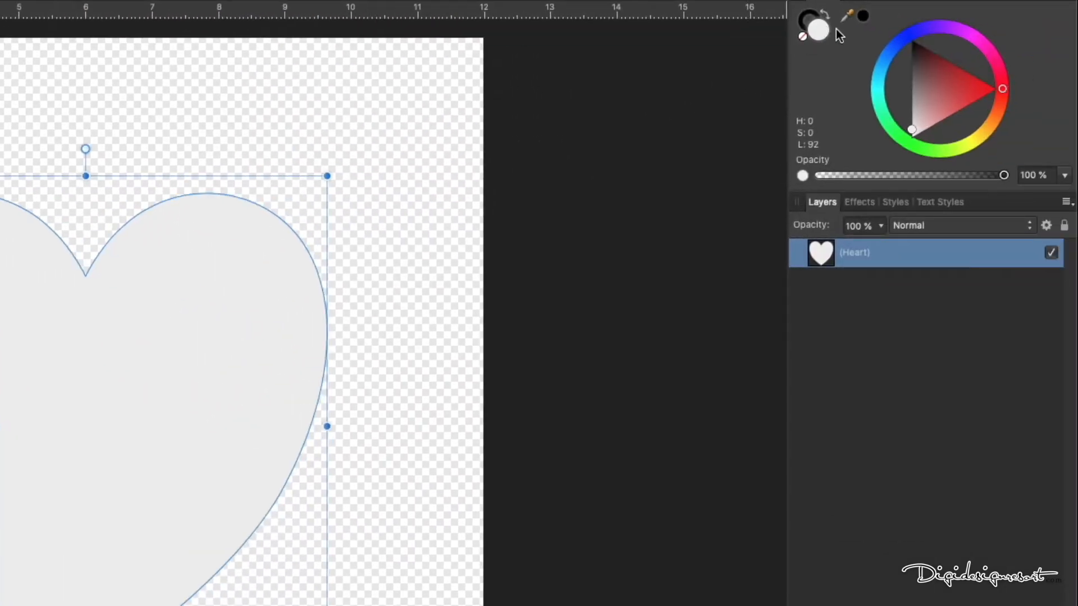
{"action": "mouse_move", "coordinate": [919, 84]}
{"action": "left_mouse_down"}
{"action": "mouse_move", "coordinate": [913, 133]}
{"action": "mouse_move", "coordinate": [890, 170]}
{"action": "left_mouse_up"}
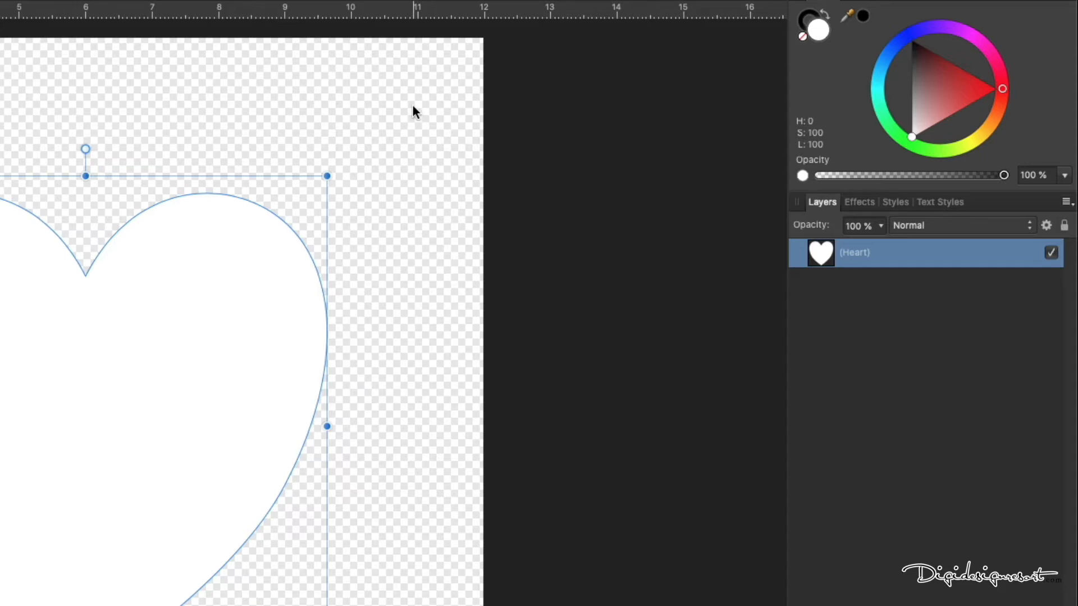
Step: Lock the heart layer and place a horizontal and a vertical guide, each at about 4.5 in
{"action": "left_click", "coordinate": [1064, 226]}
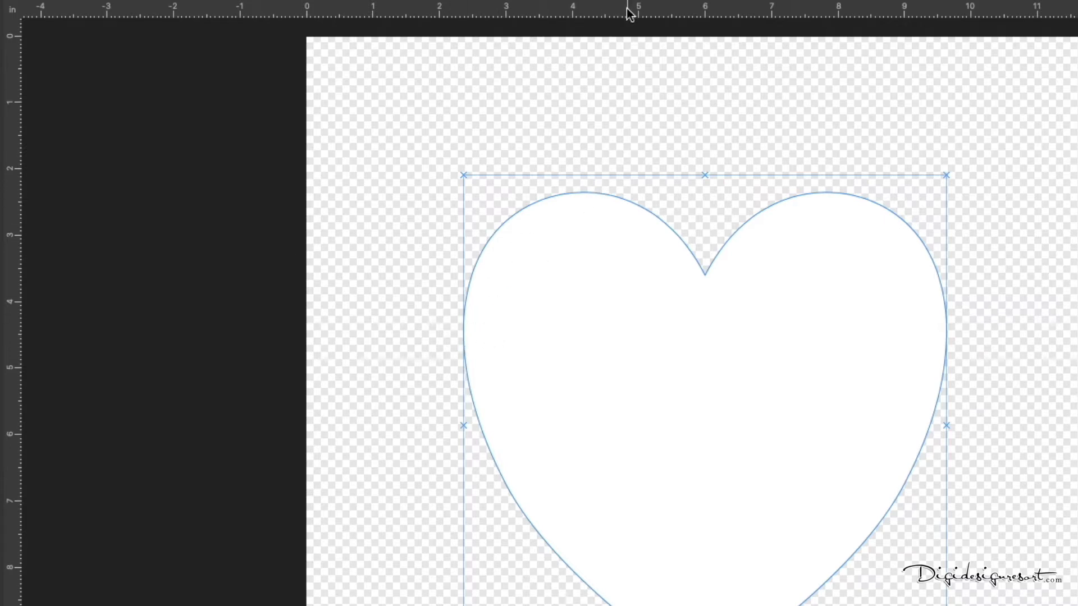
{"action": "left_click_drag", "start_coordinate": [625, 8], "coordinate": [611, 332]}
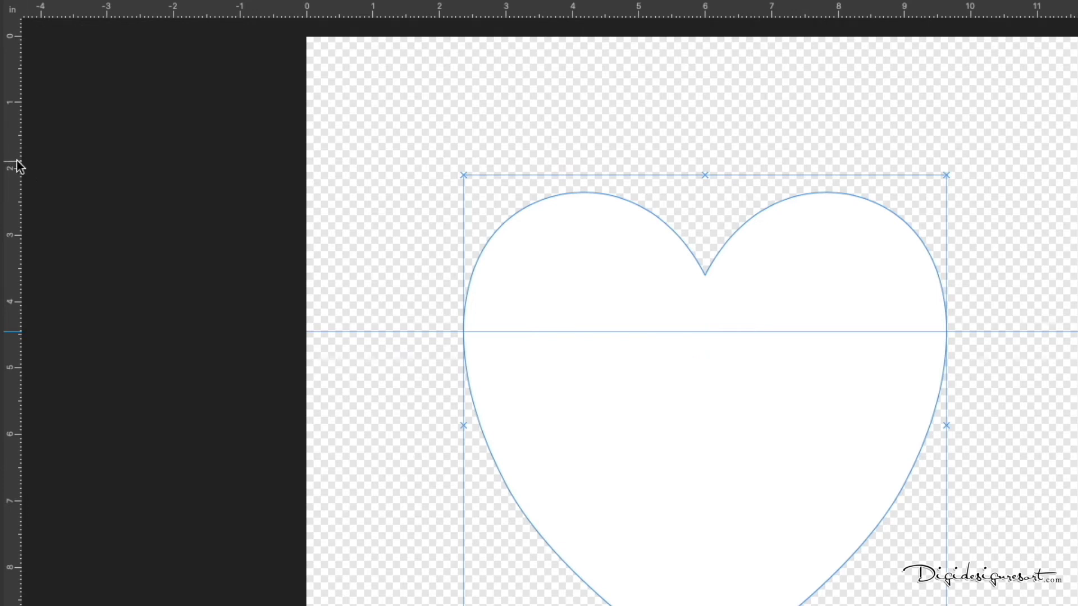
{"action": "left_click_drag", "start_coordinate": [16, 166], "coordinate": [602, 159]}
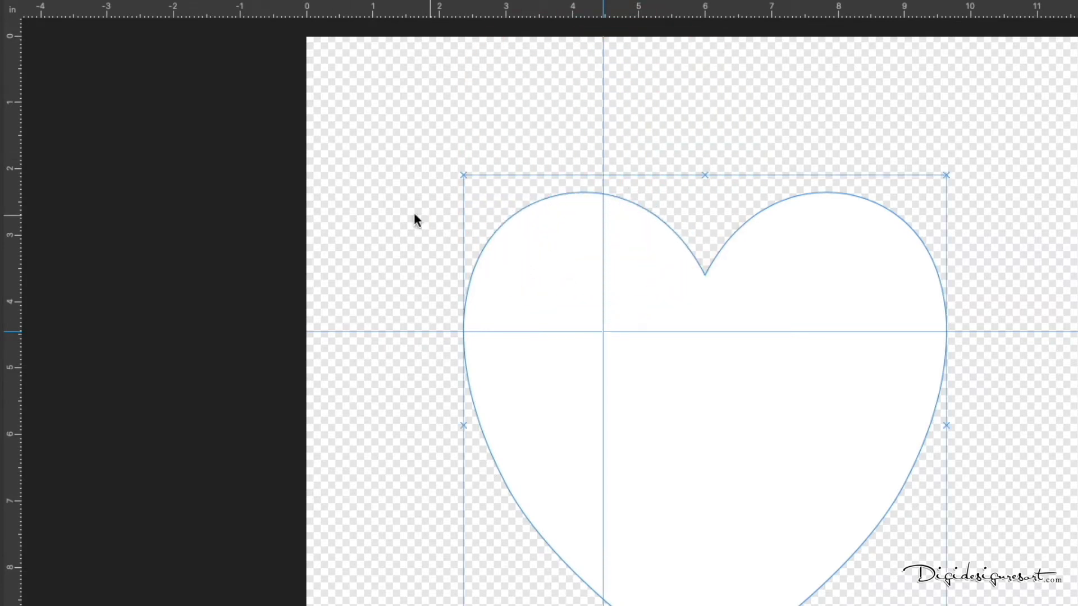
Step: Draw a closed Pen tool shape around the heart's upper-left lobe, its straight diagonal edge joining the points where the guides cross the heart's outline
{"action": "scroll", "coordinate": [596, 314], "scroll_direction": "up", "scroll_amount": 3}
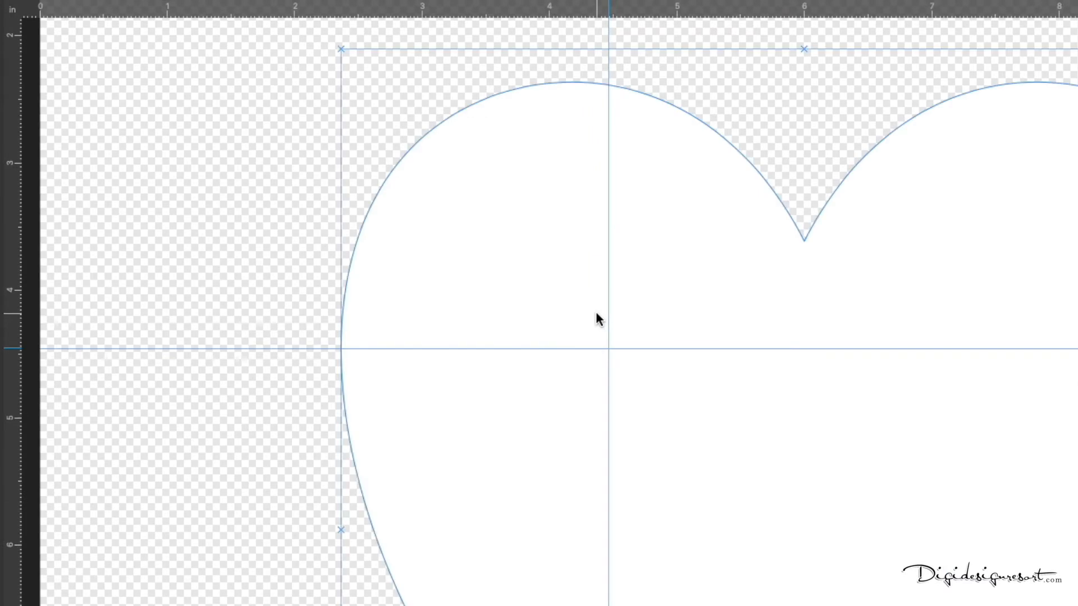
{"action": "scroll", "coordinate": [596, 313], "scroll_direction": "up", "scroll_amount": 1}
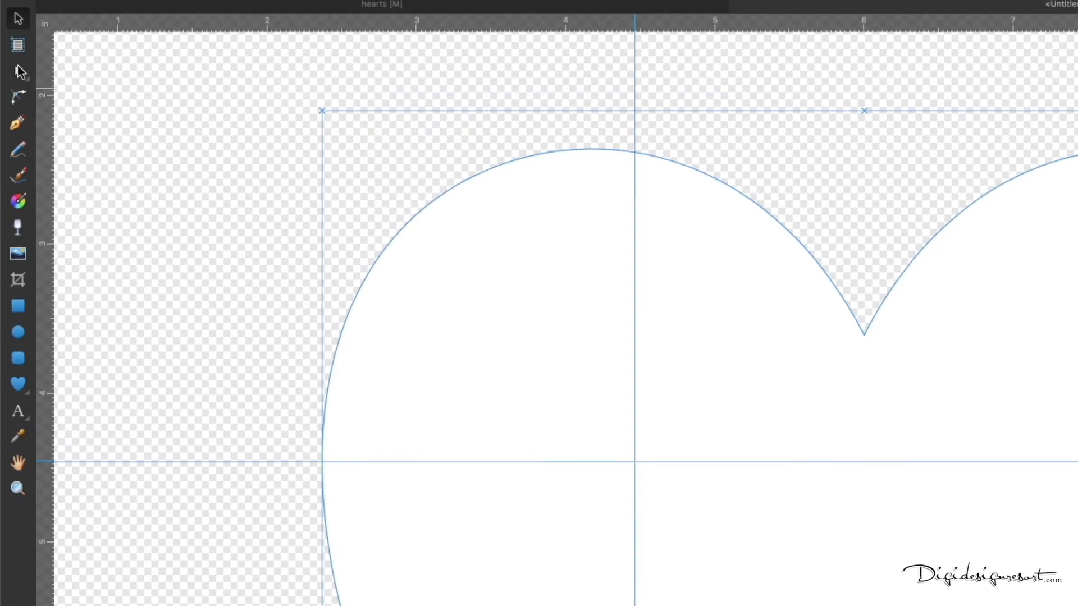
{"action": "left_click", "coordinate": [17, 122]}
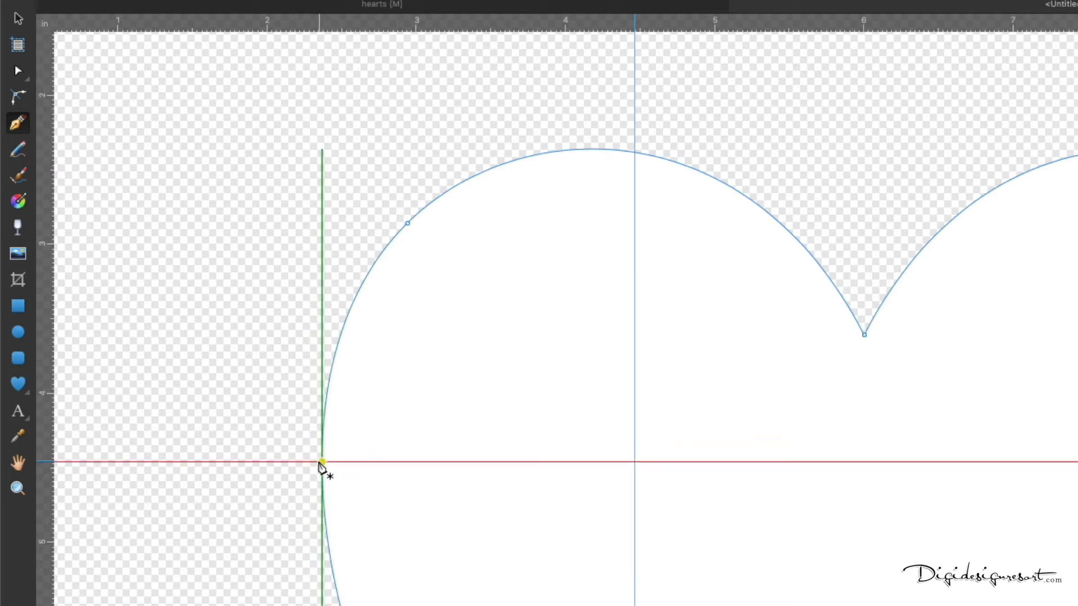
{"action": "left_click", "coordinate": [321, 462]}
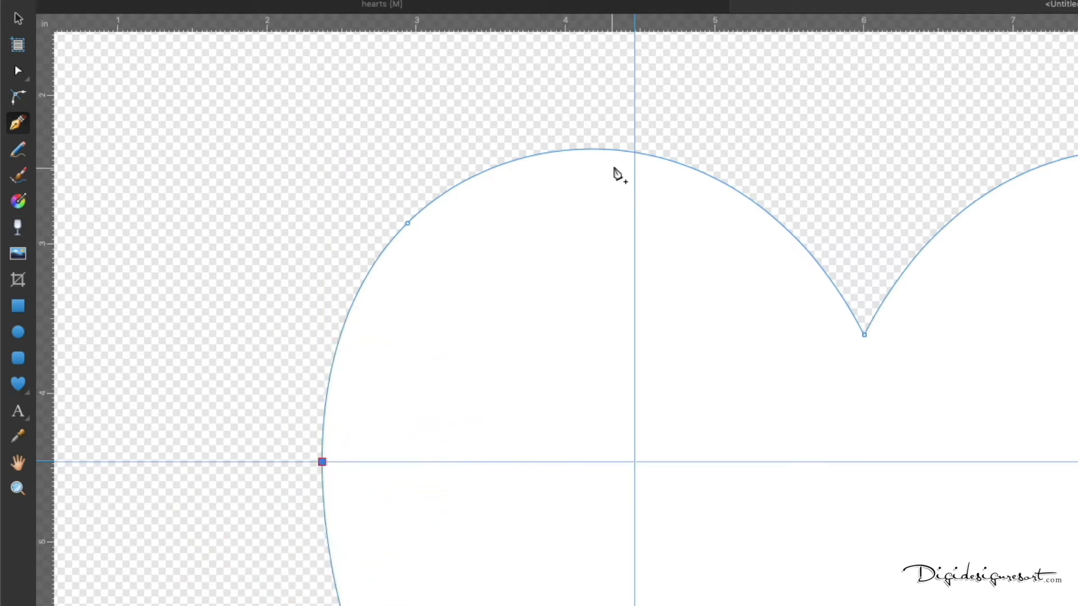
{"action": "left_click", "coordinate": [634, 152]}
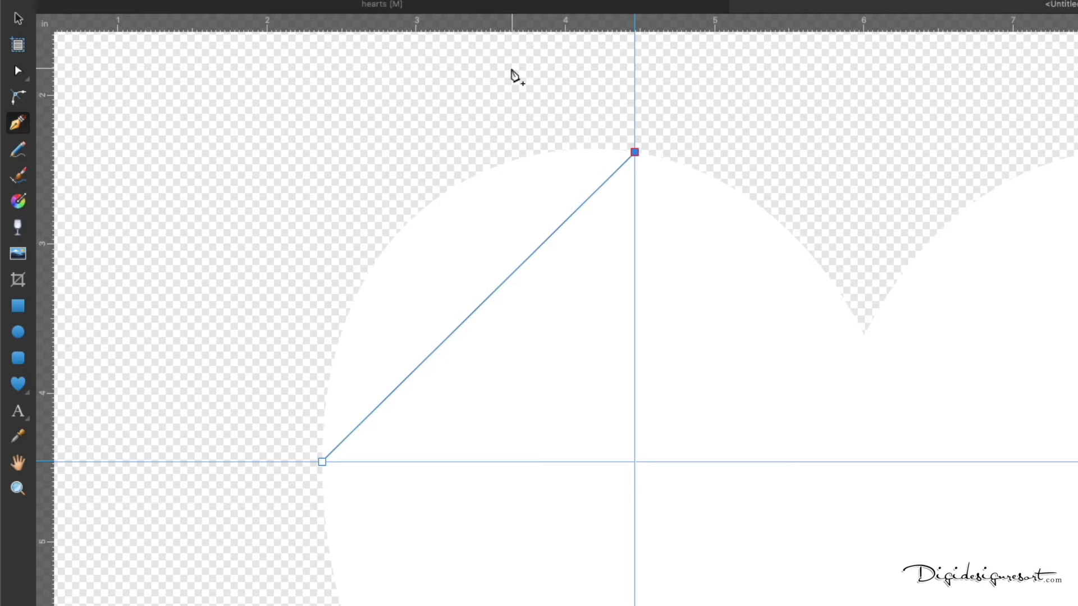
{"action": "left_click", "coordinate": [551, 51]}
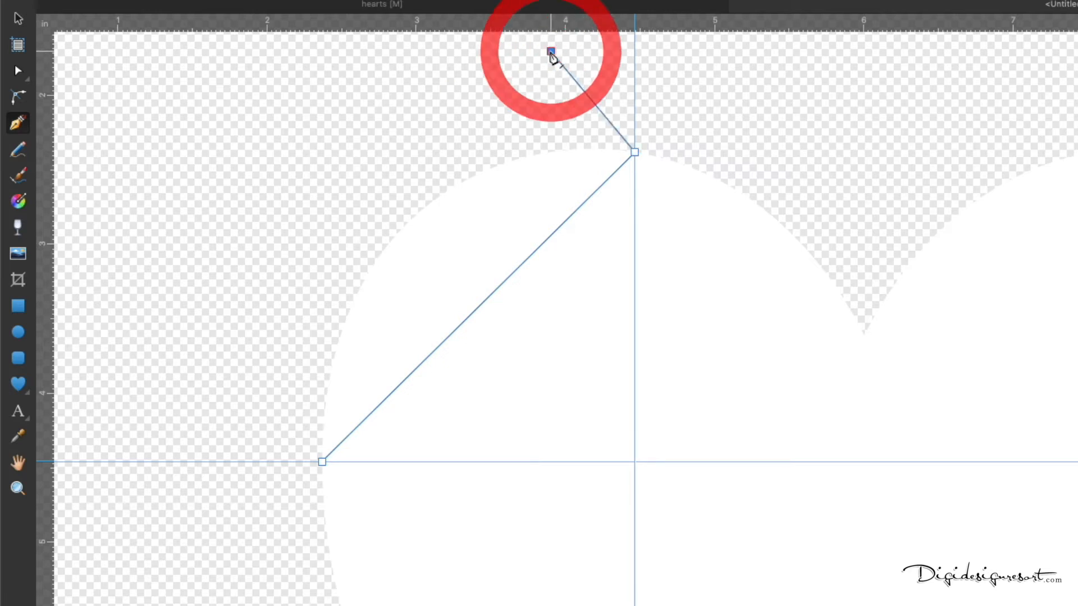
{"action": "left_click", "coordinate": [295, 138]}
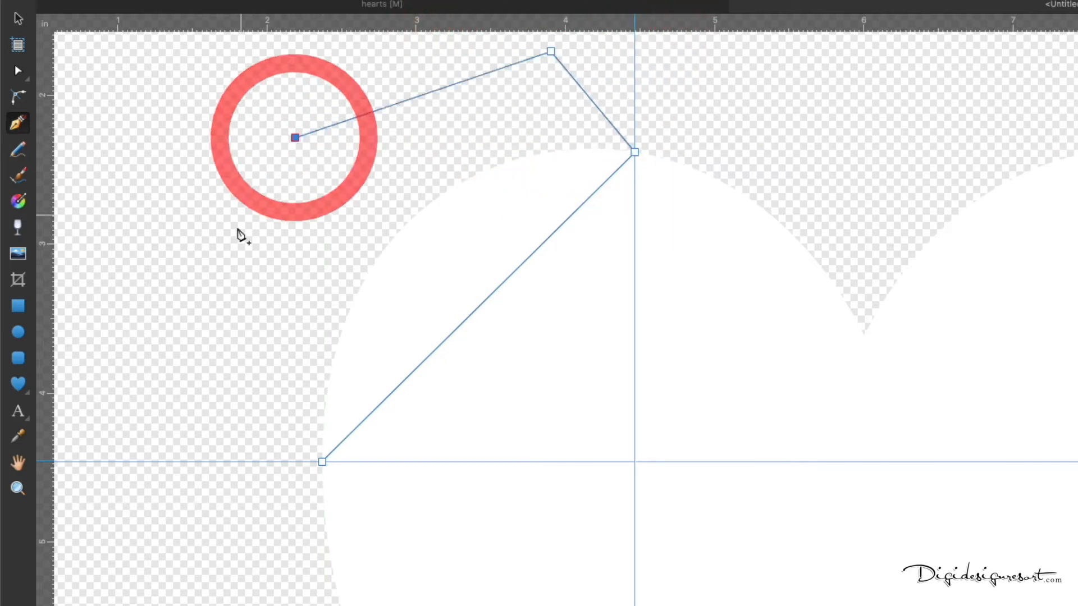
{"action": "left_click", "coordinate": [237, 268]}
{"action": "left_click", "coordinate": [275, 428]}
{"action": "left_click", "coordinate": [323, 461]}
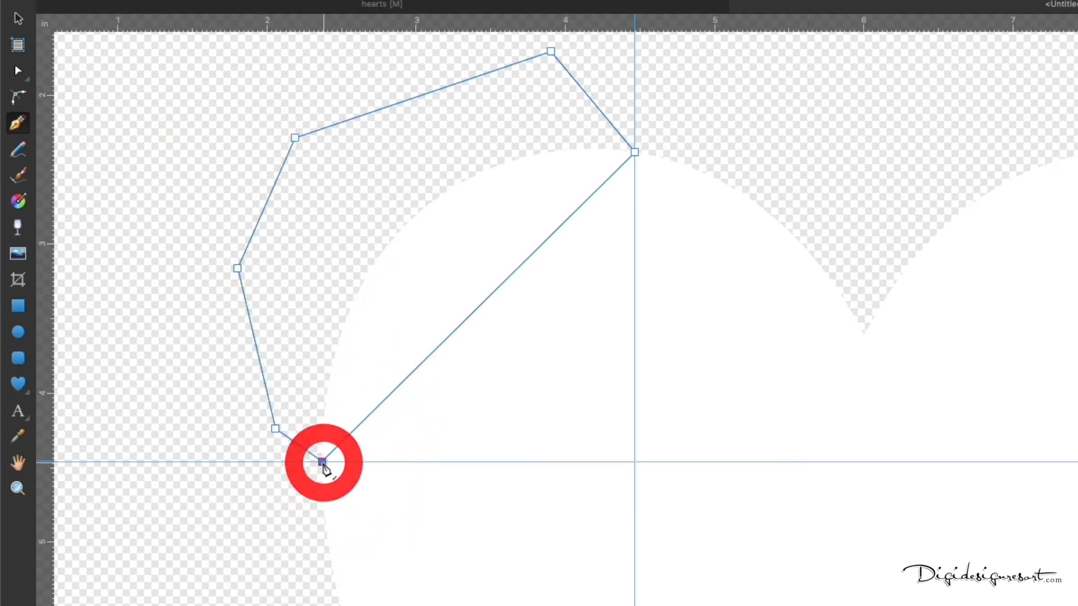
{"action": "left_click", "coordinate": [17, 16]}
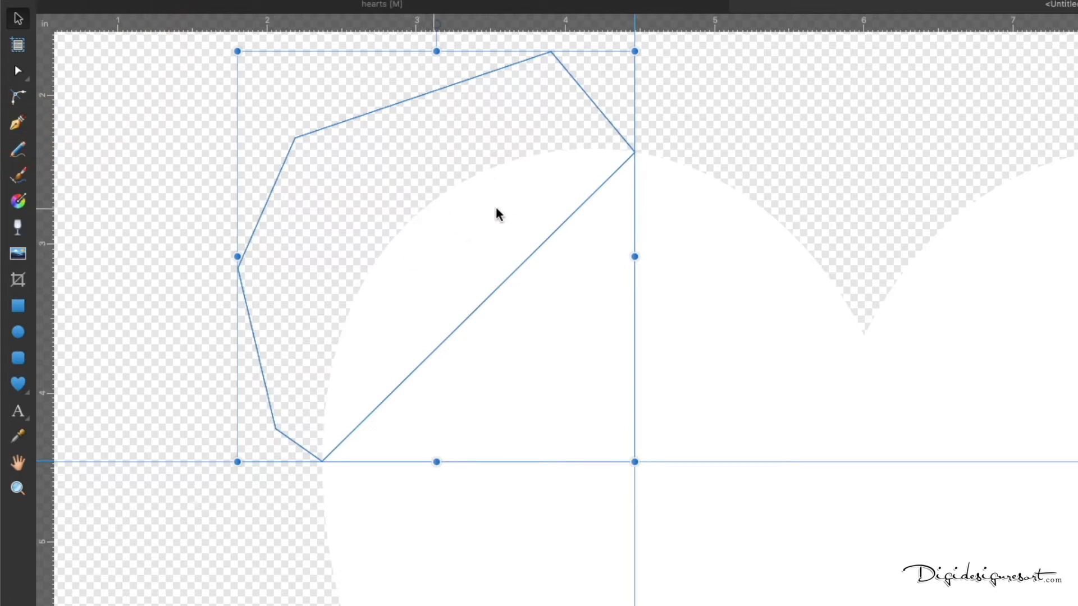
{"action": "left_click", "coordinate": [745, 235]}
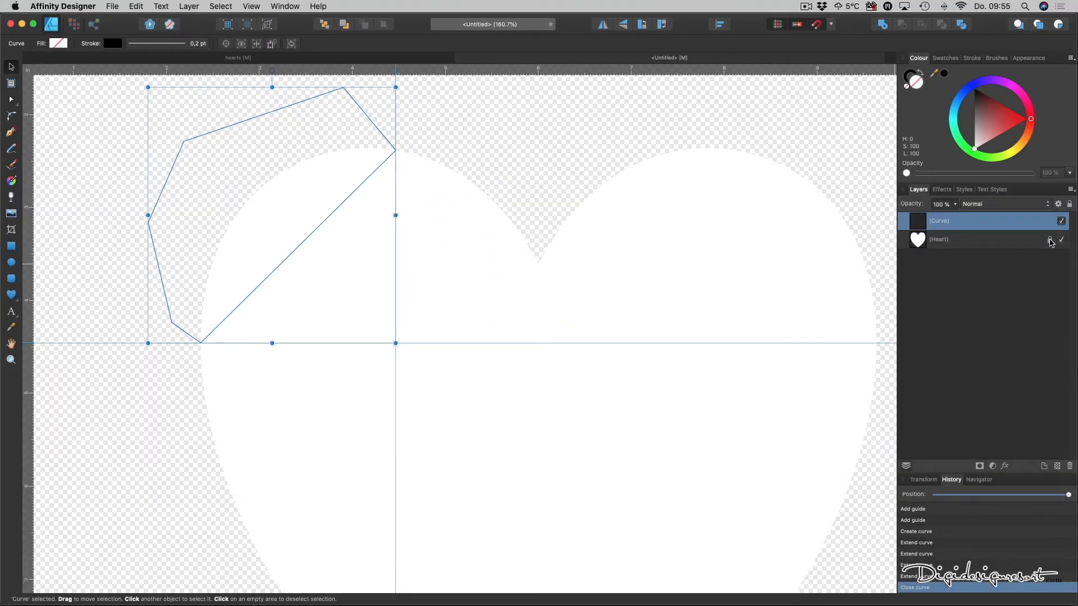
Step: Unlock the heart and divide it with the pen-drawn shape using the Divide operation
{"action": "left_click", "coordinate": [1050, 242]}
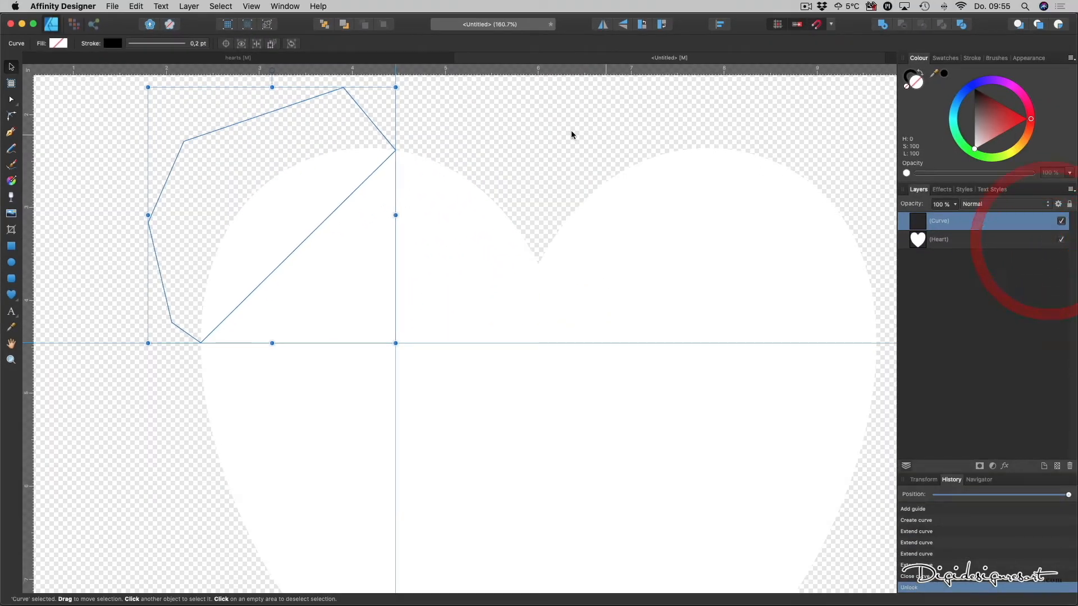
{"action": "left_click", "coordinate": [448, 221], "text": "shift"}
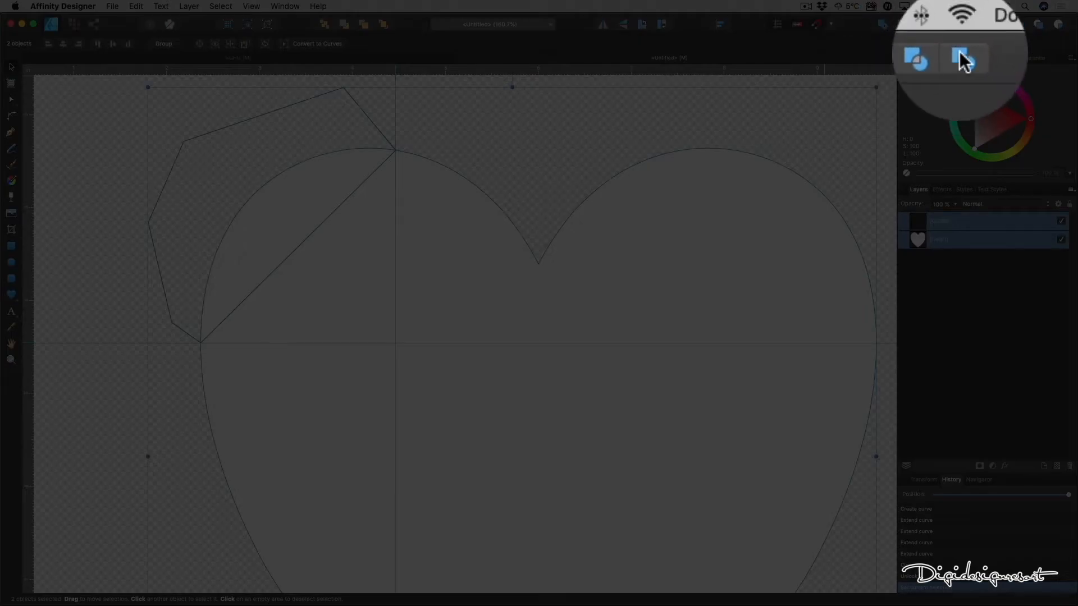
{"action": "left_click", "coordinate": [962, 25]}
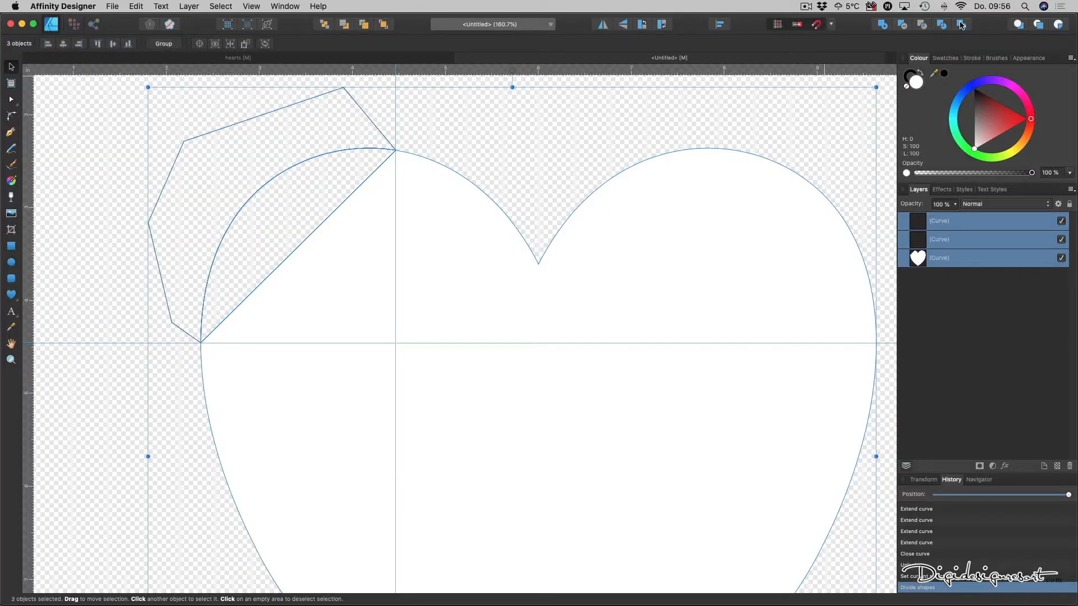
Step: Delete the outer leftover piece of the divided pen shape, keeping the curved segment cut from the heart
{"action": "left_click", "coordinate": [54, 128]}
{"action": "left_click", "coordinate": [209, 133]}
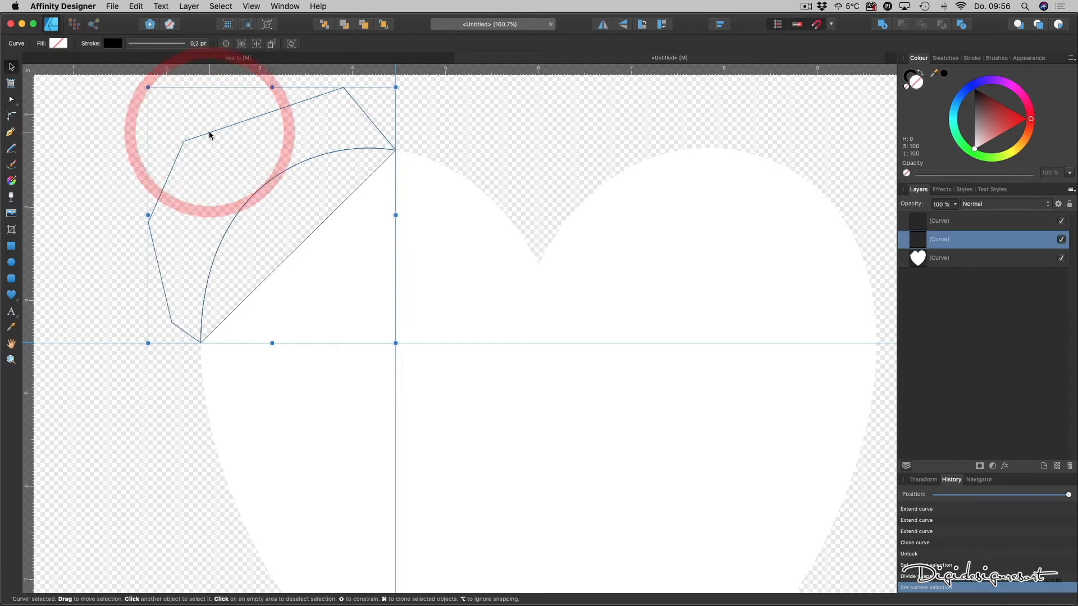
{"action": "key", "text": "BackSpace"}
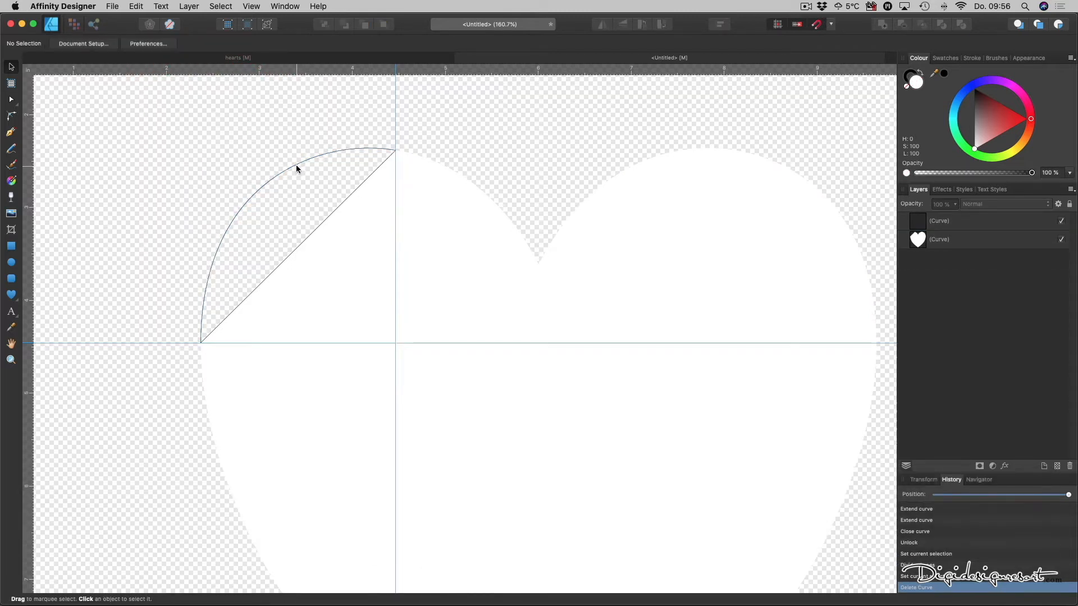
Step: Flip the cut-off curved segment vertically and horizontally in its original position so it folds inward over the heart
{"action": "left_click_drag", "start_coordinate": [294, 163], "coordinate": [234, 145]}
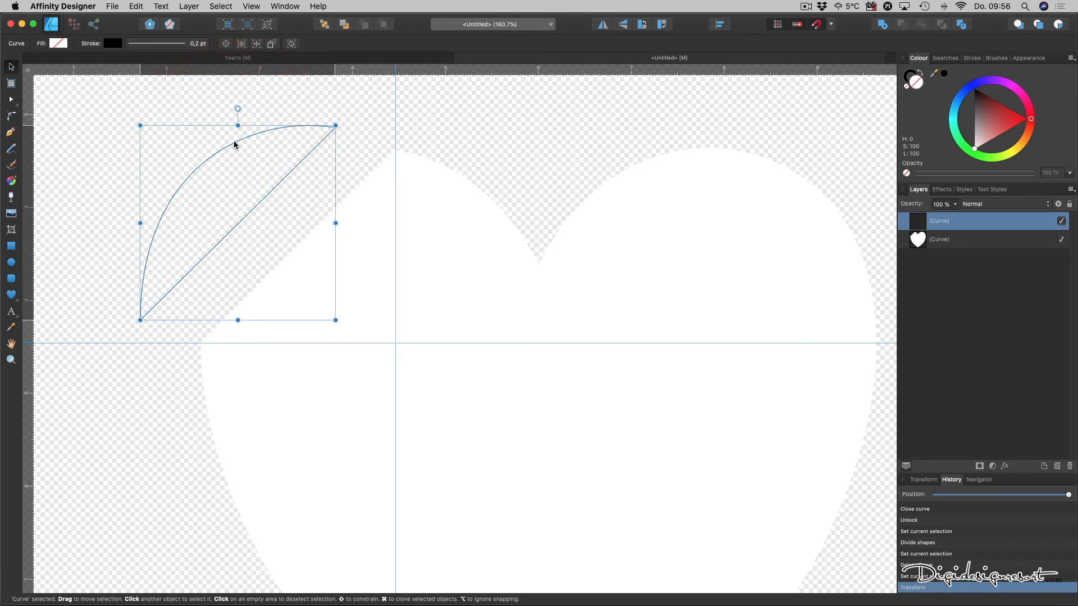
{"action": "key", "text": "super+z"}
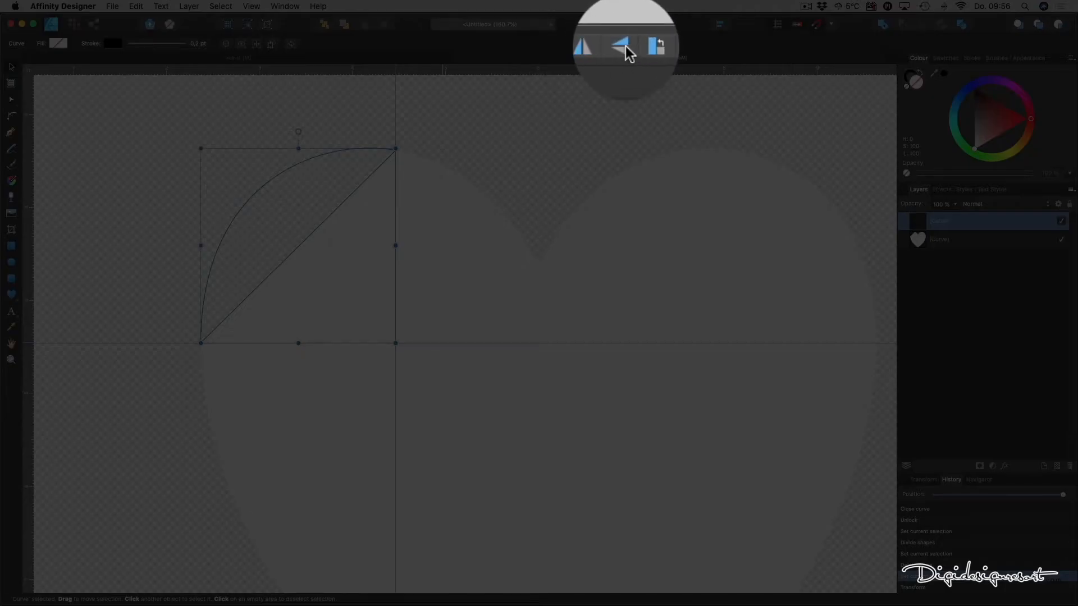
{"action": "left_click", "coordinate": [623, 25]}
{"action": "left_click", "coordinate": [601, 48]}
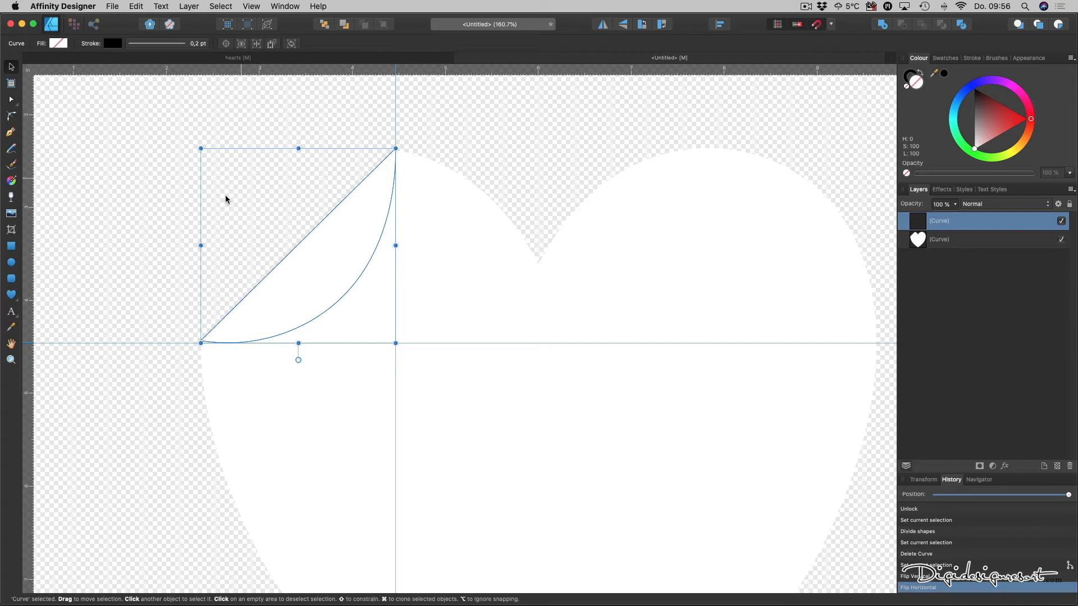
Step: Nudge the flipped segment one increment right and one down to line it up with the heart's diagonal cut edge
{"action": "scroll", "coordinate": [148, 270], "scroll_direction": "up", "scroll_amount": 5}
{"action": "scroll", "coordinate": [148, 270], "scroll_direction": "right", "scroll_amount": 3}
{"action": "scroll", "coordinate": [148, 269], "scroll_direction": "up", "scroll_amount": 2}
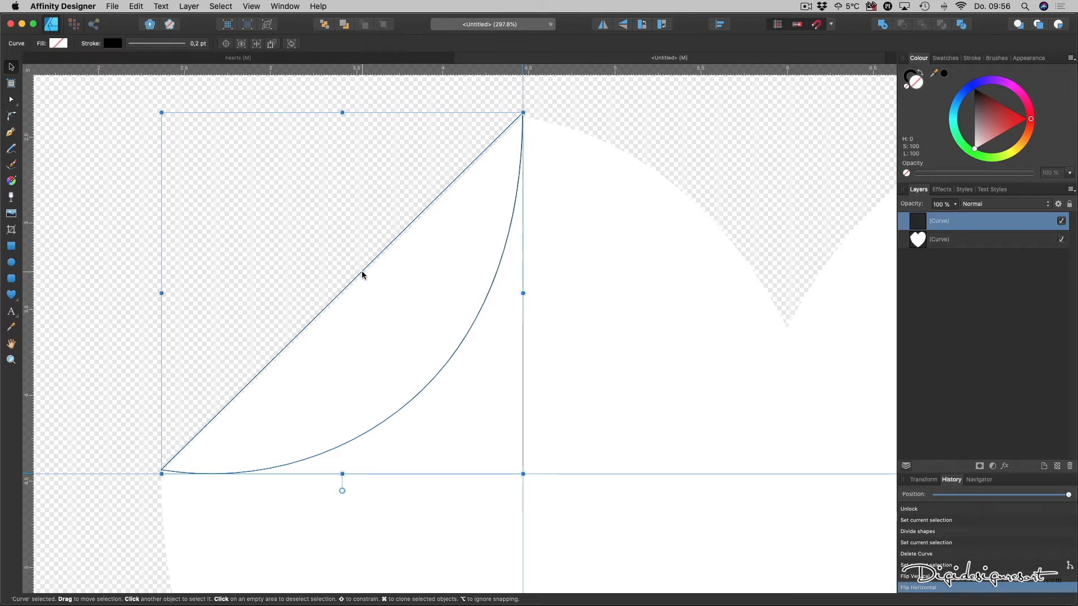
{"action": "key", "text": "Right"}
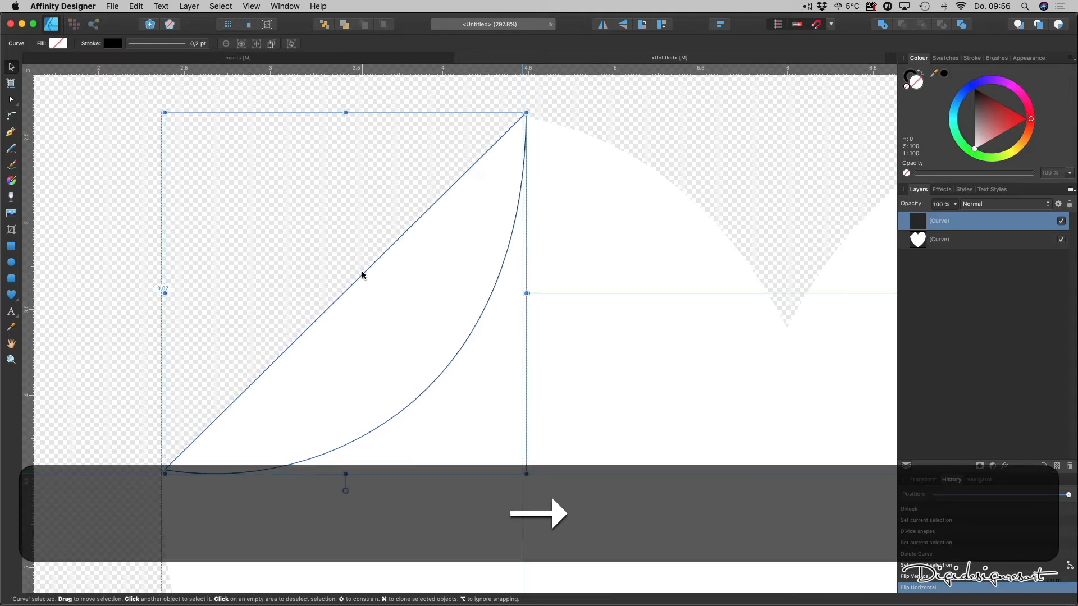
{"action": "key", "text": "Down"}
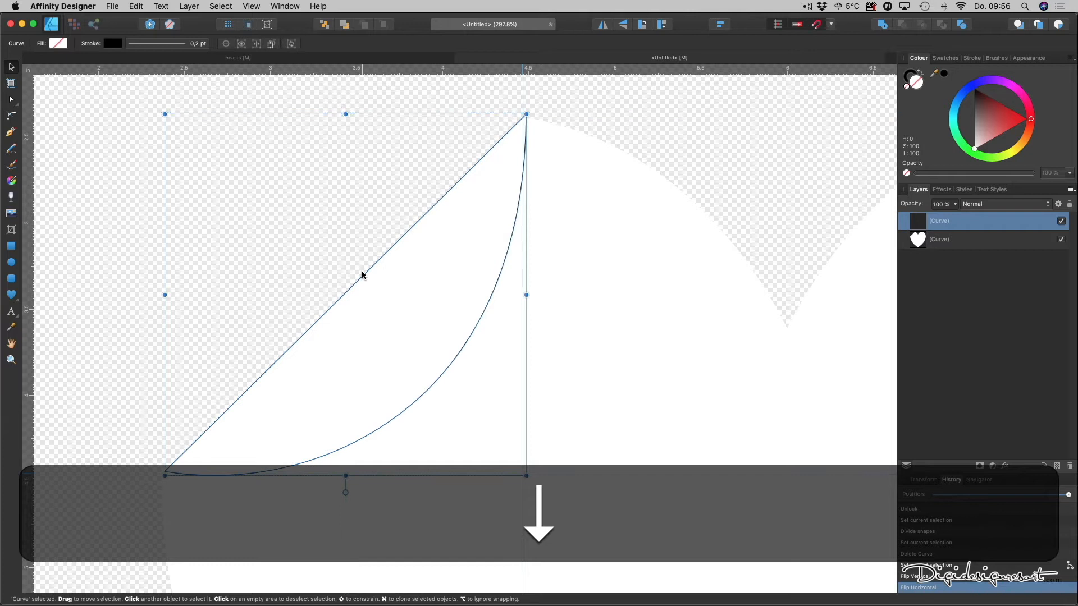
Step: Nudge the flipped segment one increment left to refine its alignment with the heart's diagonal cut edge
{"action": "key", "text": "Left"}
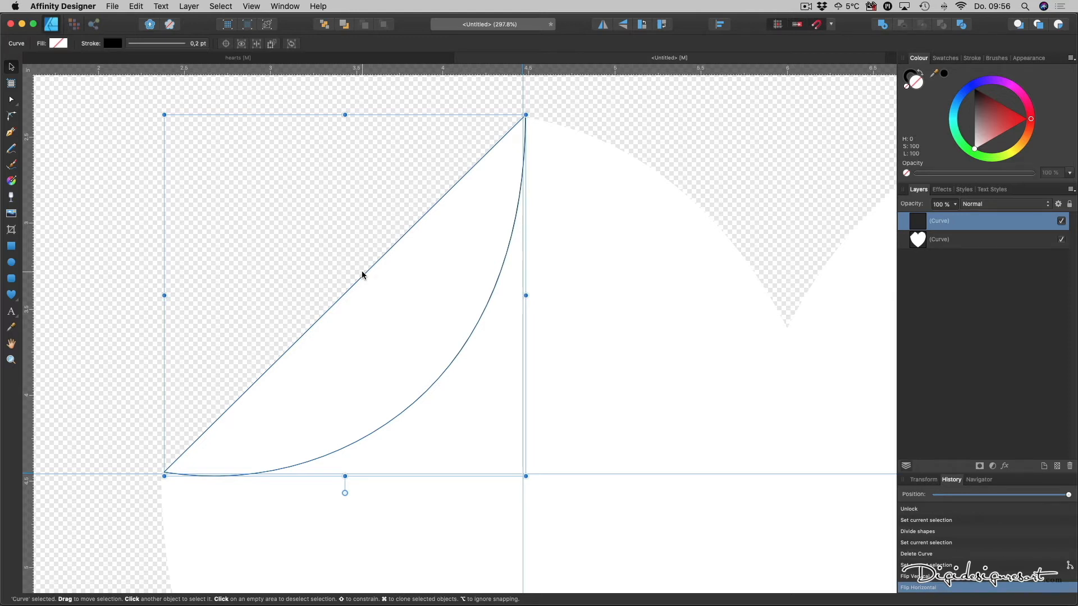
{"action": "scroll", "coordinate": [362, 275], "scroll_direction": "down", "scroll_amount": 5}
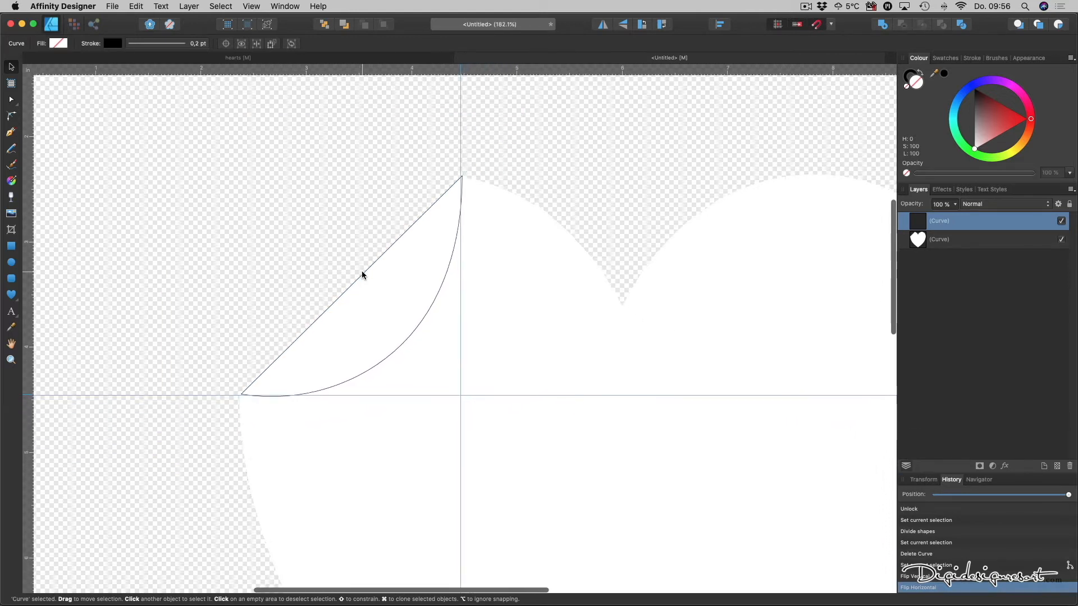
{"action": "scroll", "coordinate": [362, 275], "scroll_direction": "right", "scroll_amount": 2}
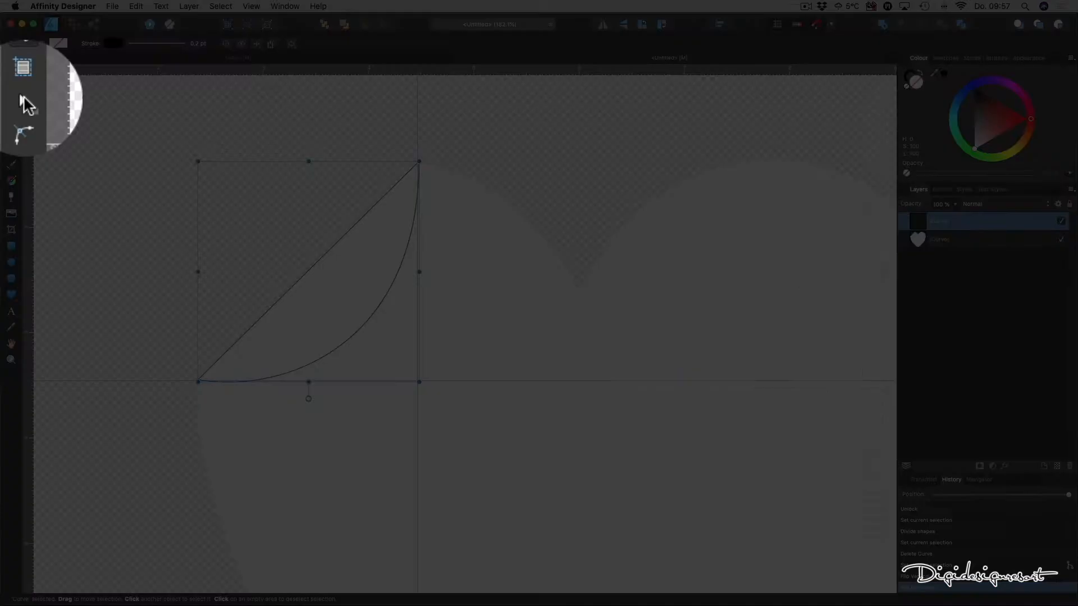
Step: Add a node near each end of the flipped segment's curved edge and pull both slightly inward to taper the fold's tips
{"action": "left_click", "coordinate": [11, 100]}
{"action": "scroll", "coordinate": [322, 265], "scroll_direction": "up", "scroll_amount": 3}
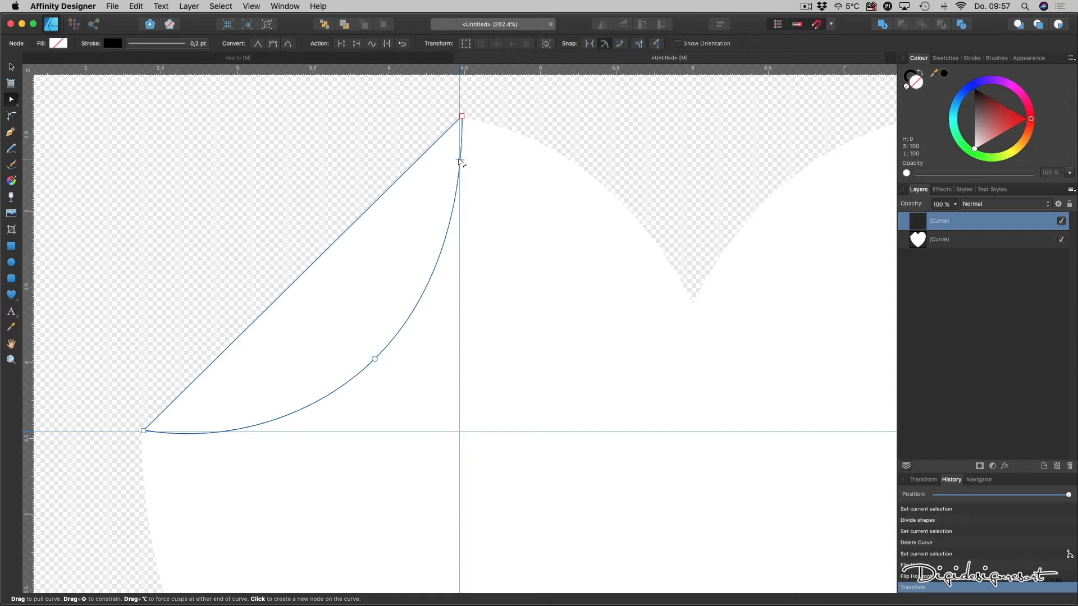
{"action": "mouse_move", "coordinate": [459, 162]}
{"action": "left_mouse_down"}
{"action": "mouse_move", "coordinate": [457, 150]}
{"action": "mouse_move", "coordinate": [452, 159]}
{"action": "left_mouse_up"}
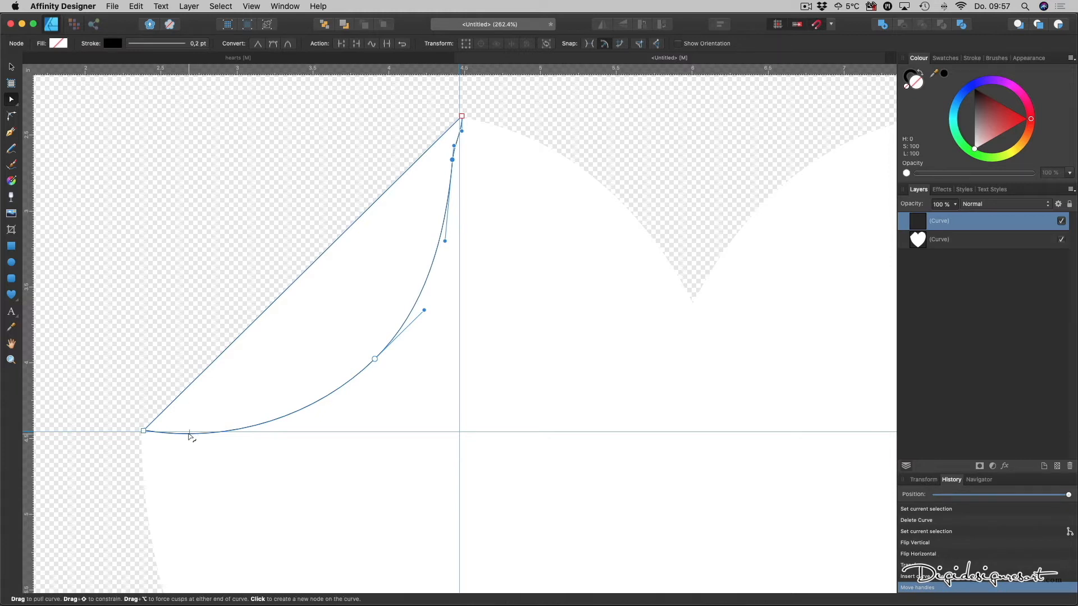
{"action": "left_click", "coordinate": [191, 434]}
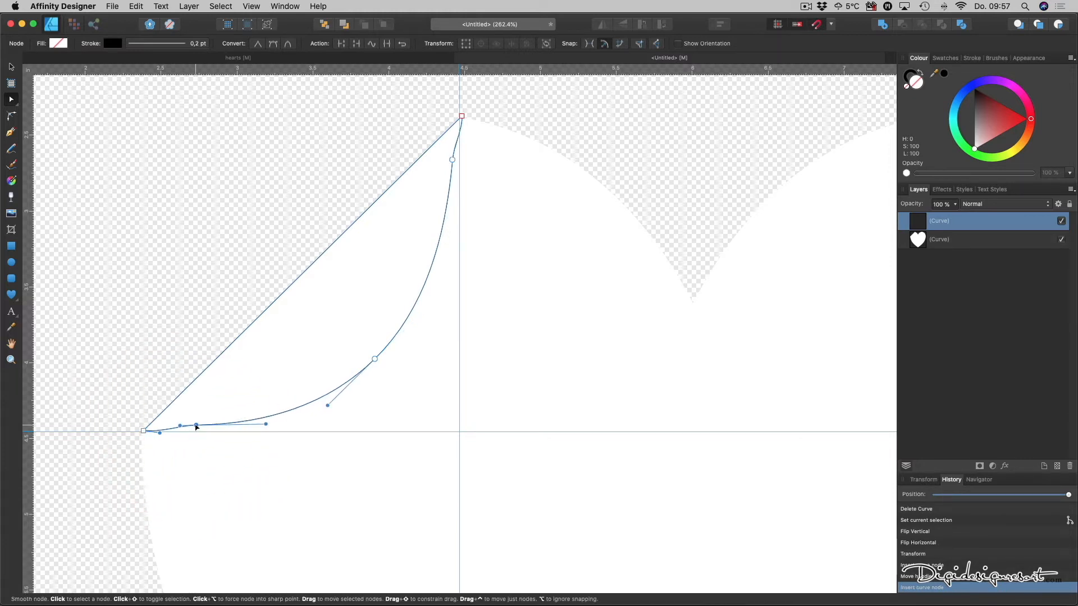
{"action": "left_click", "coordinate": [195, 426]}
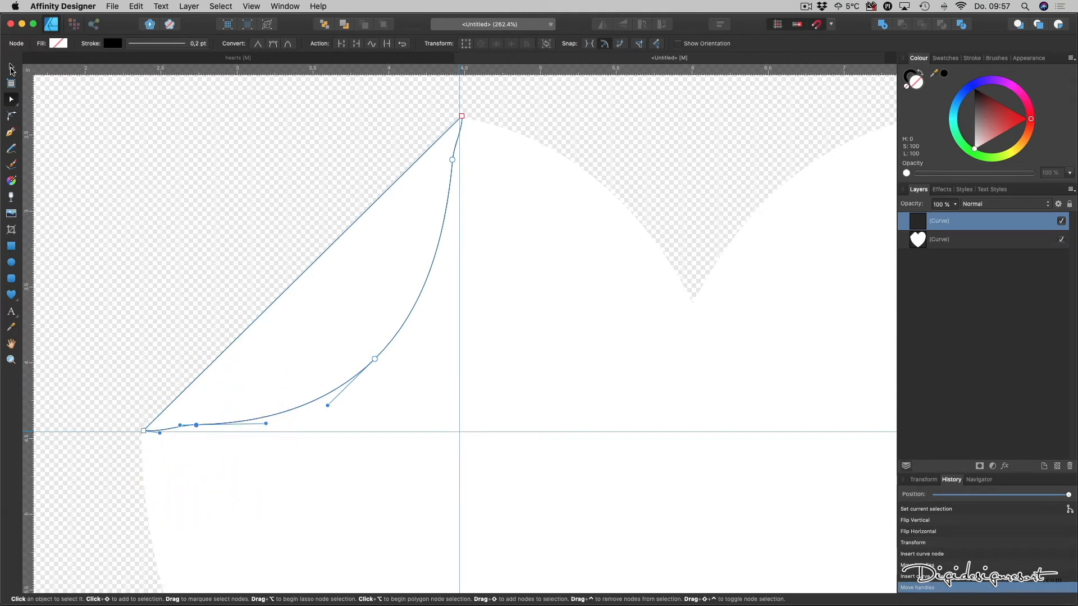
{"action": "left_click", "coordinate": [11, 68]}
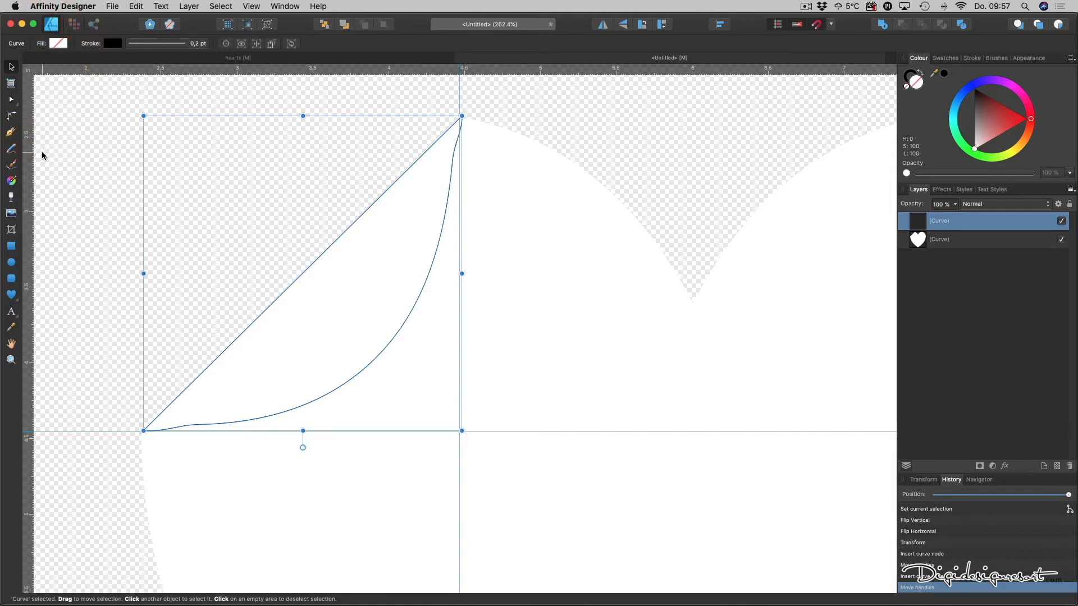
Step: Apply a linear gradient fill from the fold's diagonal edge to its curved edge and set the end stop to white
{"action": "left_click", "coordinate": [12, 181]}
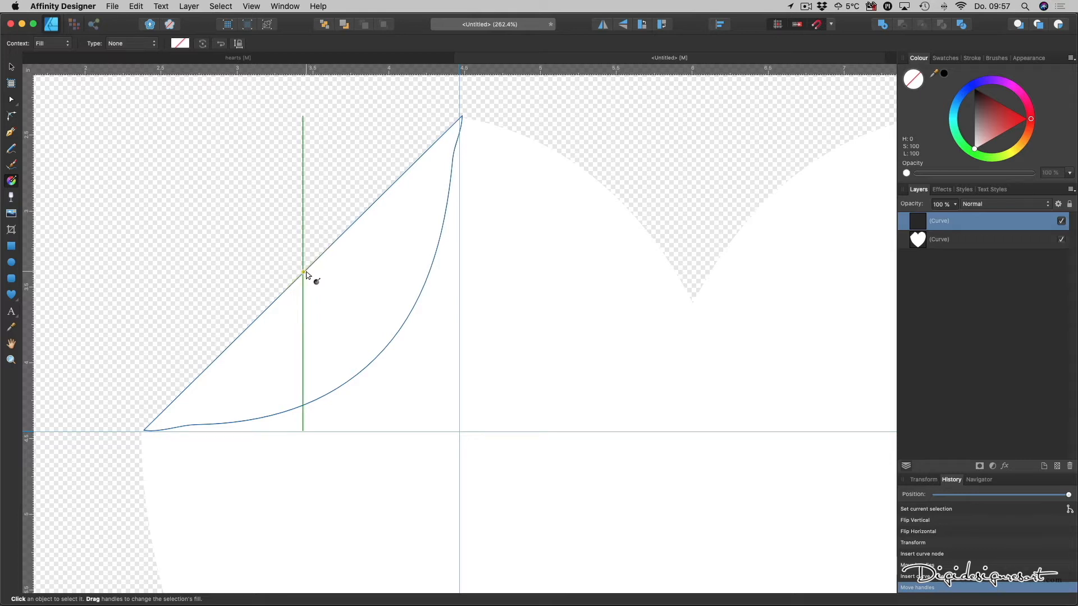
{"action": "left_click_drag", "start_coordinate": [307, 274], "coordinate": [383, 349]}
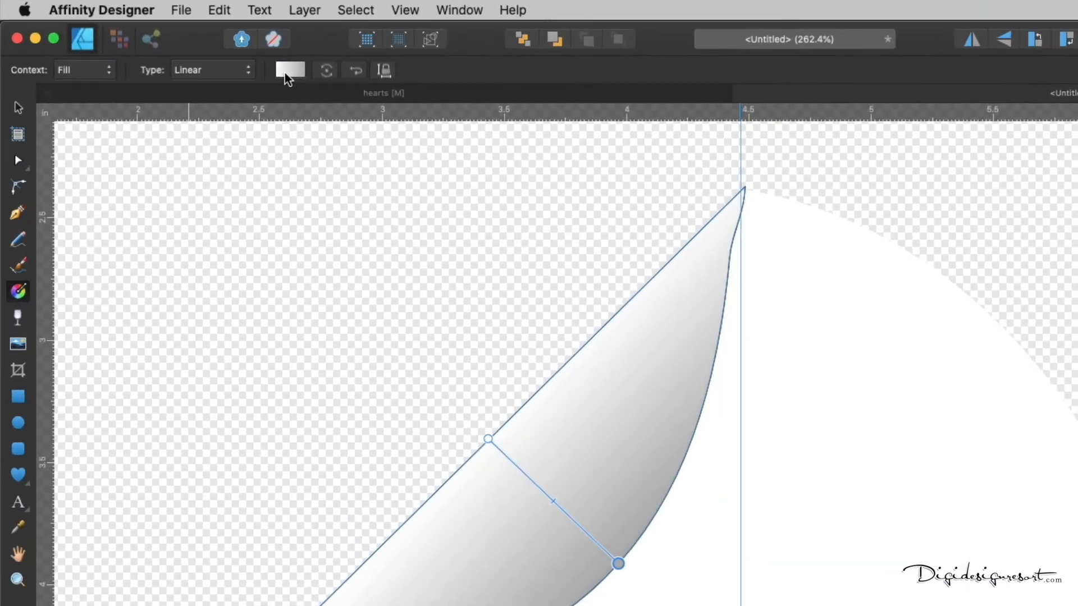
{"action": "left_click", "coordinate": [294, 71]}
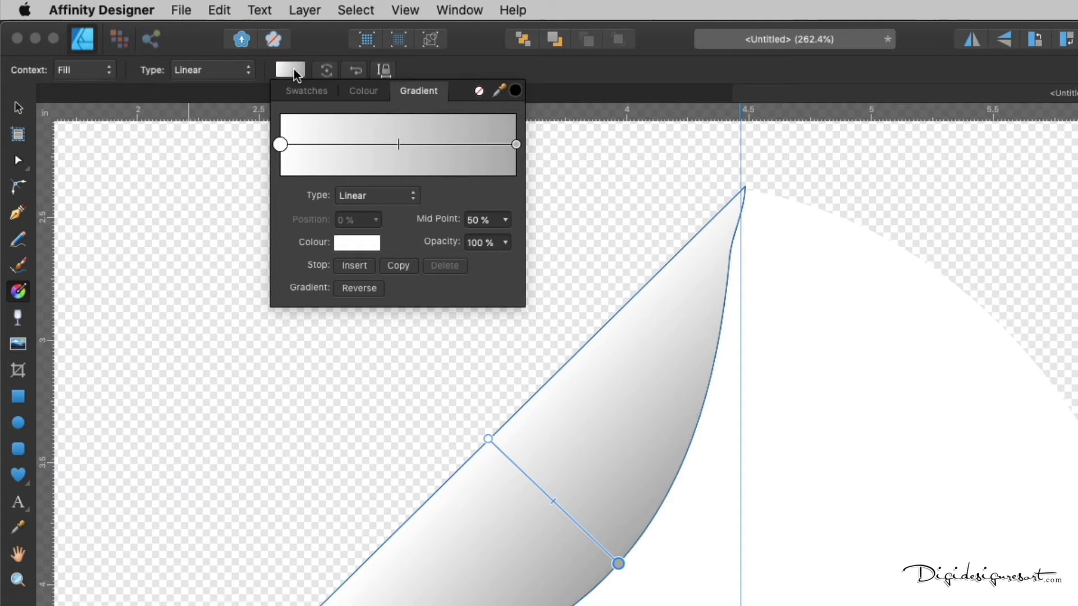
{"action": "left_click", "coordinate": [516, 145]}
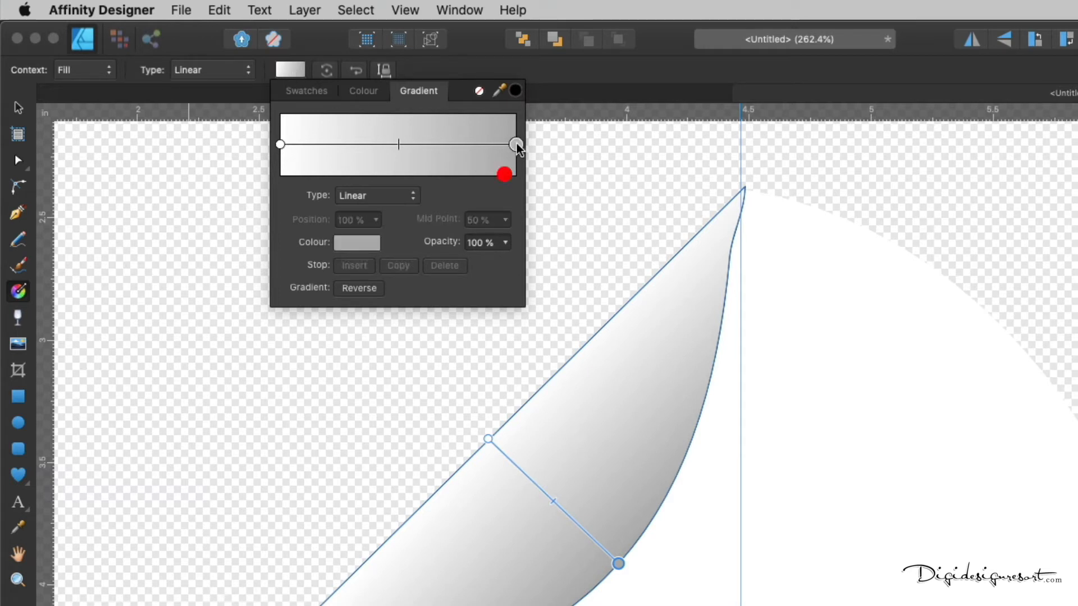
{"action": "left_click", "coordinate": [349, 244]}
{"action": "left_click_drag", "start_coordinate": [400, 409], "coordinate": [393, 473]}
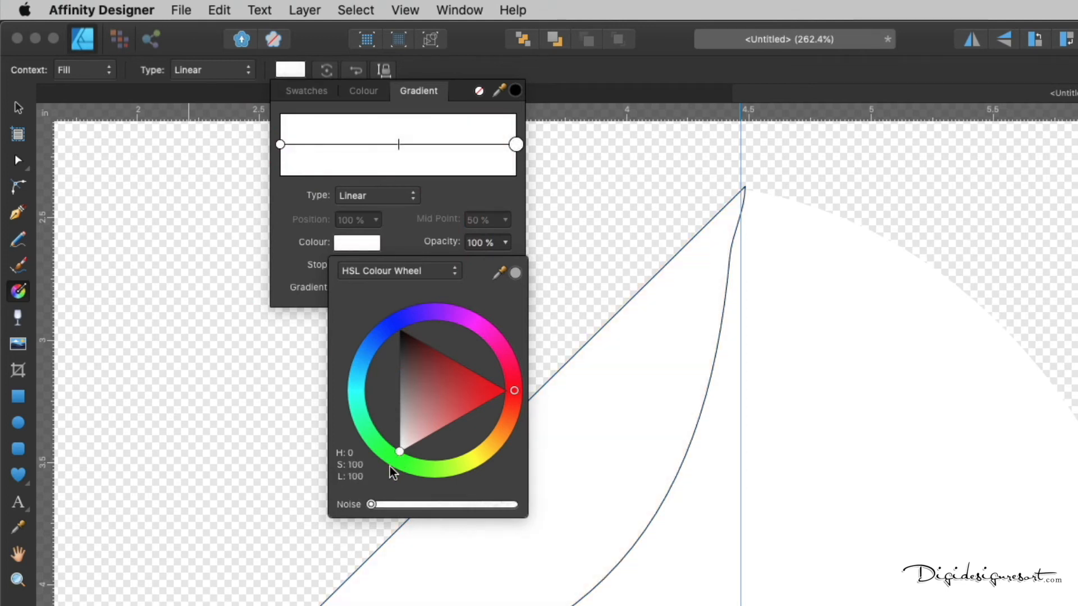
Step: Add a middle stop at 50% to the fold's gradient and colour it light grey with lightness 81
{"action": "left_click", "coordinate": [387, 150]}
{"action": "left_click", "coordinate": [388, 145]}
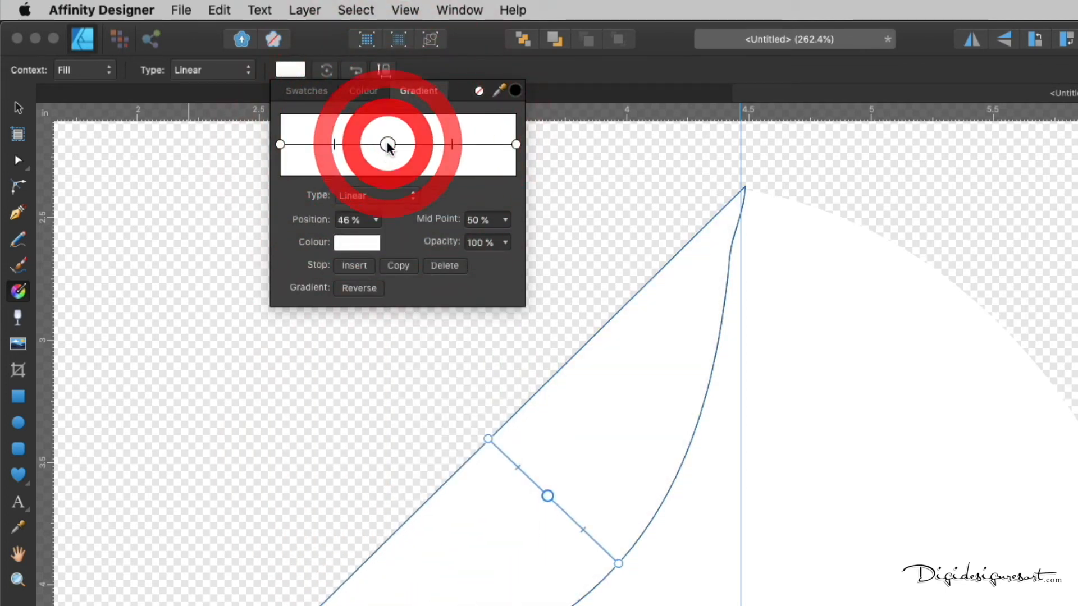
{"action": "left_click_drag", "start_coordinate": [388, 147], "coordinate": [398, 145]}
{"action": "left_click", "coordinate": [357, 247]}
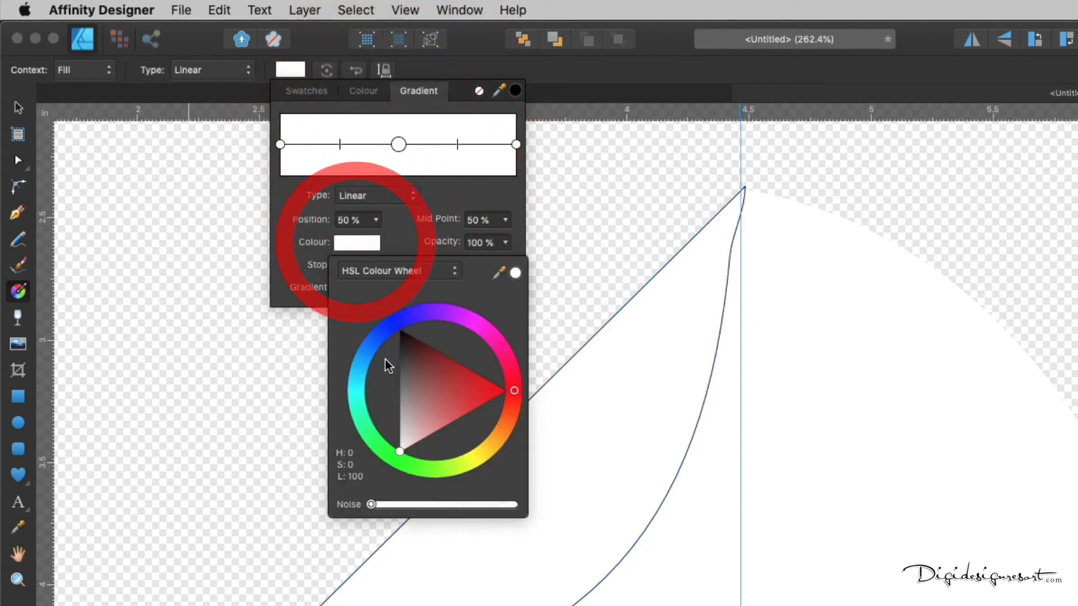
{"action": "left_click_drag", "start_coordinate": [398, 452], "coordinate": [398, 433]}
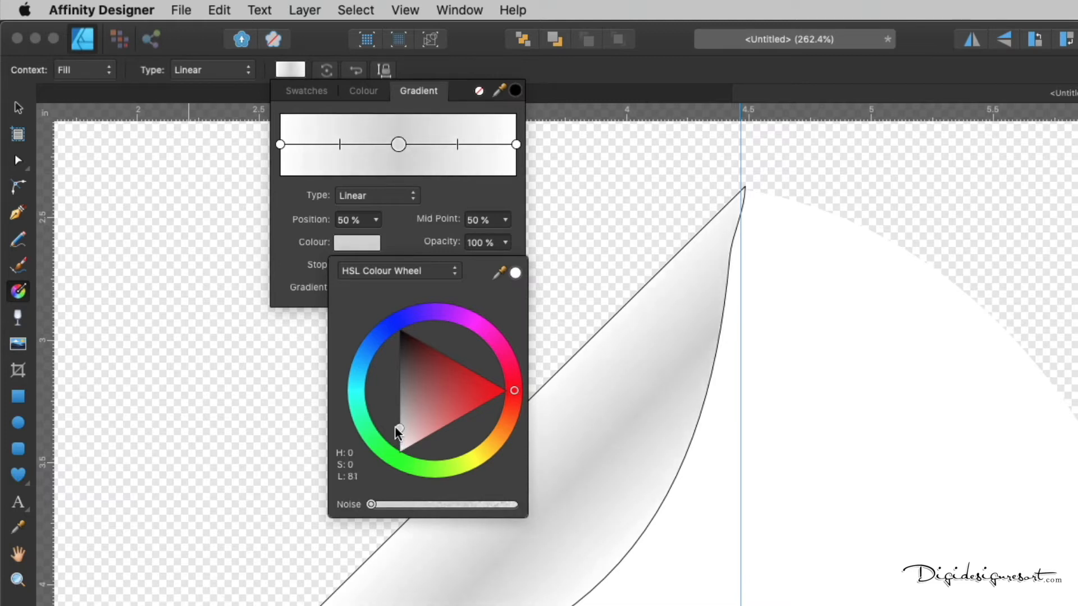
{"action": "left_click", "coordinate": [398, 434]}
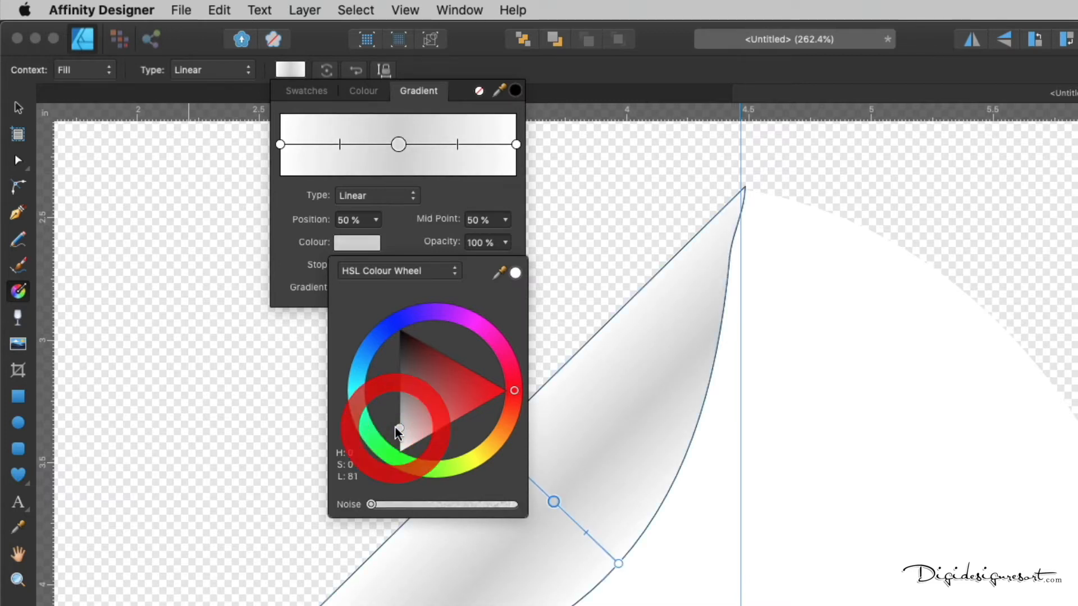
{"action": "left_click", "coordinate": [290, 71]}
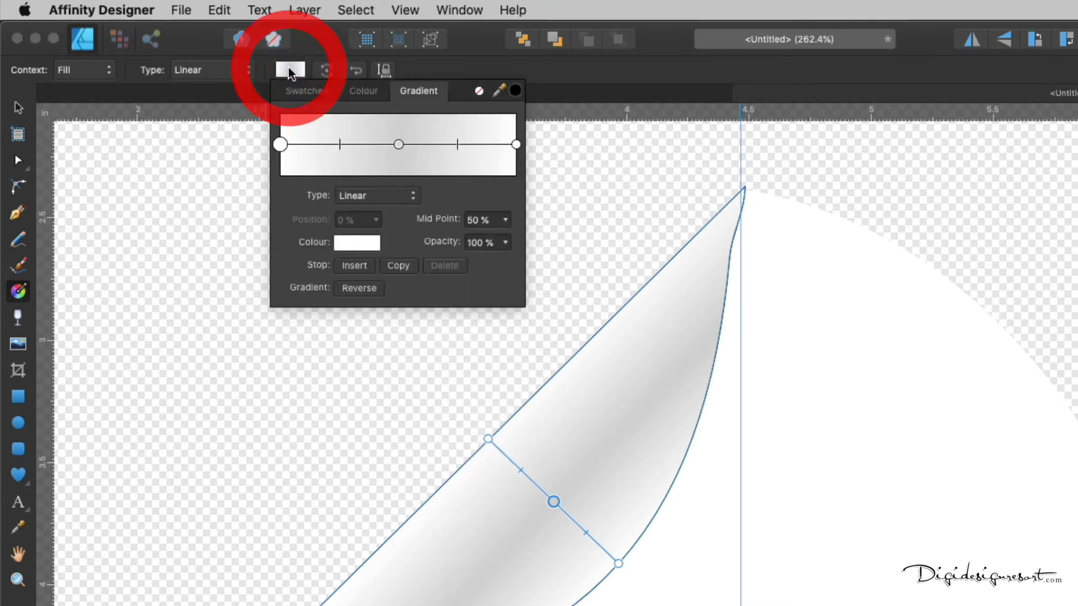
{"action": "left_click", "coordinate": [17, 110]}
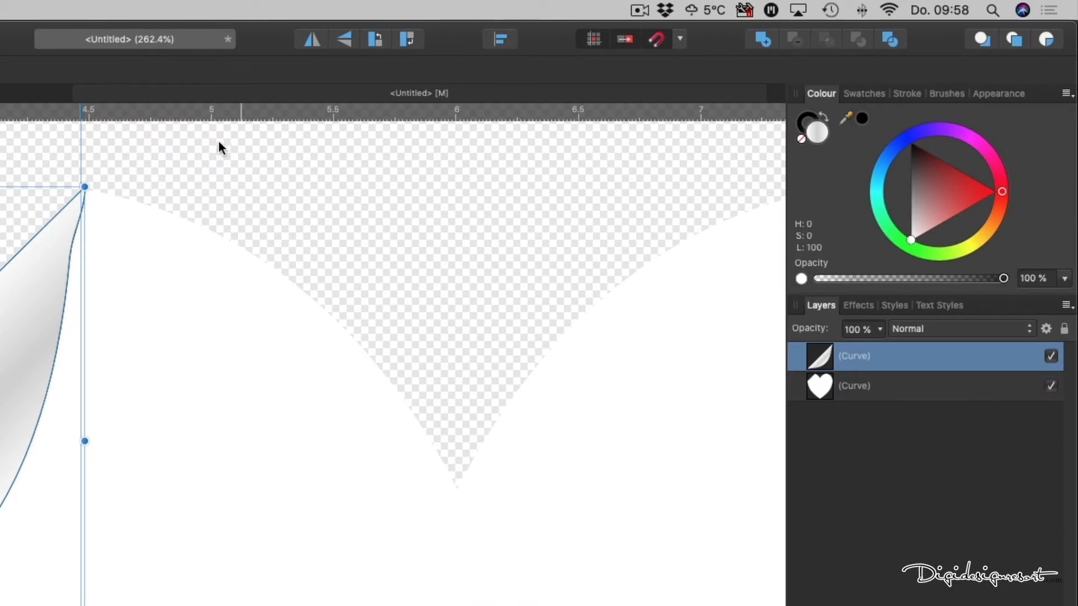
Step: Remove the black stroke from the folded corner and deselect it
{"action": "left_click", "coordinate": [808, 120]}
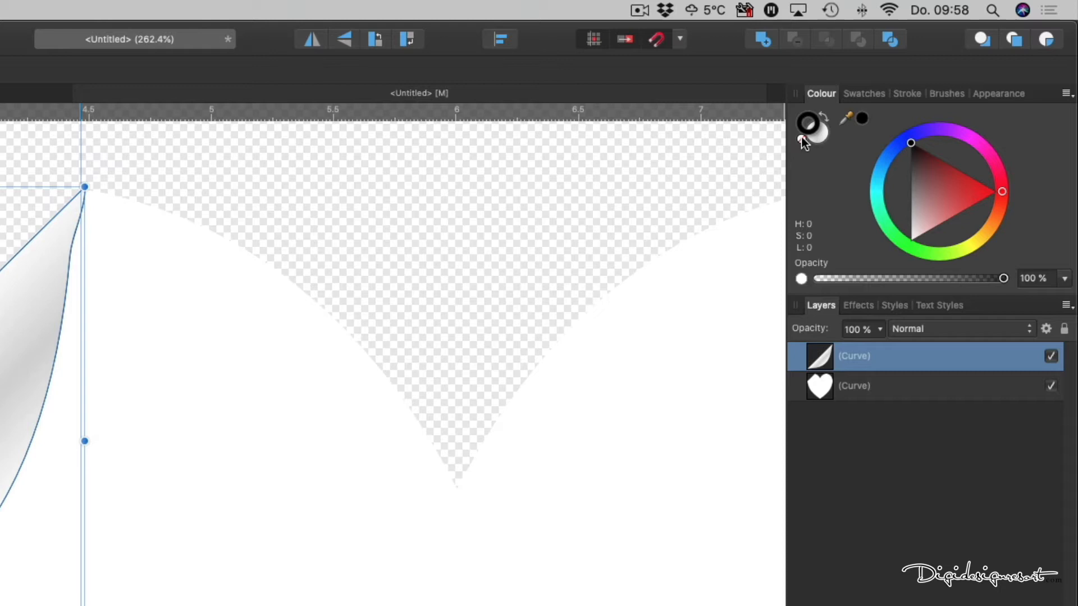
{"action": "left_click", "coordinate": [802, 138]}
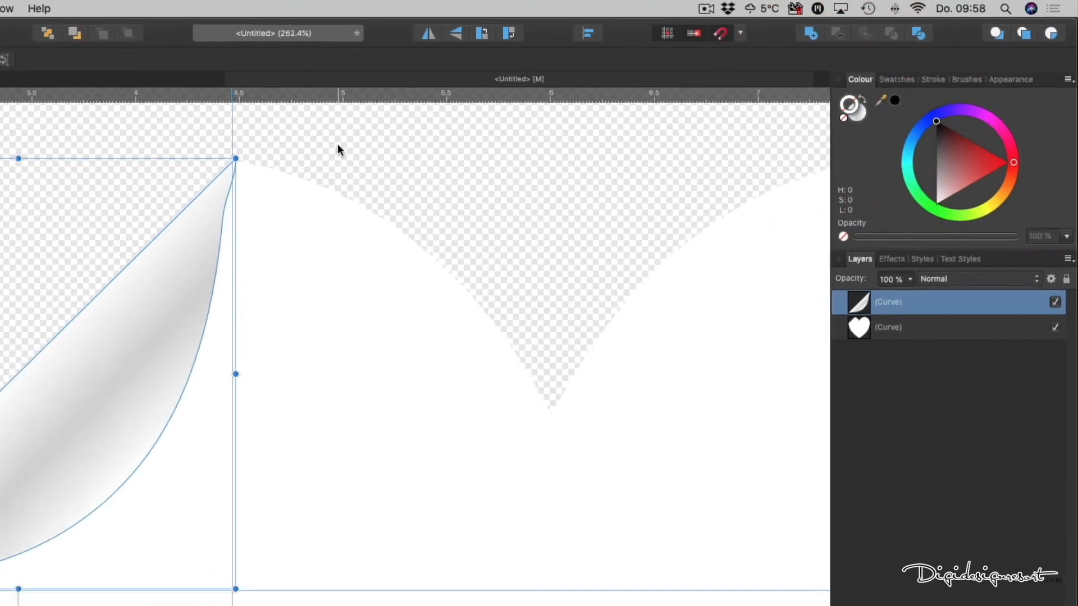
{"action": "left_click", "coordinate": [207, 168]}
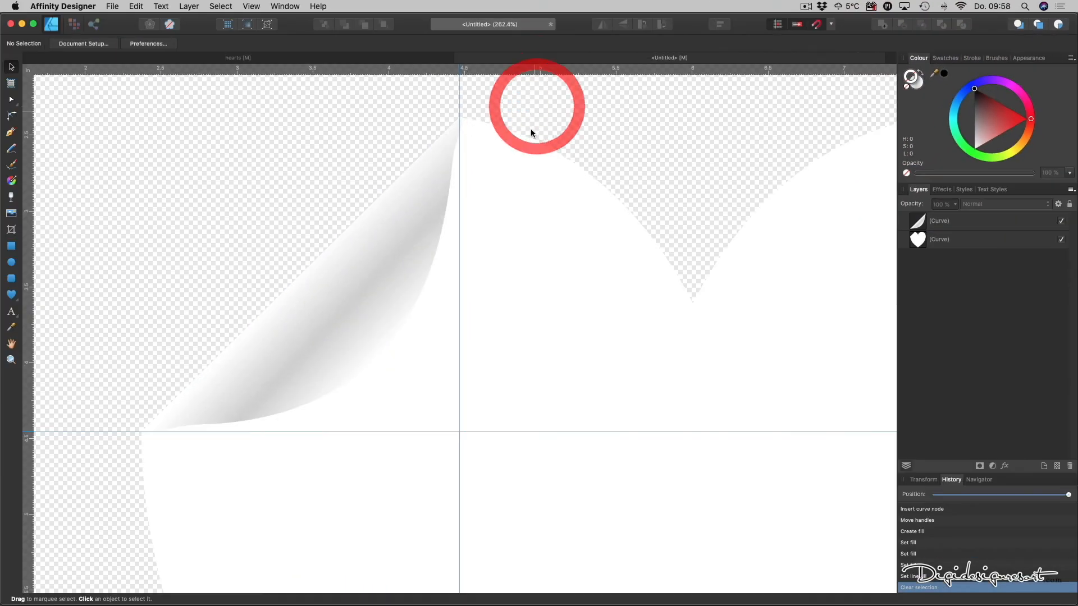
{"action": "scroll", "coordinate": [553, 324], "scroll_direction": "down", "scroll_amount": 5}
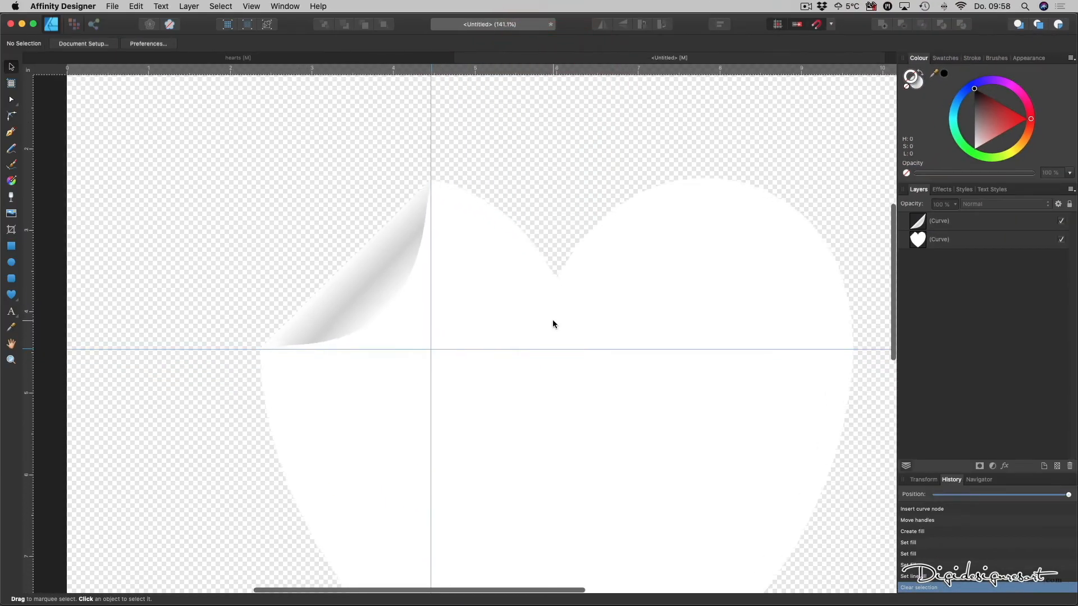
{"action": "scroll", "coordinate": [552, 324], "scroll_direction": "down", "scroll_amount": 3}
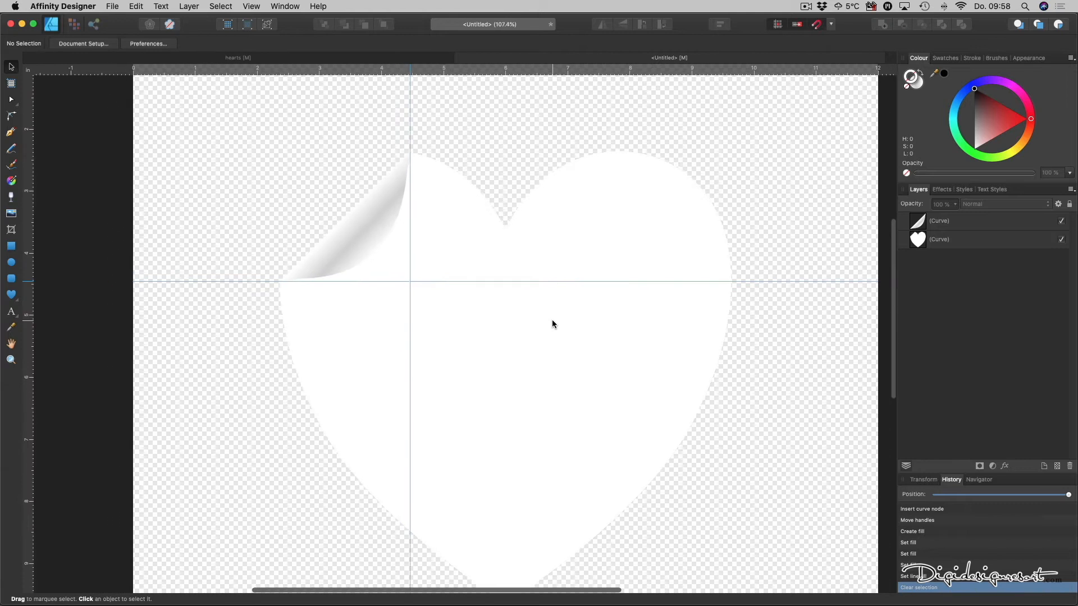
Step: Duplicate the heart and scale the copy down proportionally around its centre to about 6.53 × 6.55 in
{"action": "left_click", "coordinate": [601, 131]}
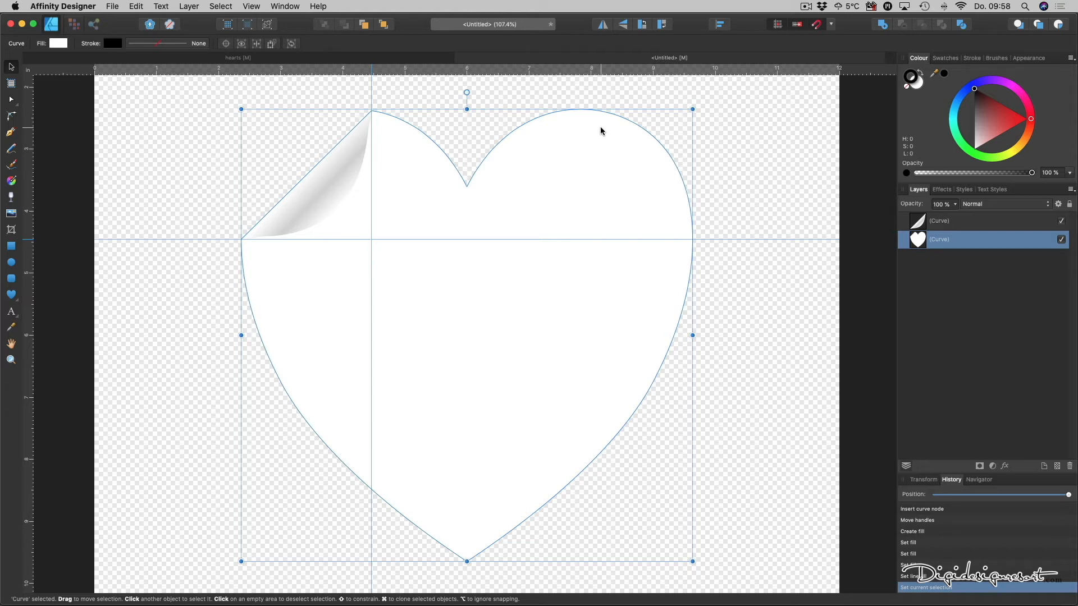
{"action": "key", "text": "super+j"}
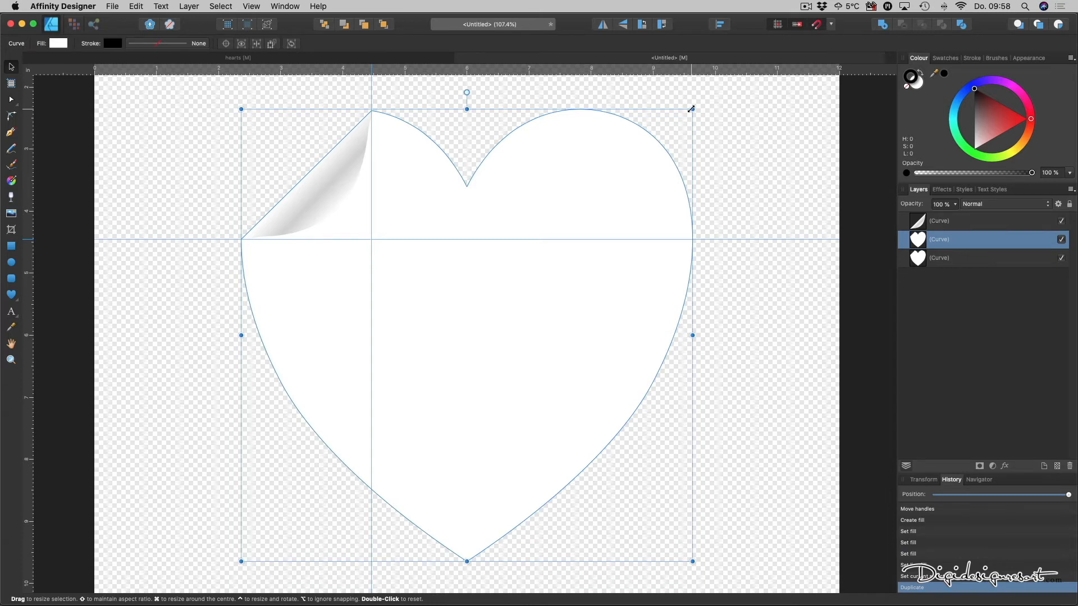
{"action": "left_click_drag", "start_coordinate": [690, 110], "coordinate": [673, 136]}
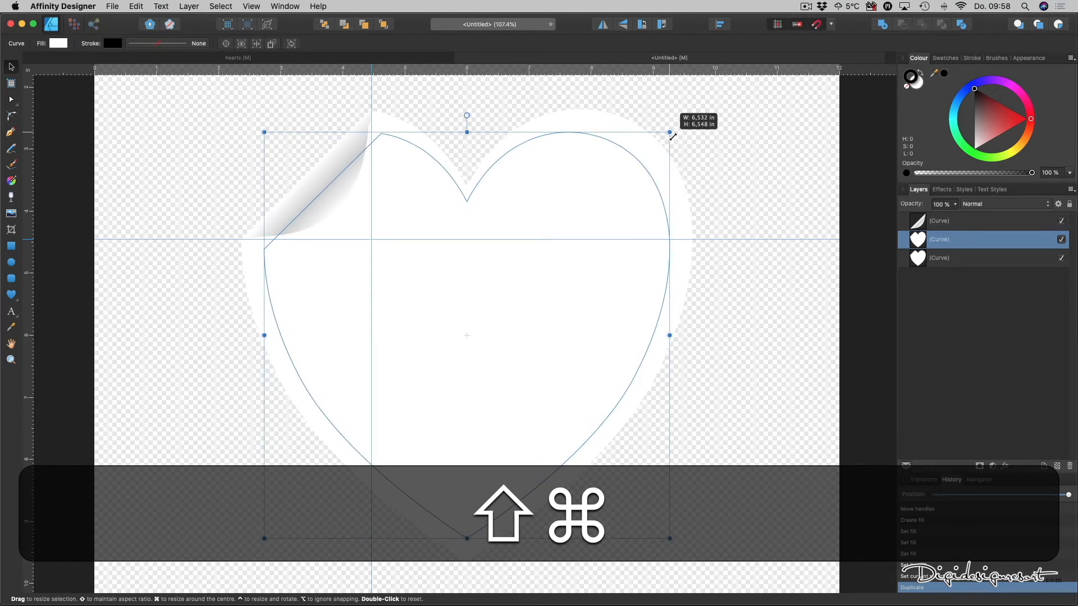
{"action": "left_click_drag", "start_coordinate": [672, 136], "coordinate": [672, 134]}
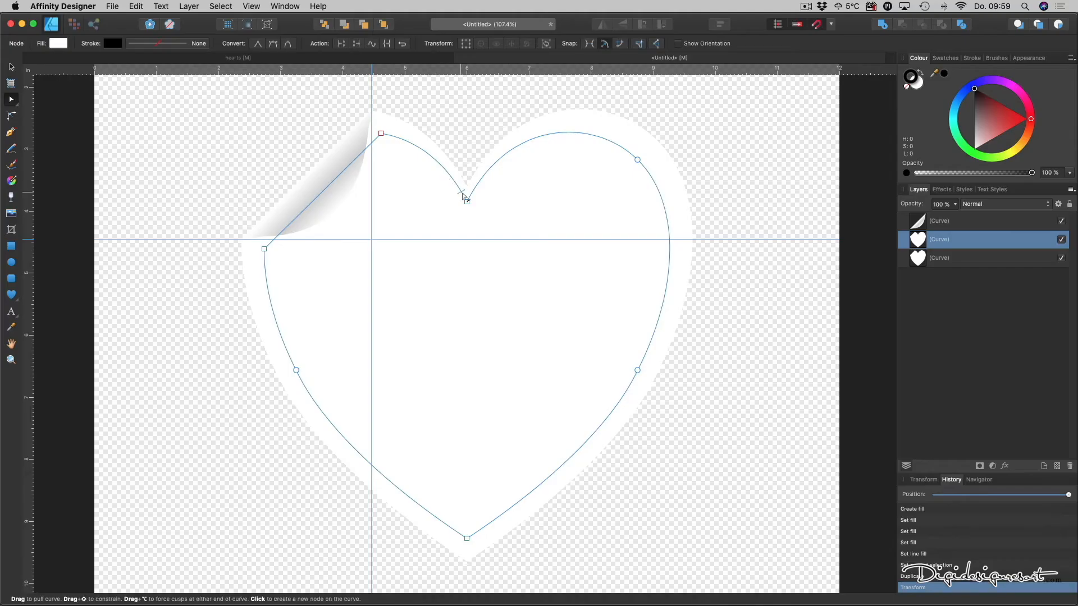
Step: Lower the inner heart's cleft node and move both nodes of its diagonal edge to meet the fold's curved edge
{"action": "left_click_drag", "start_coordinate": [465, 208], "coordinate": [466, 223]}
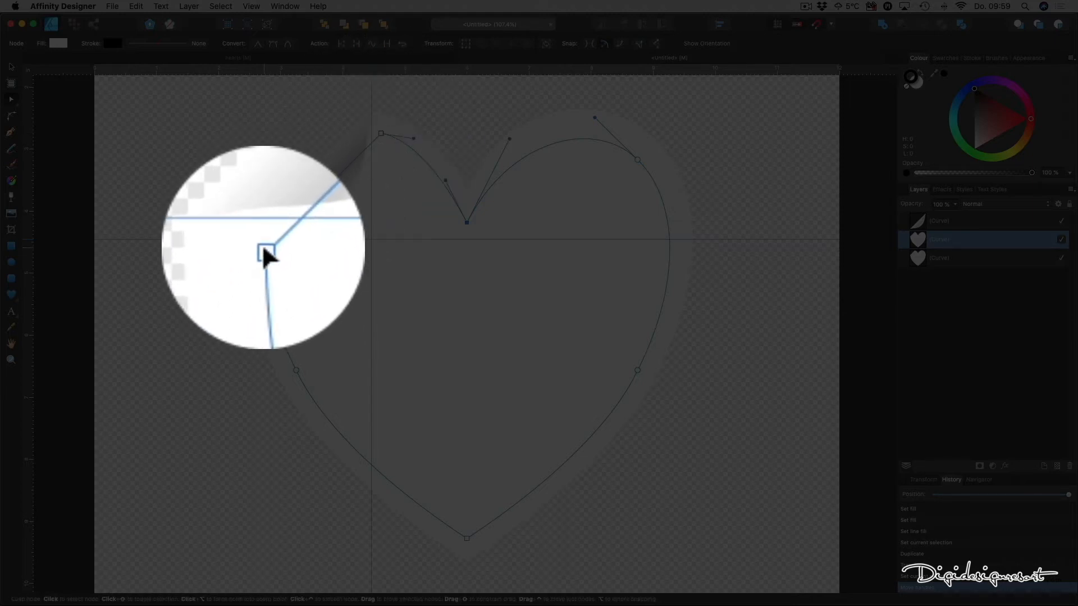
{"action": "left_click_drag", "start_coordinate": [264, 250], "coordinate": [263, 233]}
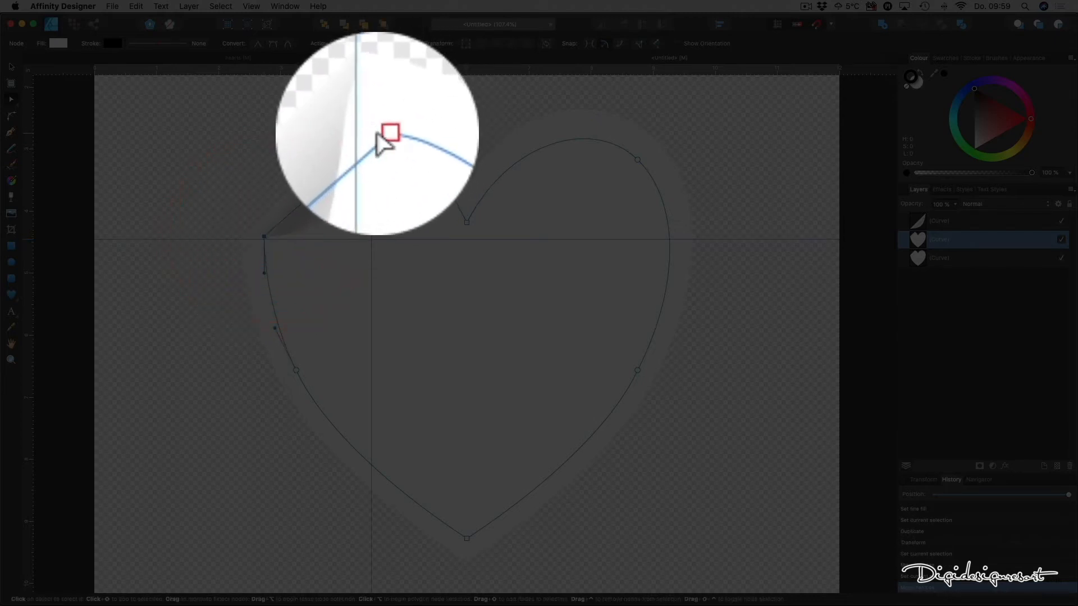
{"action": "left_click_drag", "start_coordinate": [380, 133], "coordinate": [364, 129]}
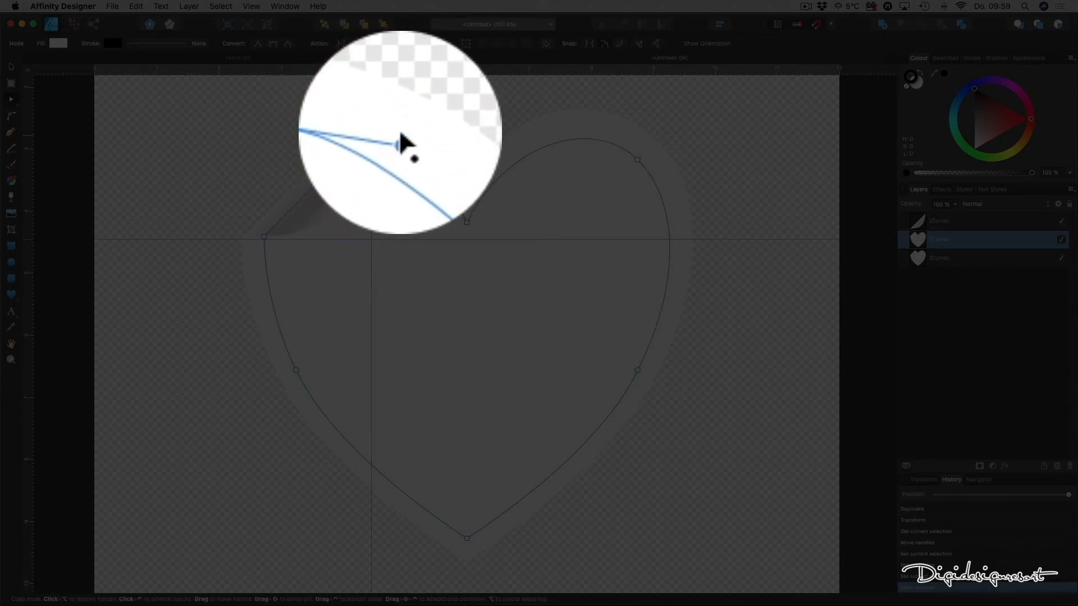
Step: Adjust the curve handles at both ends of the inner heart's diagonal edge to even out the border, then finish node editing
{"action": "left_click", "coordinate": [400, 133]}
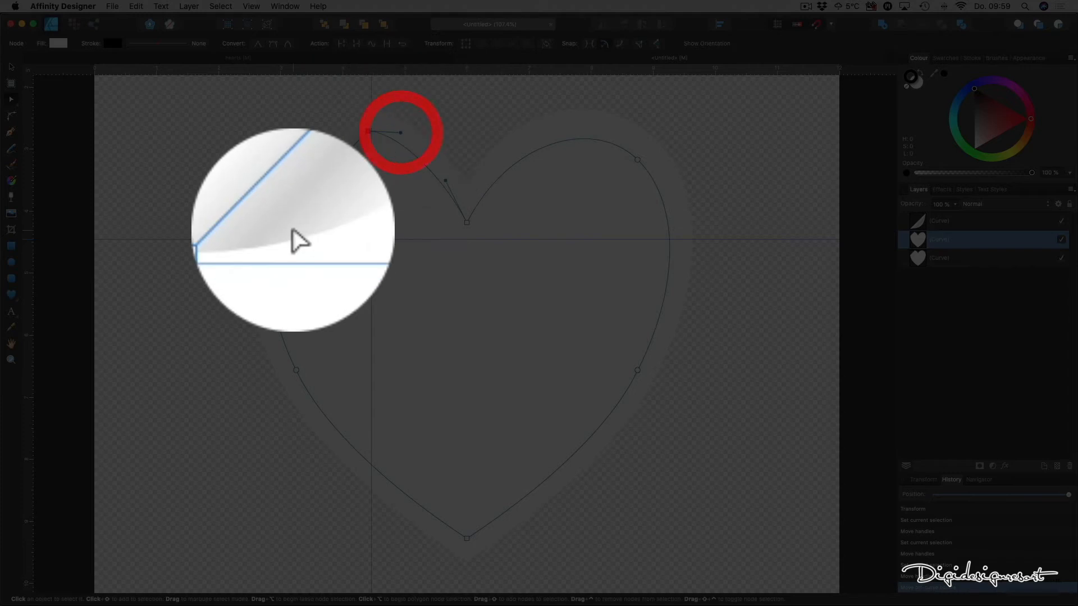
{"action": "left_click", "coordinate": [264, 238]}
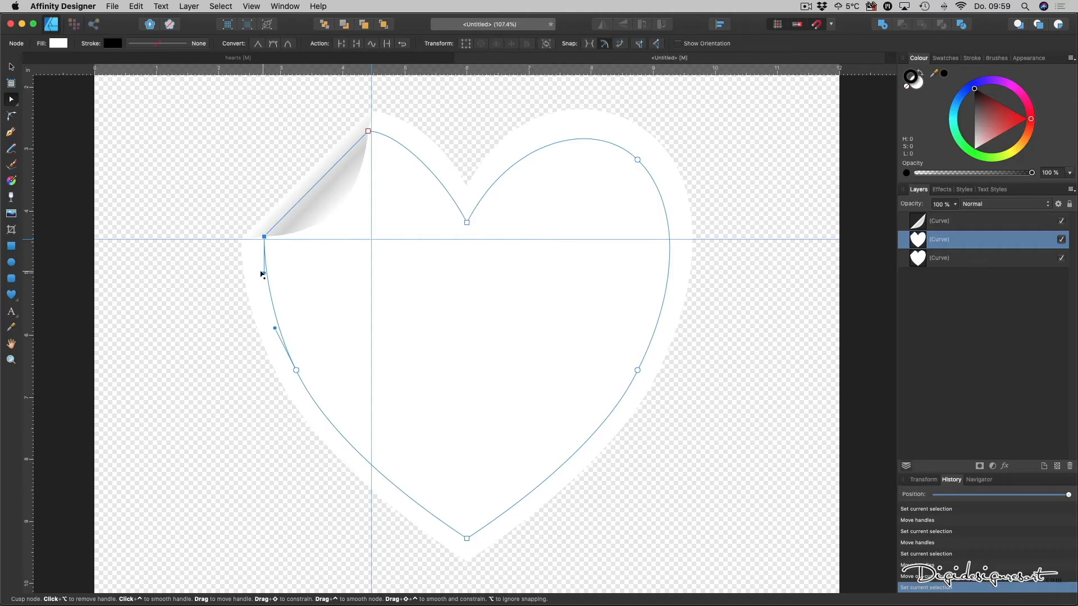
{"action": "left_click_drag", "start_coordinate": [262, 274], "coordinate": [258, 272]}
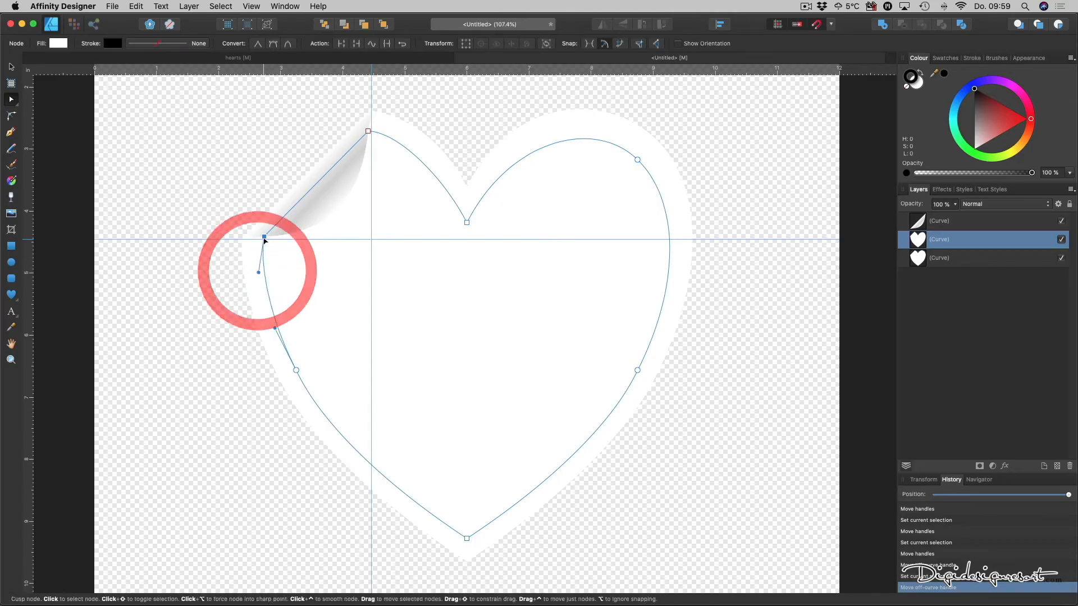
{"action": "left_click", "coordinate": [11, 68]}
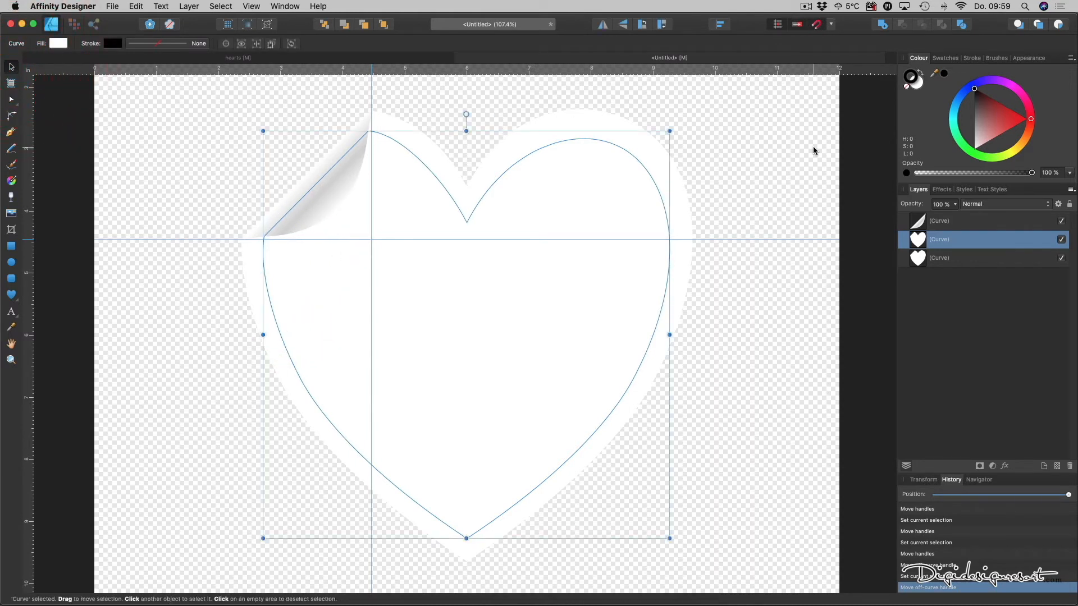
Step: Remove the inner heart's stroke and fill the heart with dark red at H 0, S 100, L 26
{"action": "left_click", "coordinate": [906, 87]}
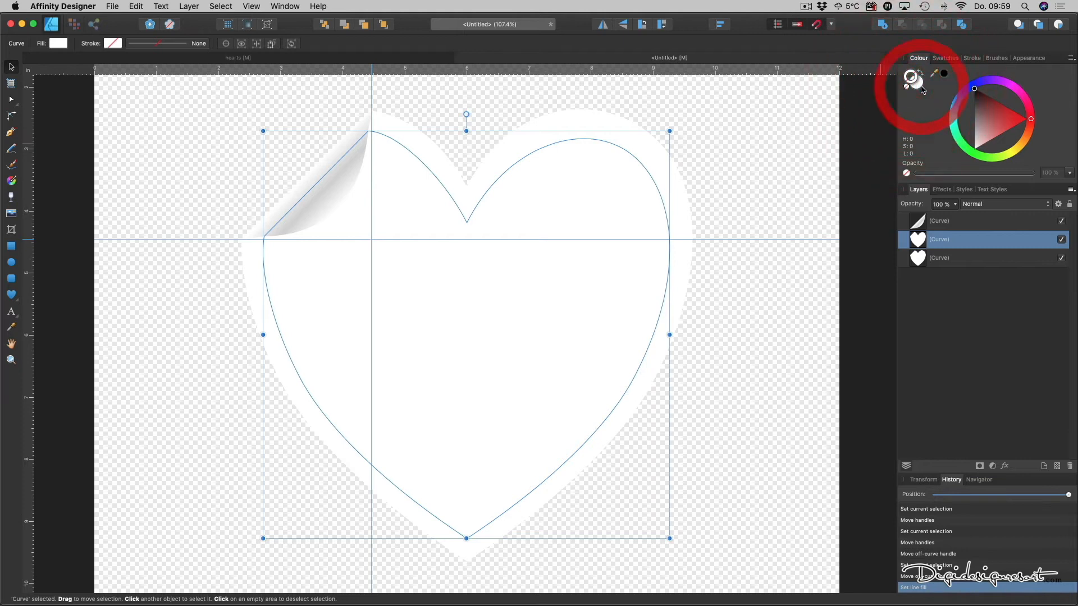
{"action": "left_click_drag", "start_coordinate": [980, 132], "coordinate": [996, 103]}
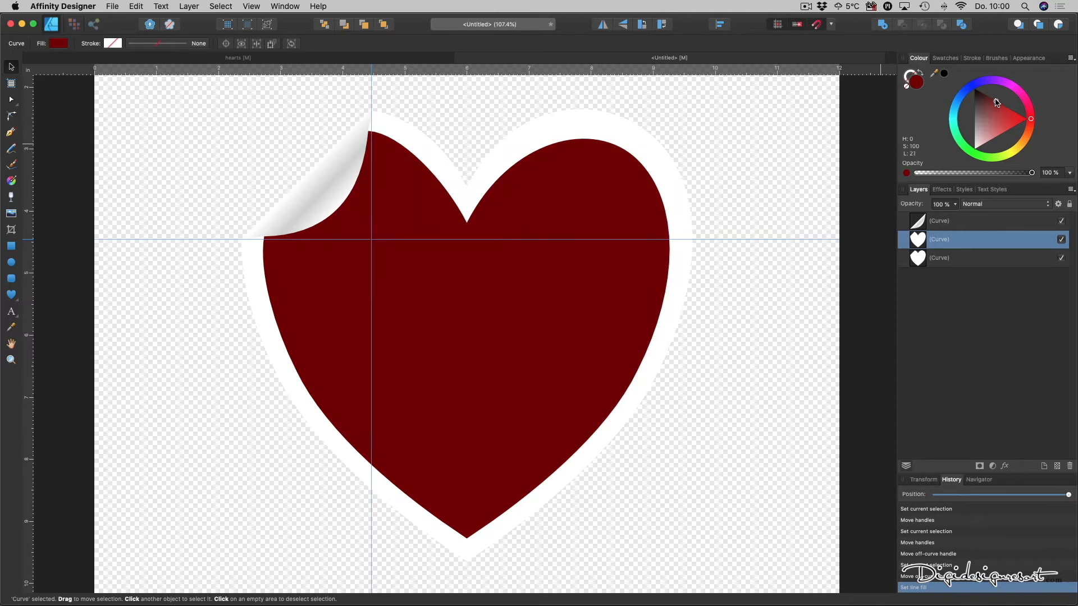
{"action": "left_click_drag", "start_coordinate": [997, 103], "coordinate": [997, 103]}
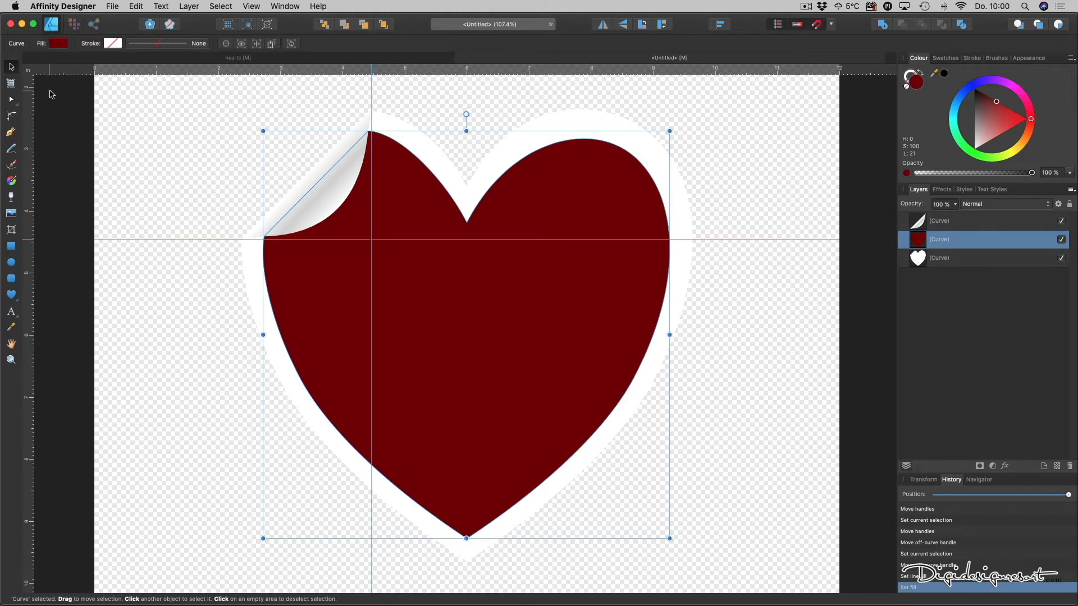
{"action": "left_click", "coordinate": [55, 108]}
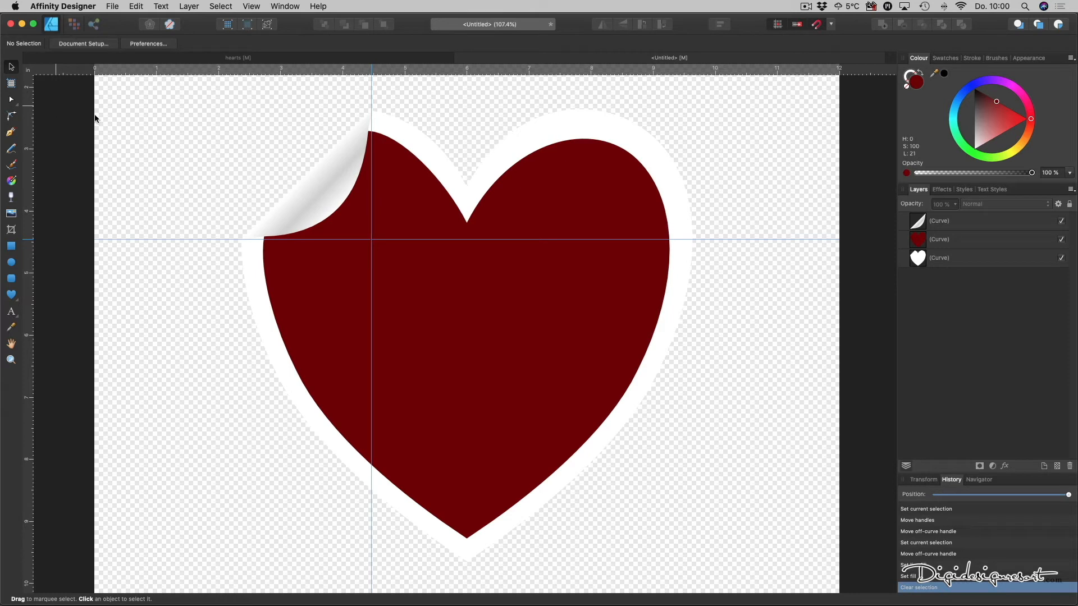
{"action": "left_click", "coordinate": [550, 194]}
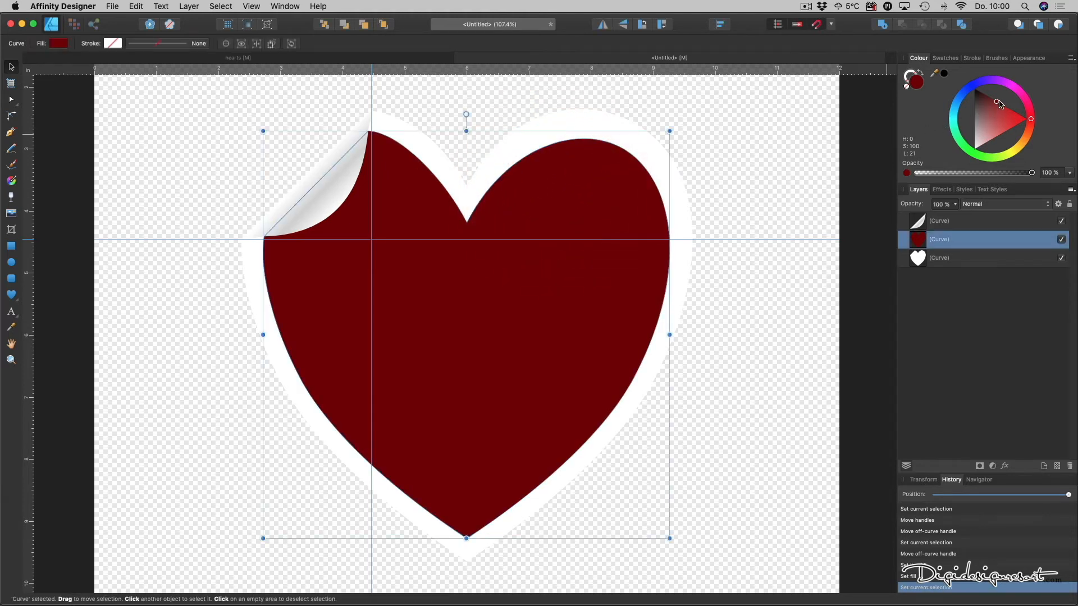
{"action": "left_click_drag", "start_coordinate": [997, 105], "coordinate": [1002, 105]}
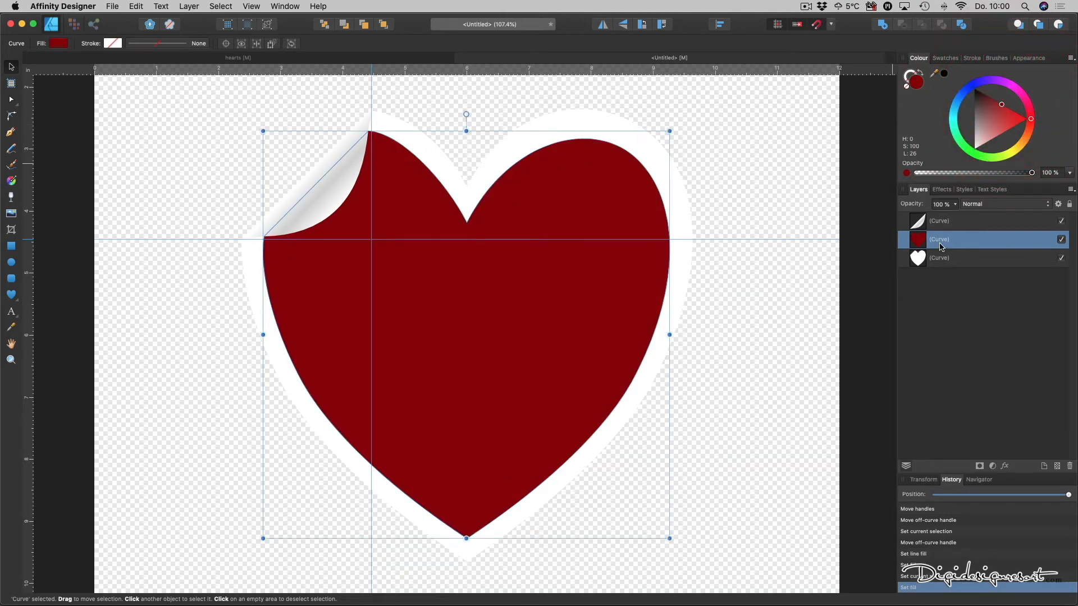
Step: Duplicate the red heart and draw a linear gradient on the copy from the fold's diagonal edge toward the heart's centre
{"action": "left_click", "coordinate": [943, 279]}
{"action": "left_click", "coordinate": [942, 240]}
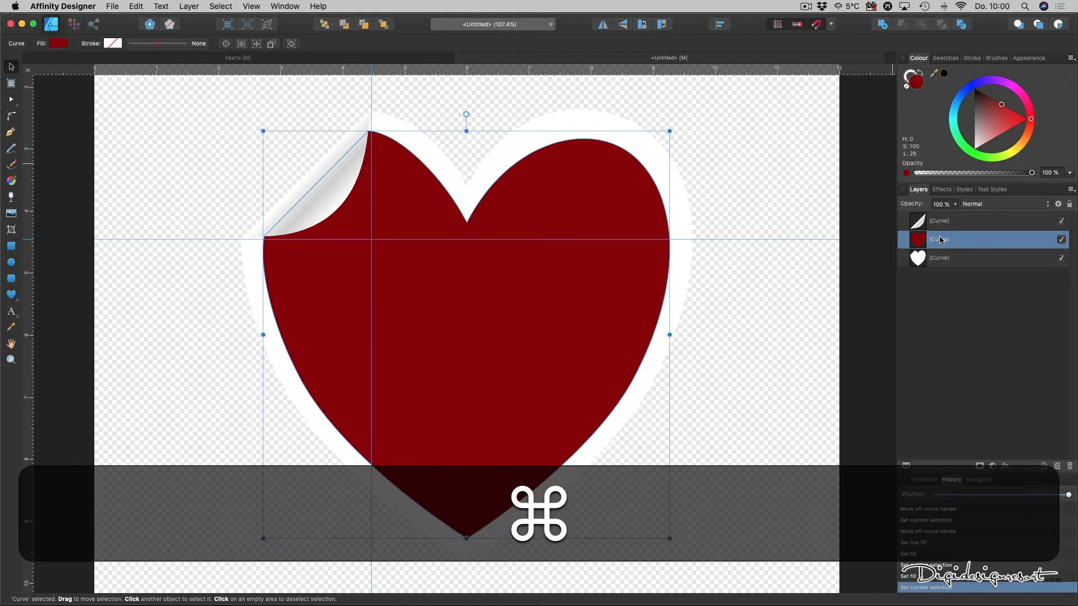
{"action": "key", "text": "super+j"}
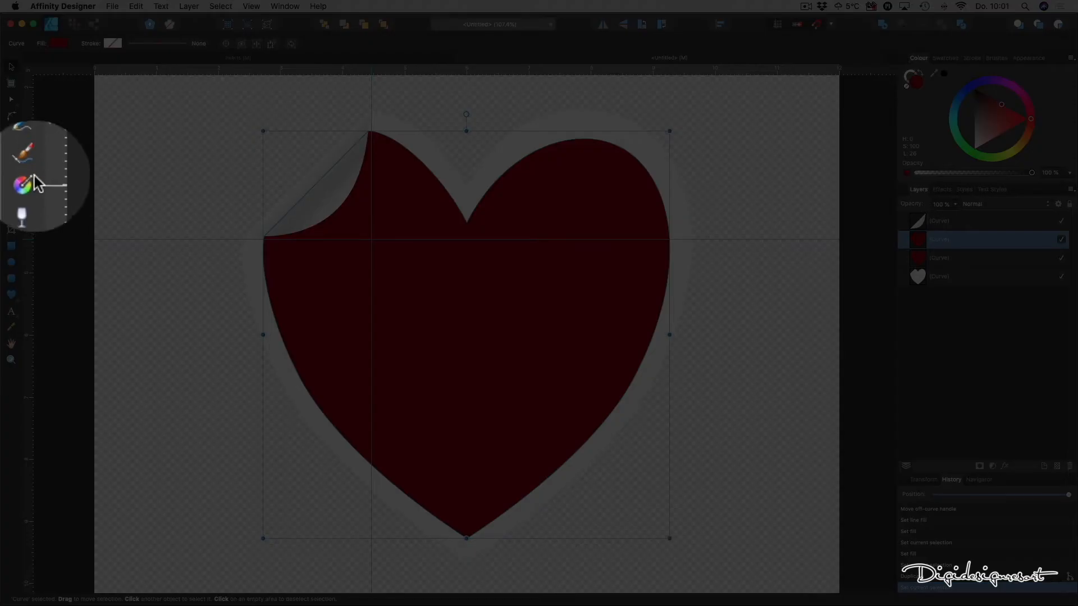
{"action": "left_click", "coordinate": [26, 184]}
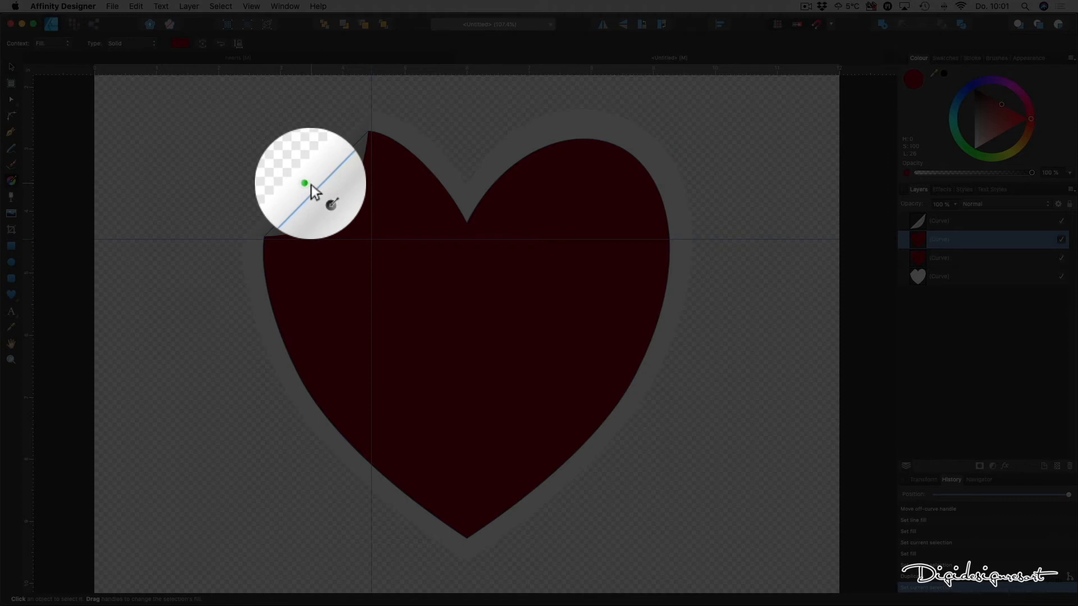
{"action": "left_click_drag", "start_coordinate": [311, 192], "coordinate": [395, 278]}
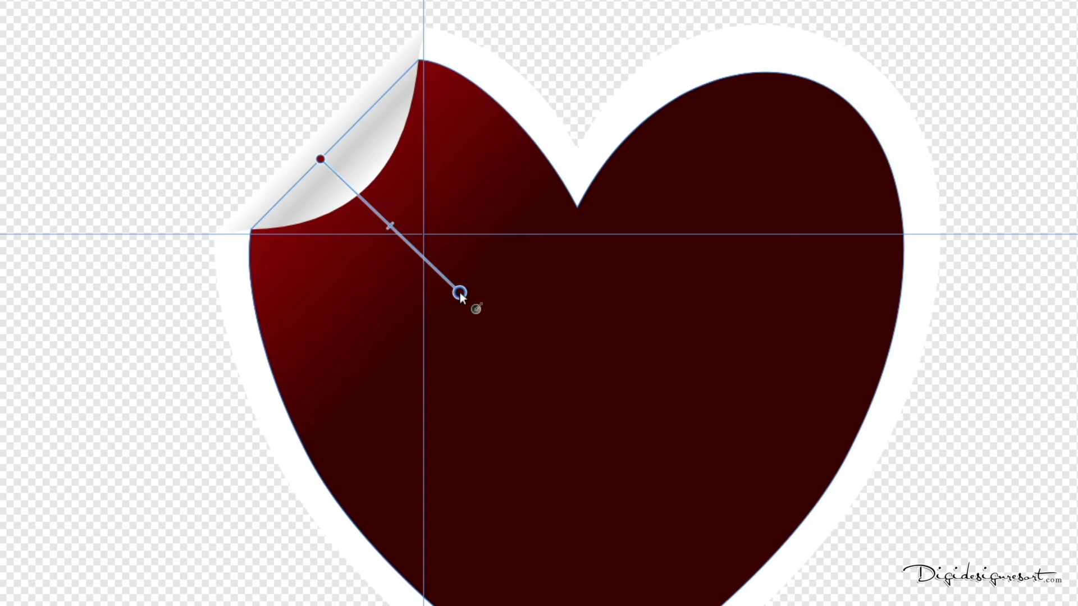
Step: Reverse the gradient's direction so the dark end lies at the fold, shorten it to fade out just beyond the fold, and deselect the heart
{"action": "left_click", "coordinate": [460, 292]}
{"action": "mouse_move", "coordinate": [320, 160]}
{"action": "left_mouse_down"}
{"action": "mouse_move", "coordinate": [540, 228]}
{"action": "mouse_move", "coordinate": [489, 330]}
{"action": "left_mouse_up"}
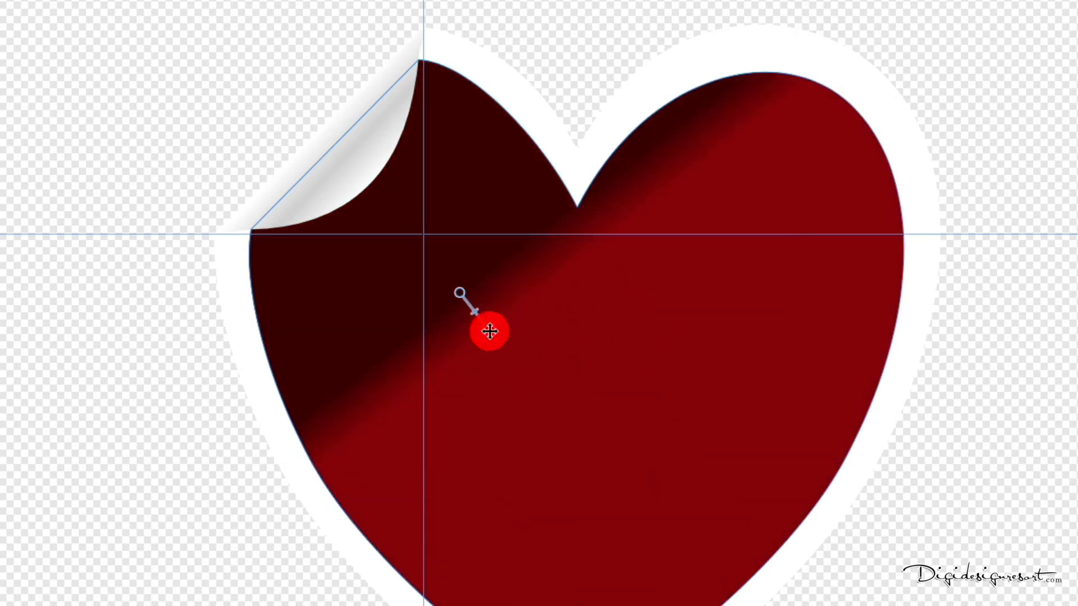
{"action": "mouse_move", "coordinate": [459, 292]}
{"action": "left_mouse_down"}
{"action": "mouse_move", "coordinate": [385, 178]}
{"action": "mouse_move", "coordinate": [335, 145]}
{"action": "left_mouse_up"}
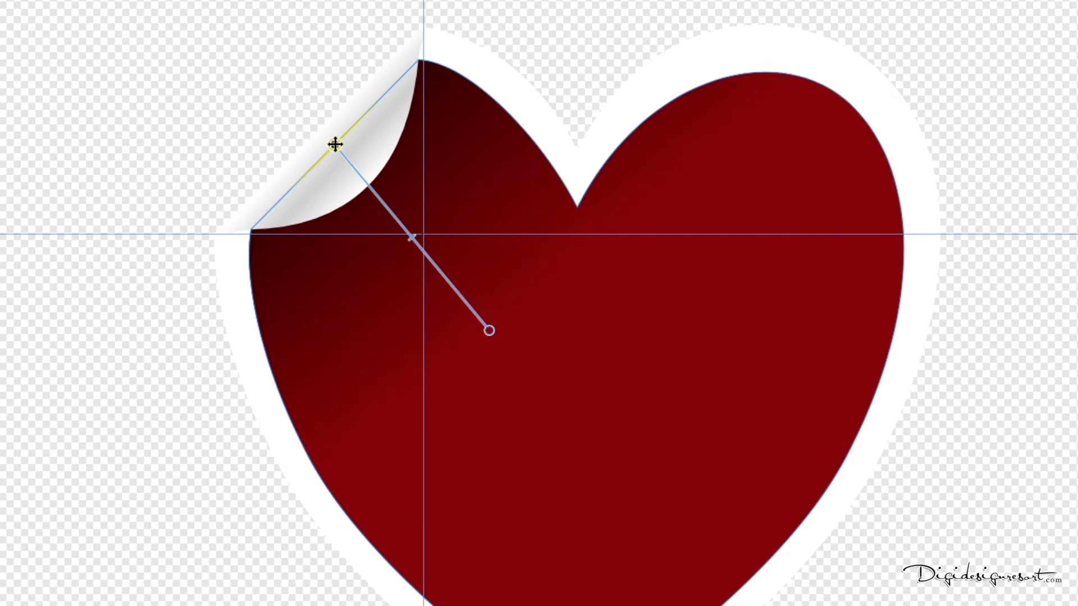
{"action": "left_click_drag", "start_coordinate": [489, 330], "coordinate": [410, 245]}
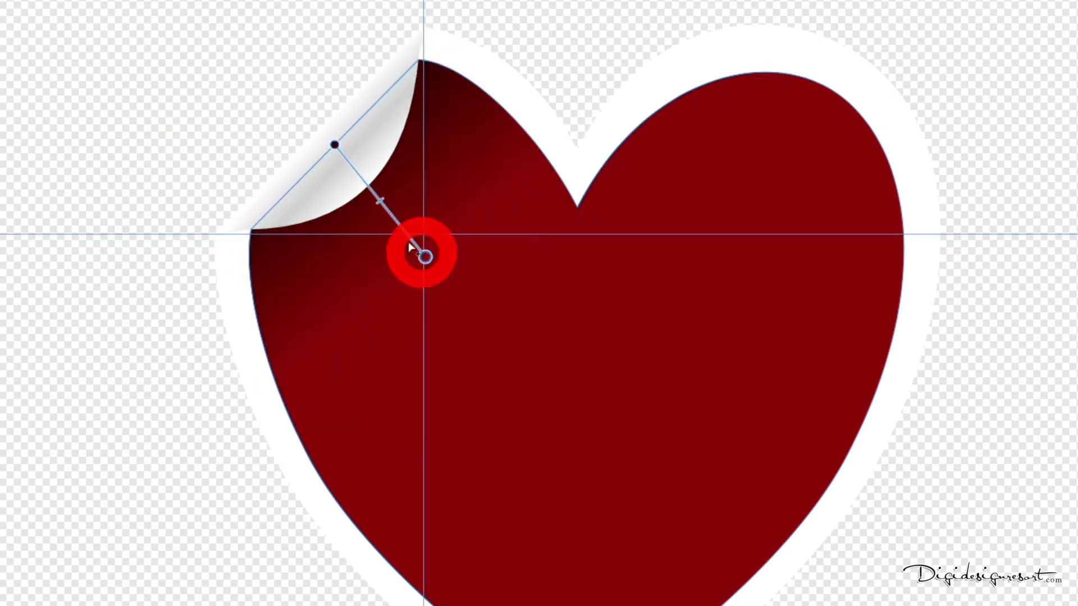
{"action": "left_click", "coordinate": [380, 201]}
{"action": "mouse_move", "coordinate": [426, 256]}
{"action": "left_mouse_down"}
{"action": "mouse_move", "coordinate": [429, 234]}
{"action": "mouse_move", "coordinate": [416, 257]}
{"action": "mouse_move", "coordinate": [431, 239]}
{"action": "left_mouse_up"}
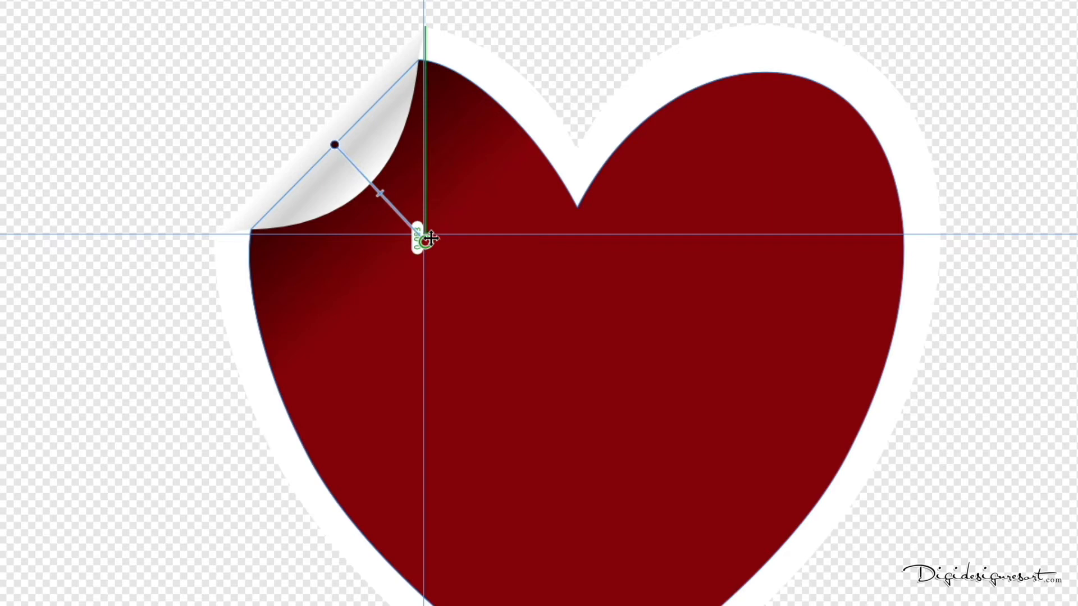
{"action": "left_click_drag", "start_coordinate": [431, 239], "coordinate": [427, 240]}
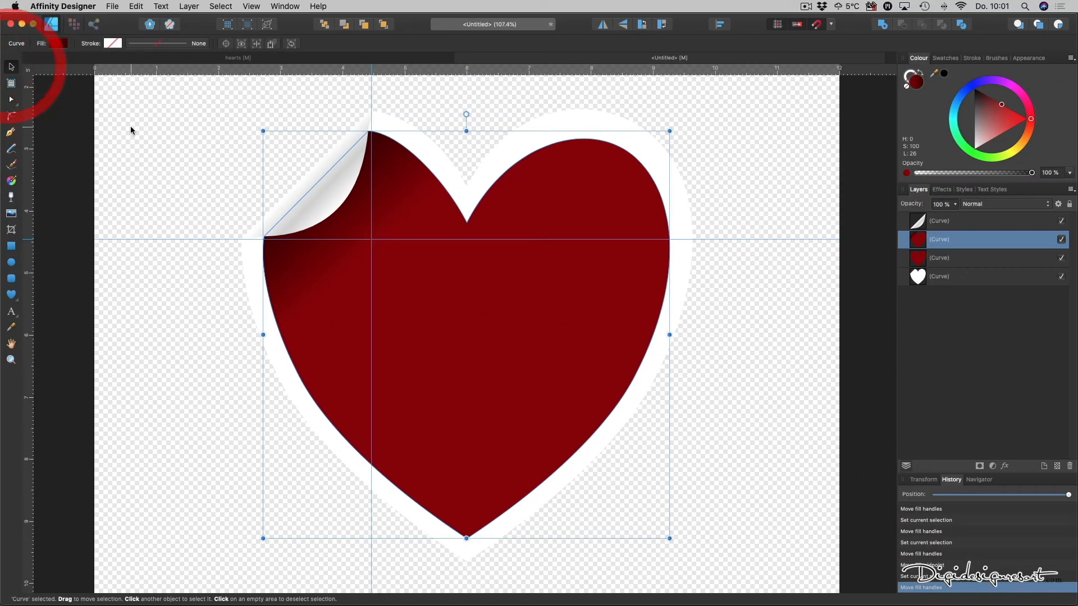
{"action": "left_click", "coordinate": [134, 146]}
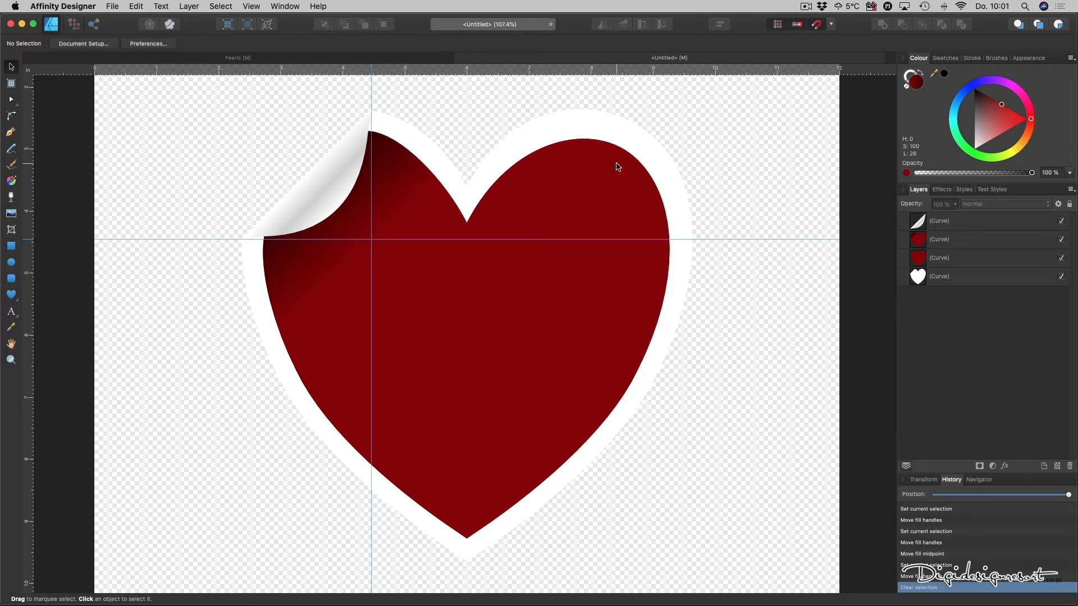
Step: Add an outer shadow to the white heart with 16.5 px radius, 15 px offset and 55% intensity, and deselect it
{"action": "left_click", "coordinate": [955, 283]}
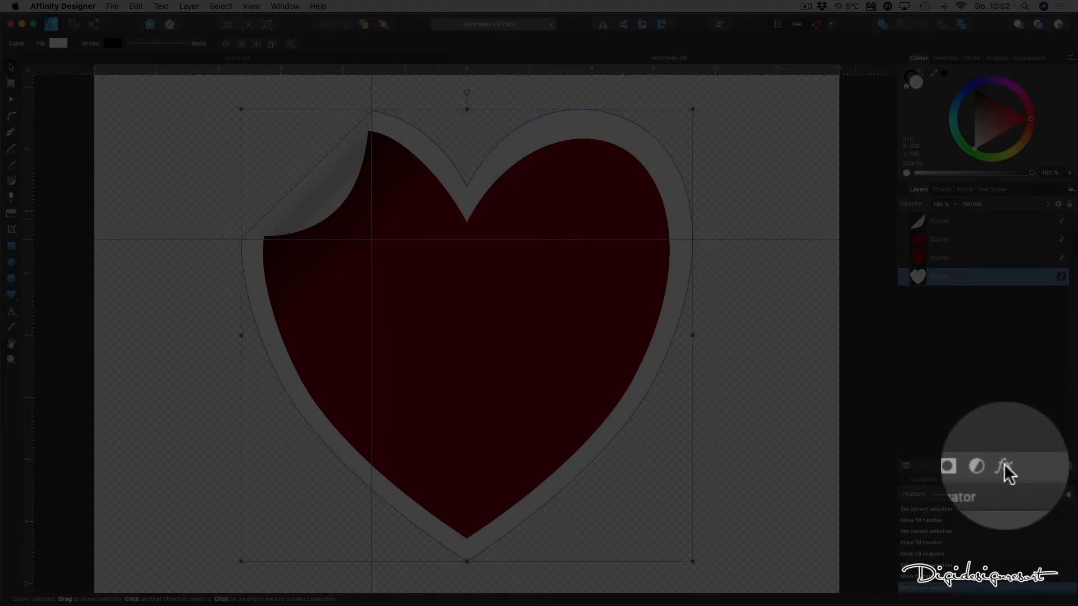
{"action": "left_click", "coordinate": [1004, 466]}
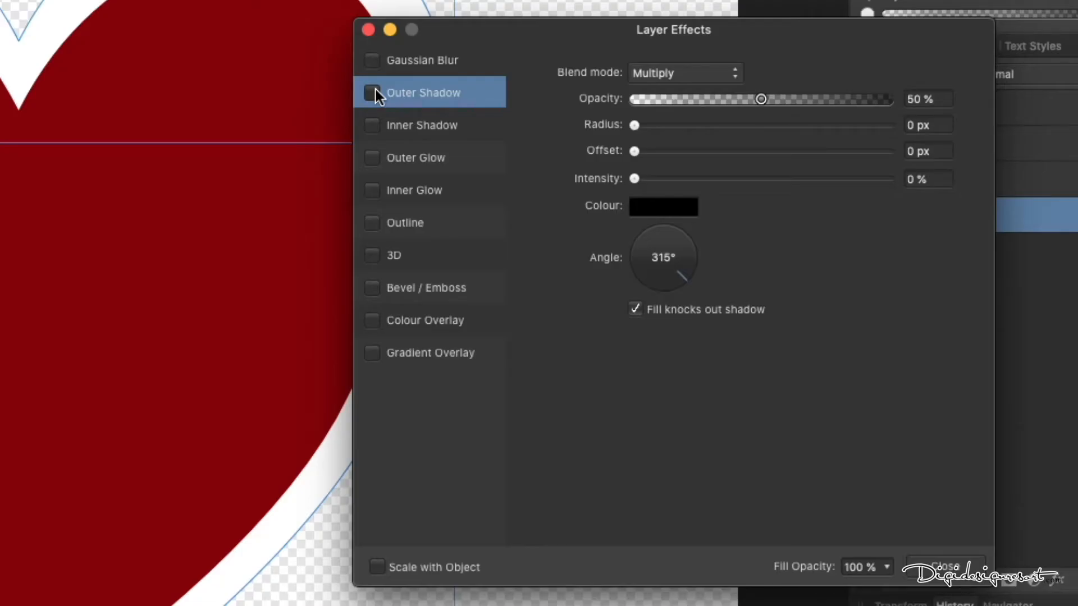
{"action": "left_click", "coordinate": [374, 91]}
{"action": "left_click_drag", "start_coordinate": [648, 126], "coordinate": [761, 124]}
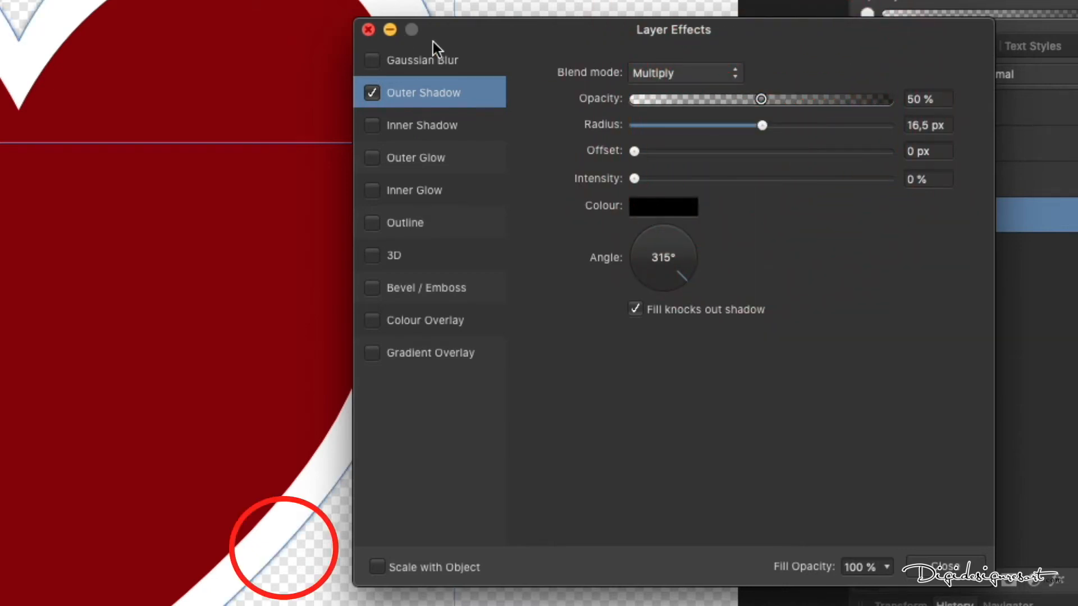
{"action": "left_click_drag", "start_coordinate": [635, 149], "coordinate": [760, 140]}
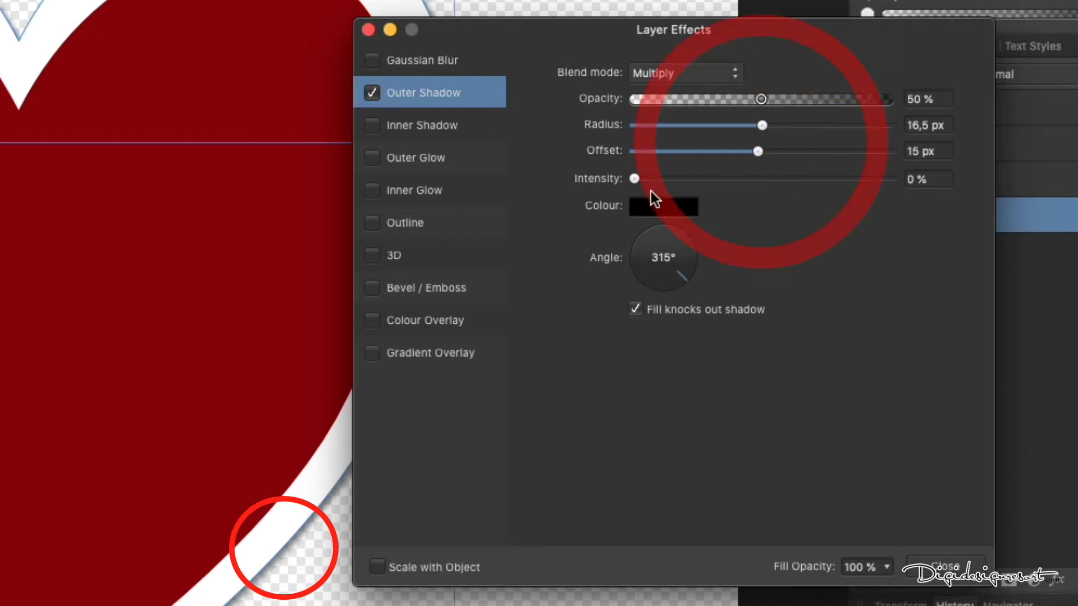
{"action": "left_click_drag", "start_coordinate": [635, 178], "coordinate": [777, 166]}
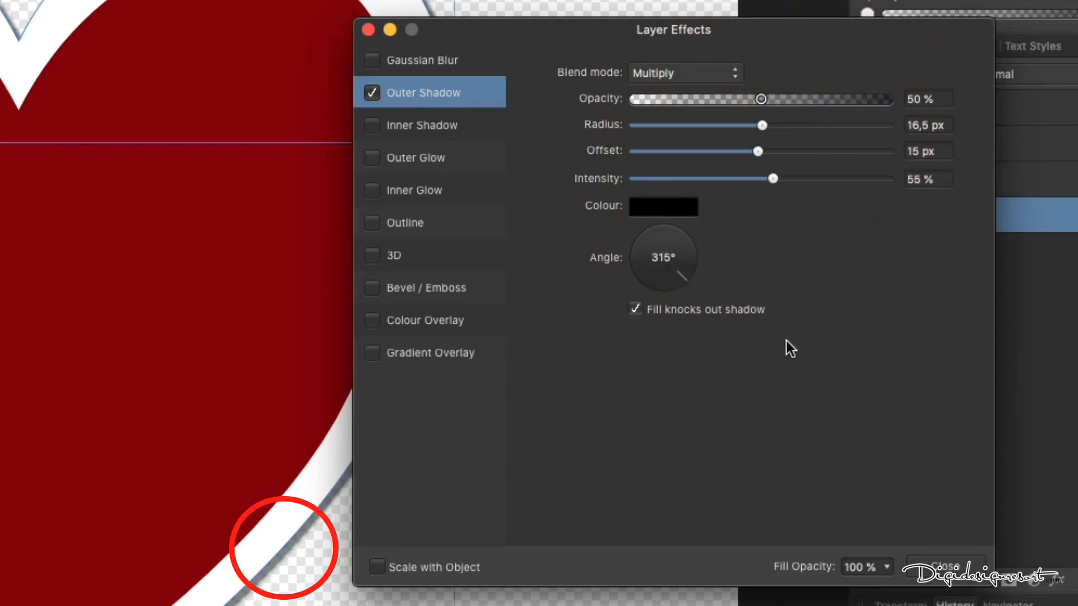
{"action": "left_click", "coordinate": [945, 566]}
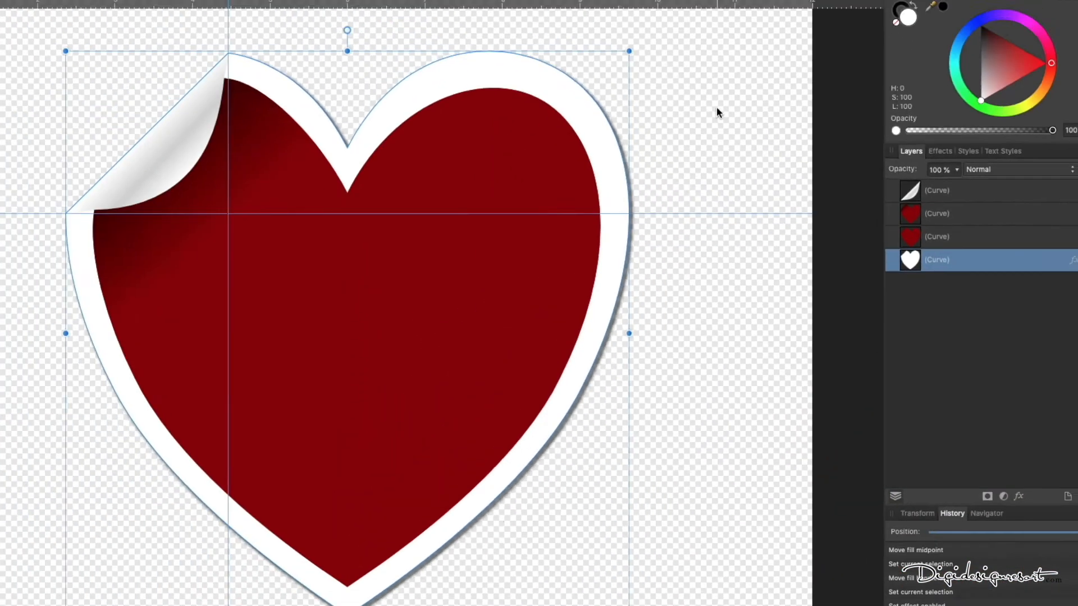
{"action": "left_click", "coordinate": [762, 154]}
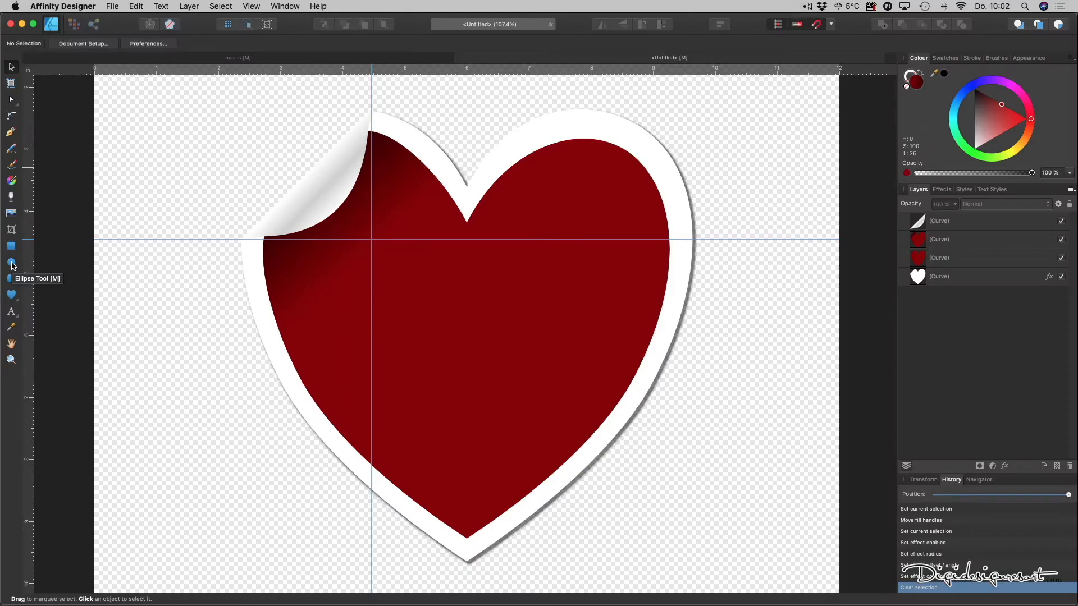
Step: Draw an unfilled ellipse about 5.5 × 2 in across the upper half of the red heart and centre it horizontally
{"action": "left_click", "coordinate": [11, 262]}
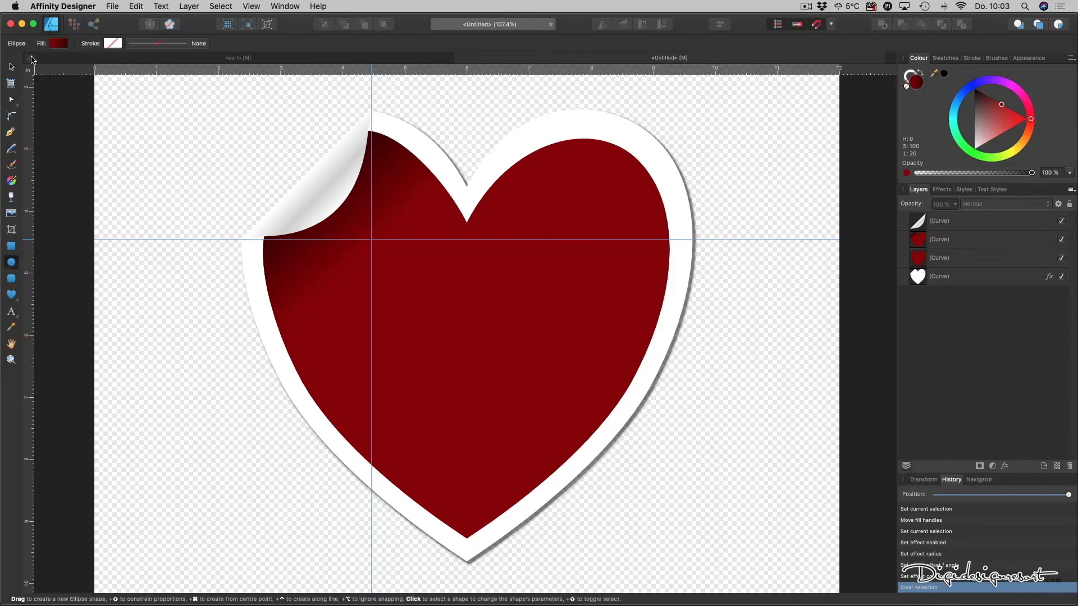
{"action": "left_click", "coordinate": [59, 43]}
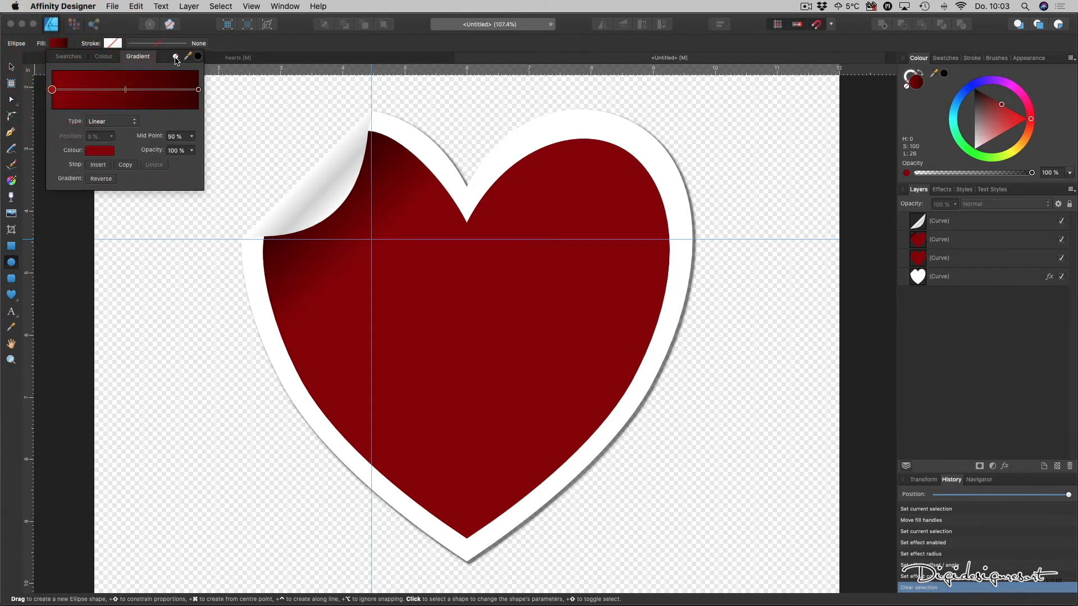
{"action": "left_click", "coordinate": [176, 57]}
{"action": "left_click", "coordinate": [126, 32]}
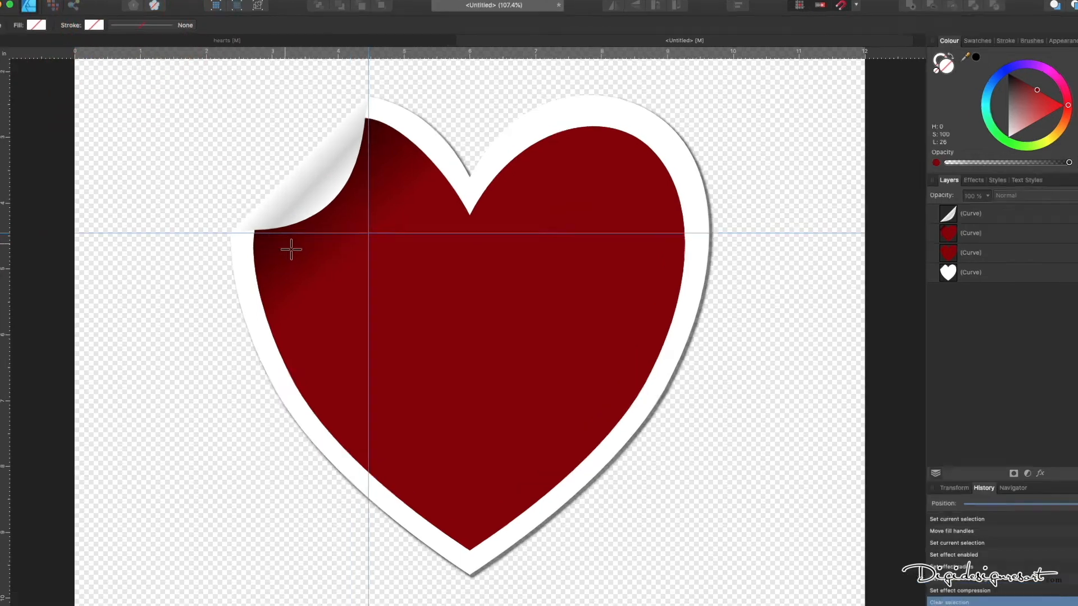
{"action": "left_click_drag", "start_coordinate": [293, 249], "coordinate": [609, 387]}
{"action": "left_click_drag", "start_coordinate": [786, 430], "coordinate": [833, 407]}
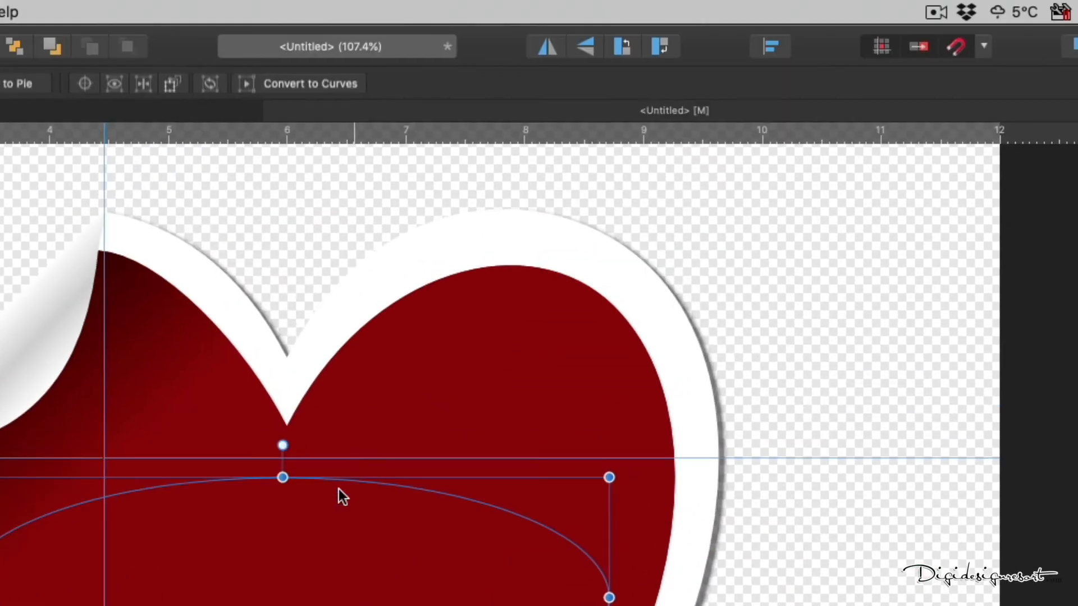
{"action": "left_click", "coordinate": [771, 46]}
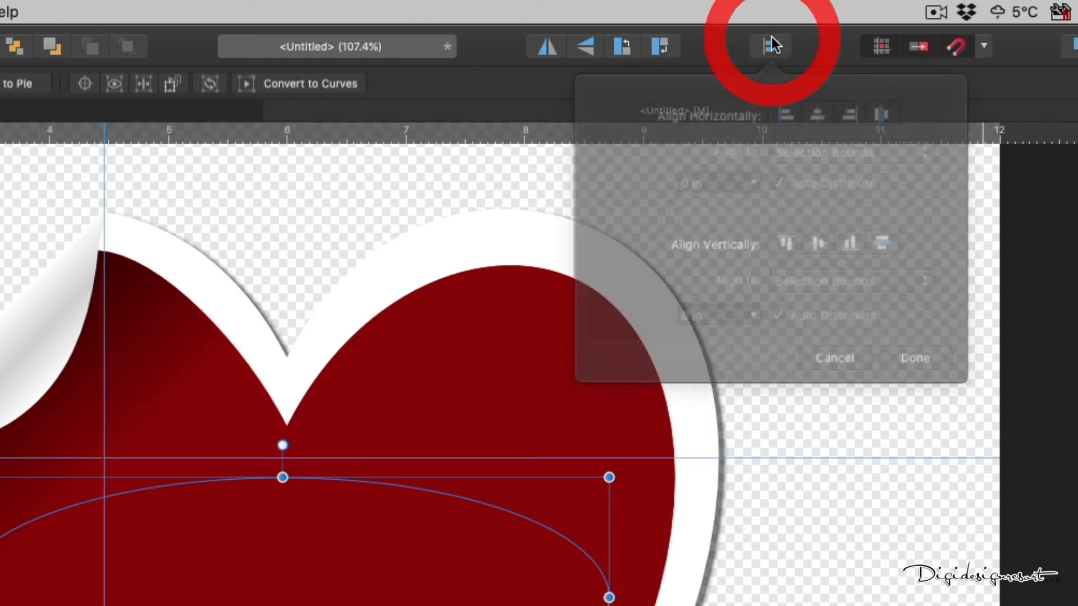
{"action": "left_click", "coordinate": [813, 109]}
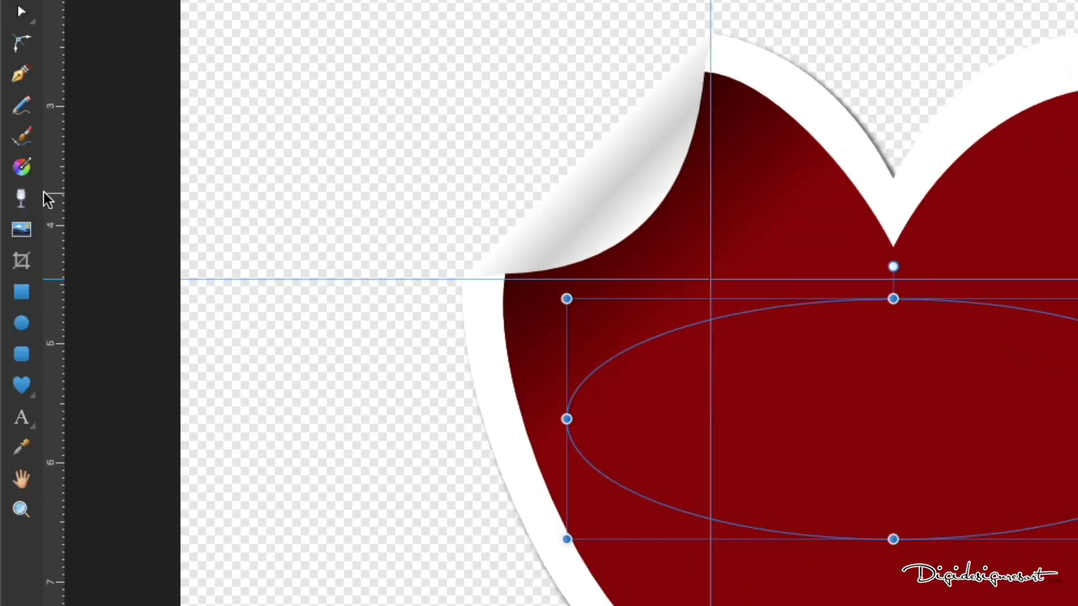
Step: Add the path text "100 %" along the upper right arc of the ellipse
{"action": "left_click", "coordinate": [18, 420]}
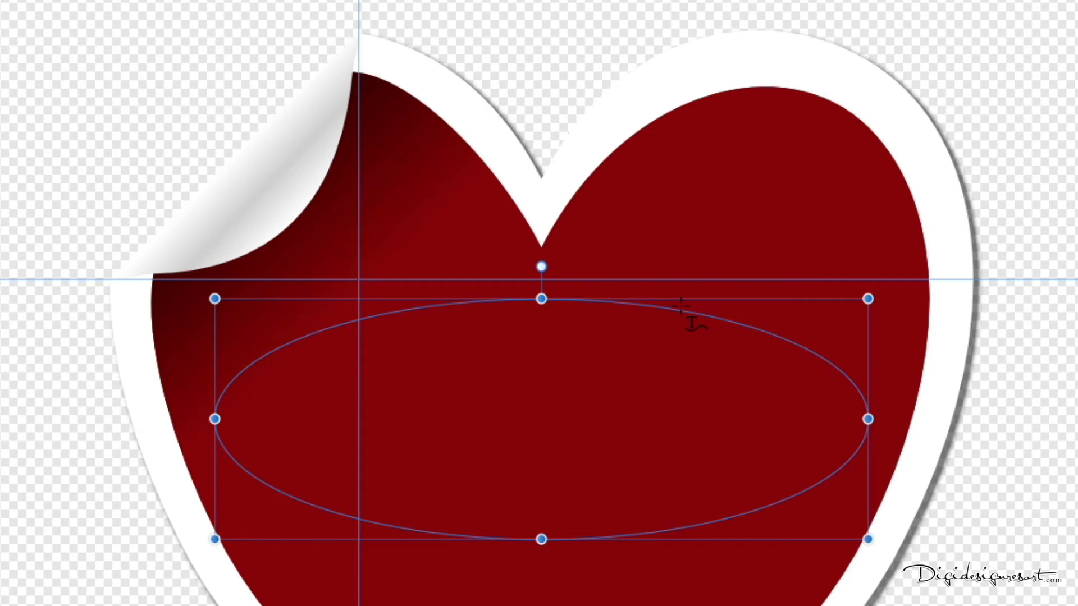
{"action": "left_click", "coordinate": [680, 306]}
{"action": "type", "text": "100"}
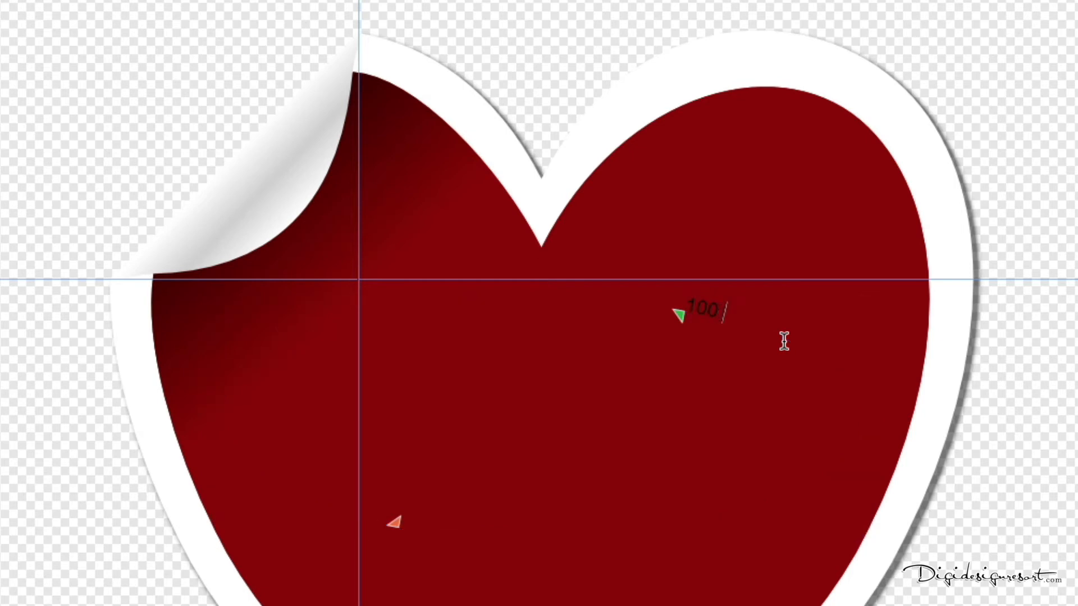
Step: Set the "100 %" path text to 30 pt and colour it white
{"action": "left_click_drag", "start_coordinate": [744, 315], "coordinate": [671, 296]}
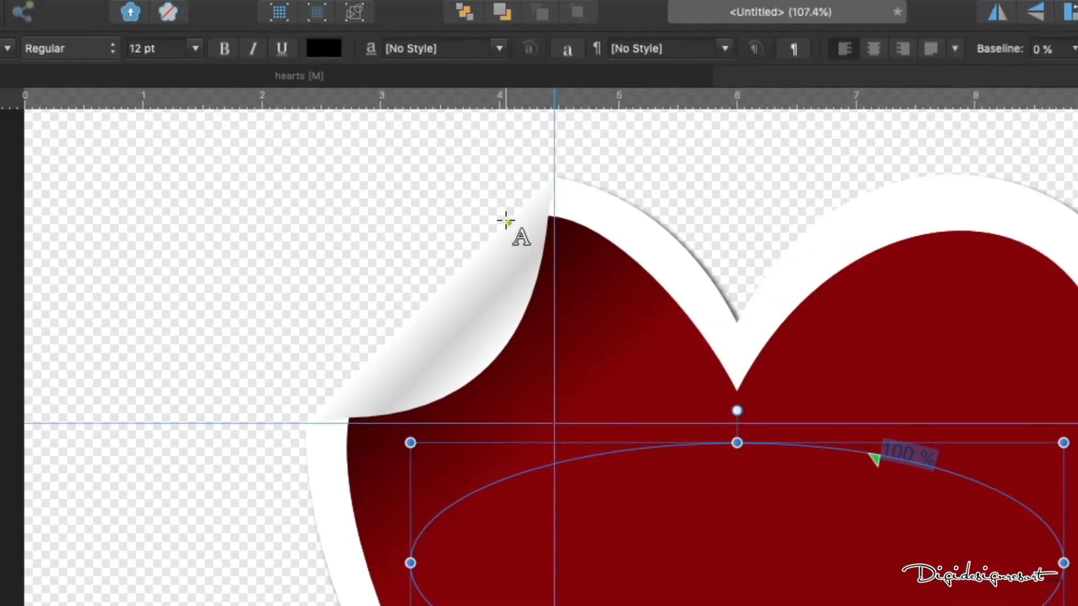
{"action": "left_click", "coordinate": [194, 49]}
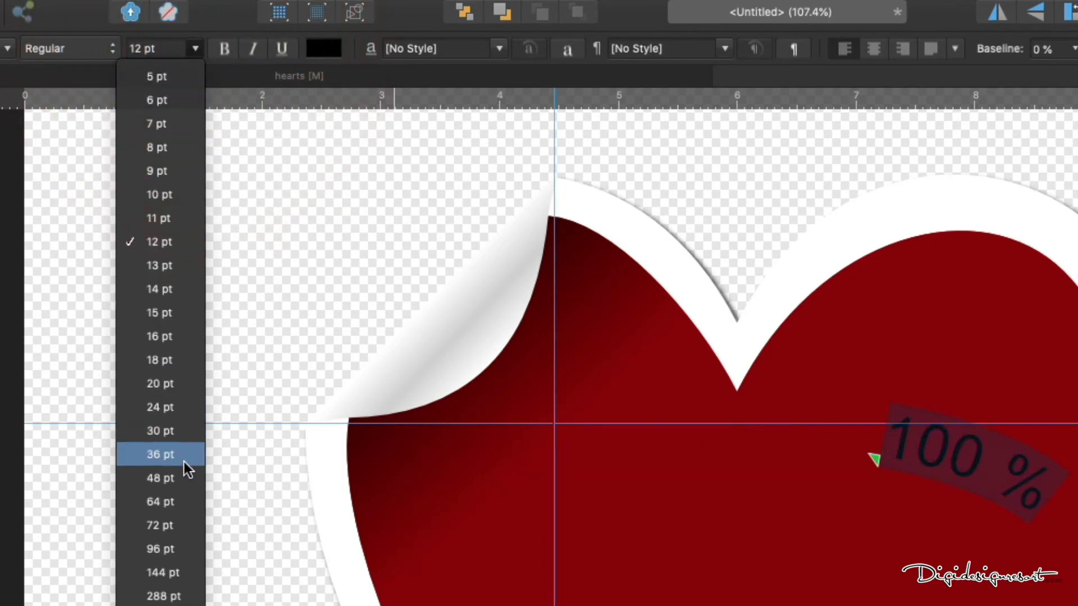
{"action": "left_click", "coordinate": [164, 432]}
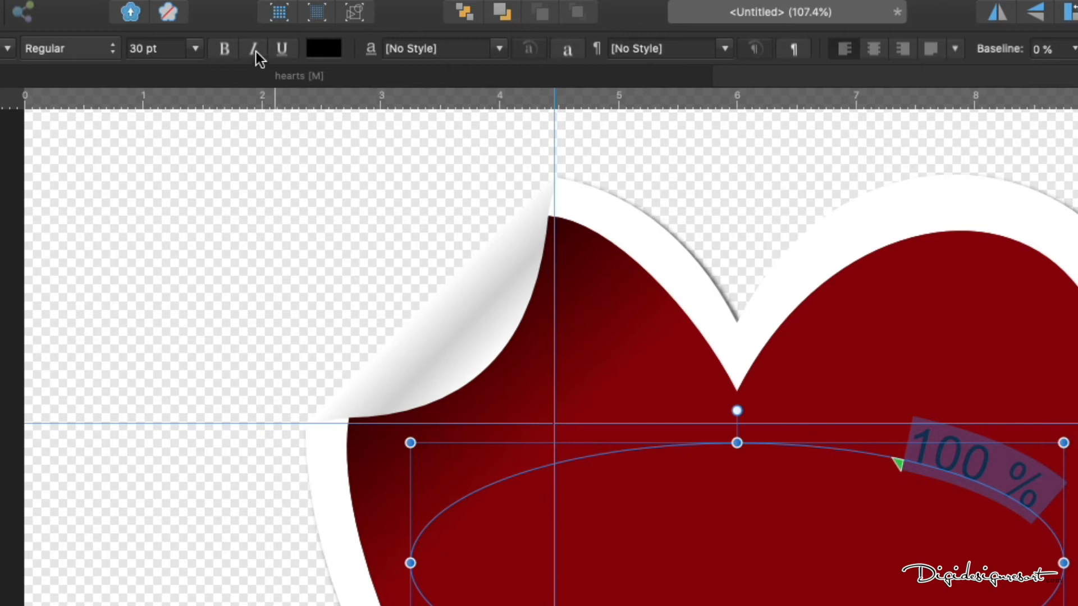
{"action": "left_click", "coordinate": [330, 50]}
{"action": "left_click_drag", "start_coordinate": [424, 158], "coordinate": [419, 308]}
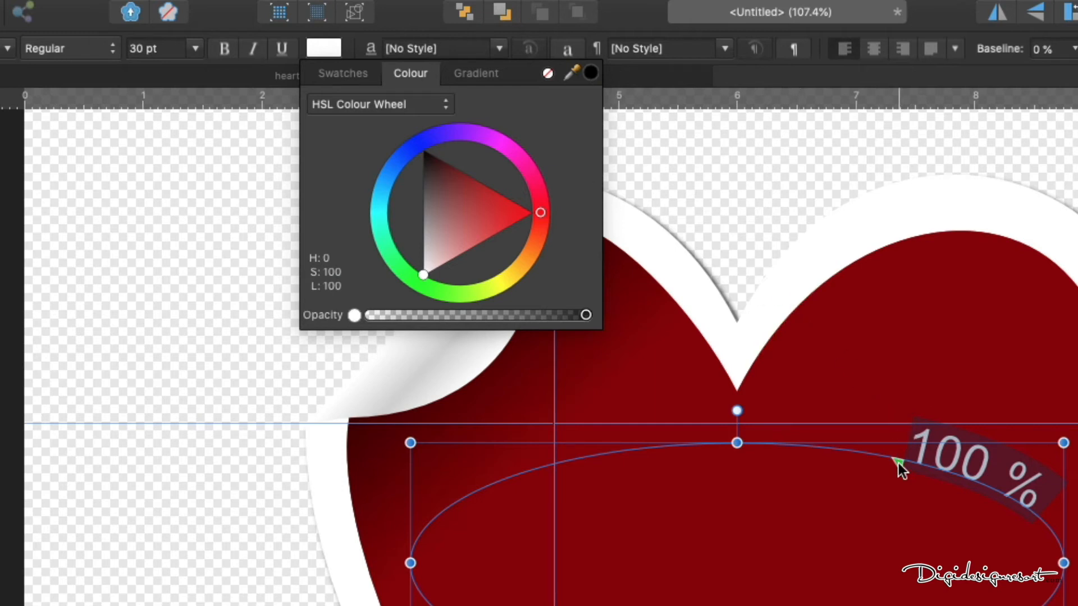
Step: Slide the "100 %" path text to the top centre of the ellipse and shift its path end point along the lower arc
{"action": "left_click_drag", "start_coordinate": [898, 463], "coordinate": [703, 429]}
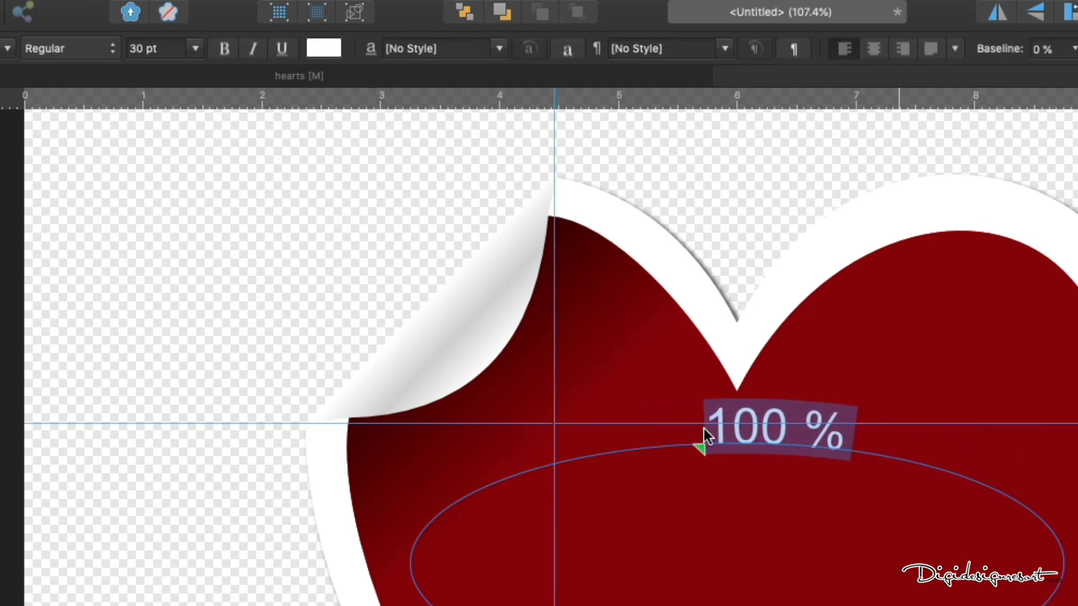
{"action": "left_click", "coordinate": [700, 433]}
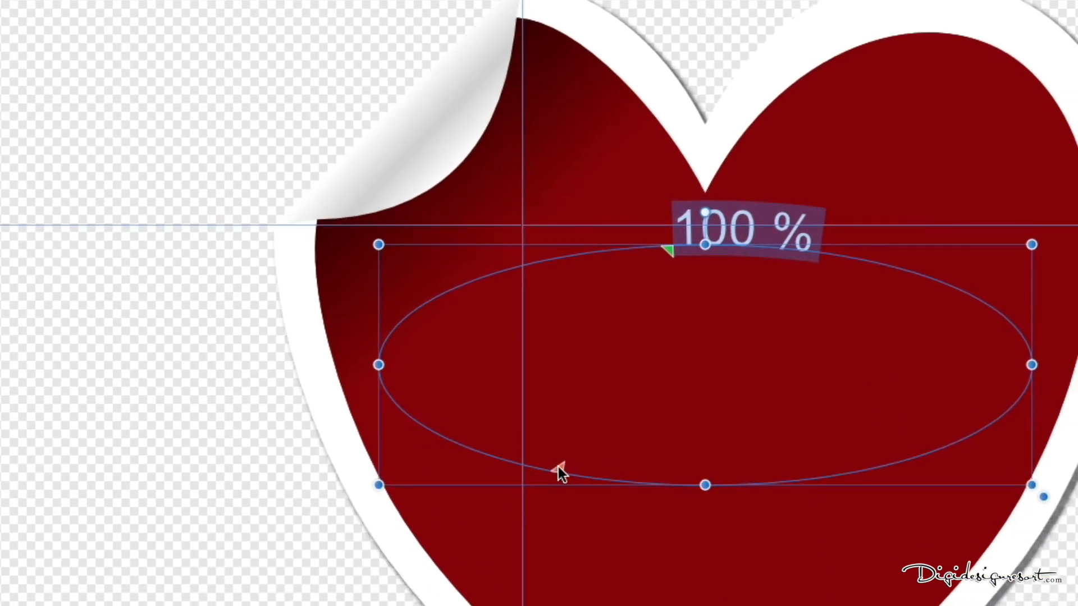
{"action": "left_click_drag", "start_coordinate": [558, 467], "coordinate": [627, 478]}
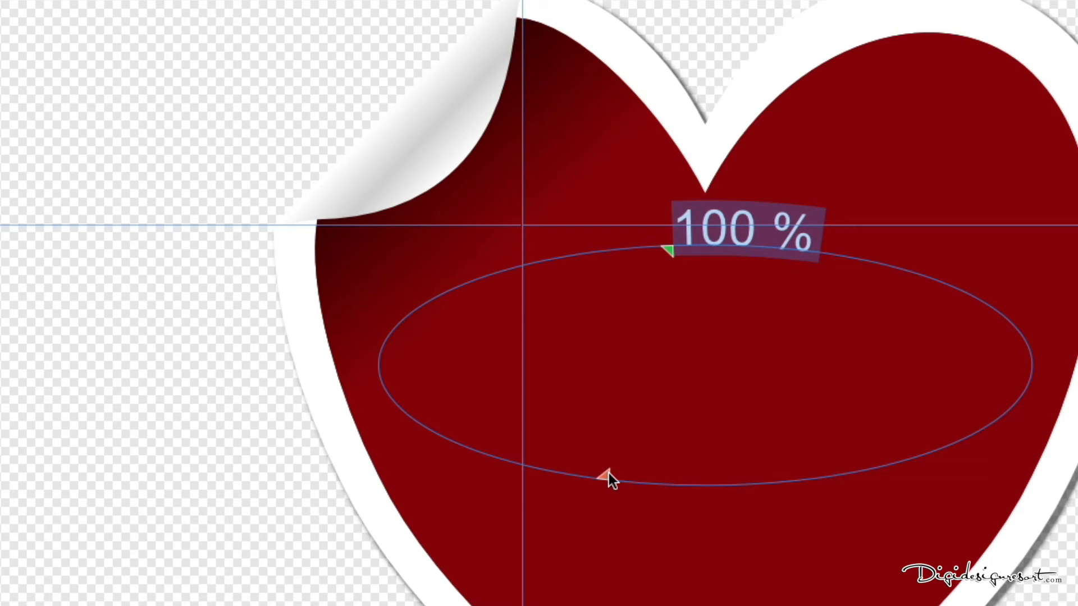
{"action": "left_click", "coordinate": [609, 473]}
{"action": "mouse_move", "coordinate": [668, 250]}
{"action": "left_mouse_down"}
{"action": "mouse_move", "coordinate": [638, 245]}
{"action": "mouse_move", "coordinate": [648, 249]}
{"action": "left_mouse_up"}
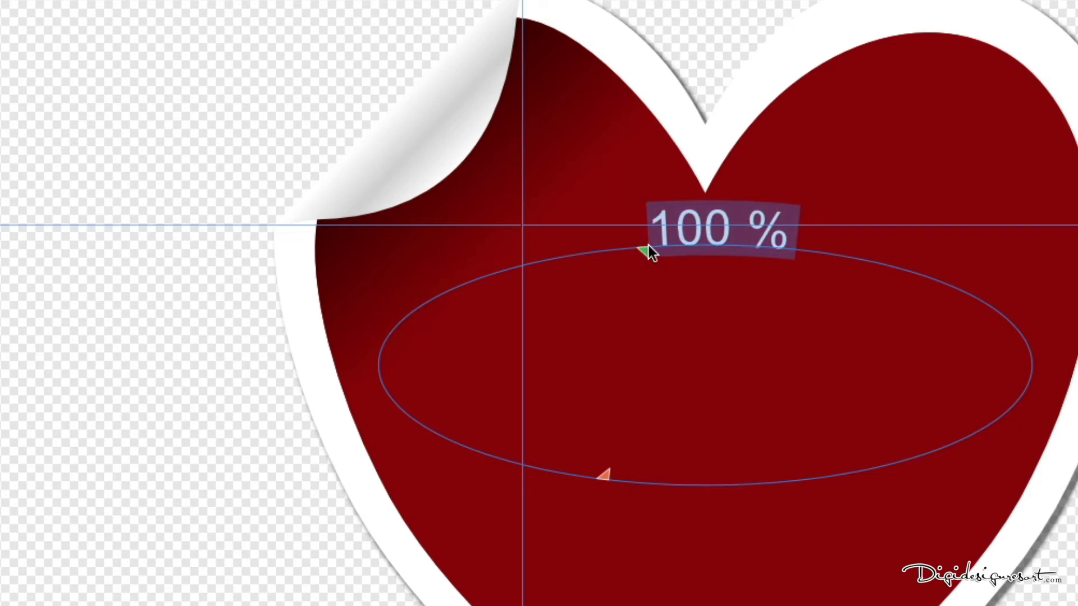
{"action": "left_click", "coordinate": [648, 246]}
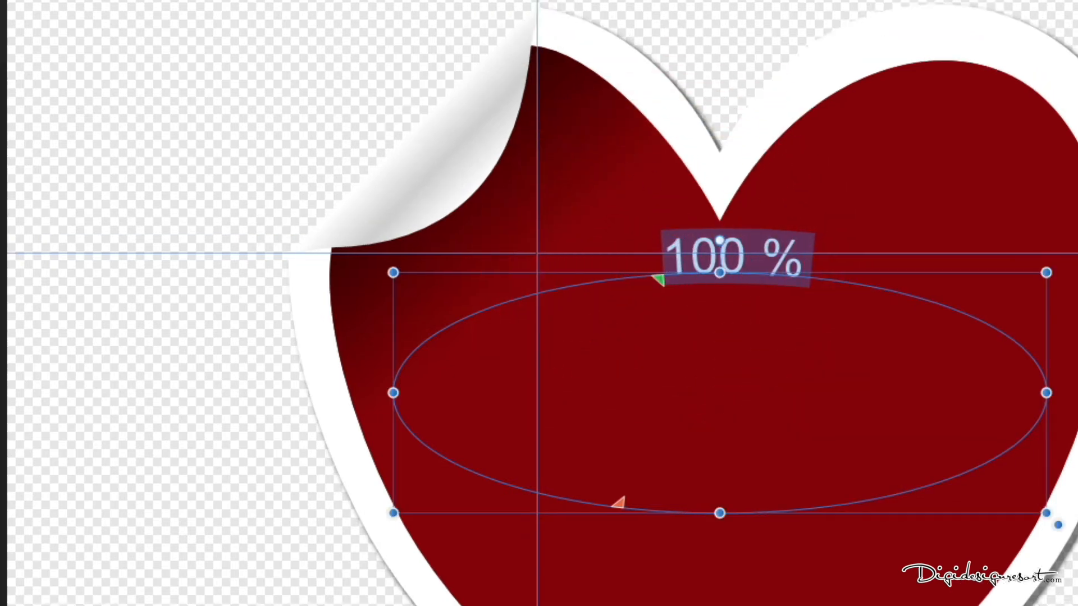
Step: Enlarge the "100 %" path text to 36 pt and shift its start point slightly left along the ellipse
{"action": "left_click", "coordinate": [272, 61]}
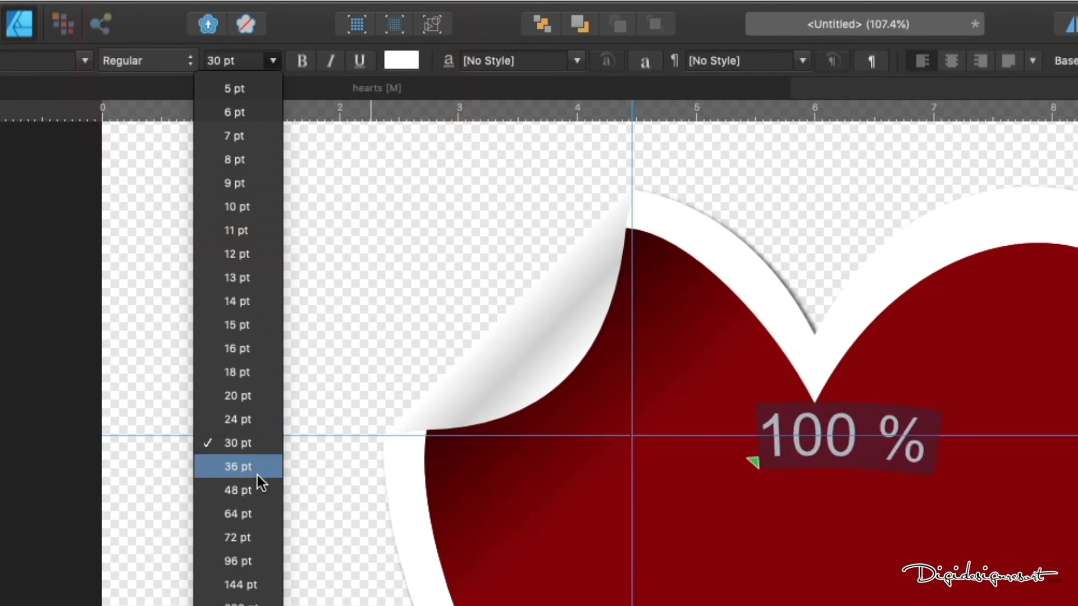
{"action": "left_click", "coordinate": [241, 470]}
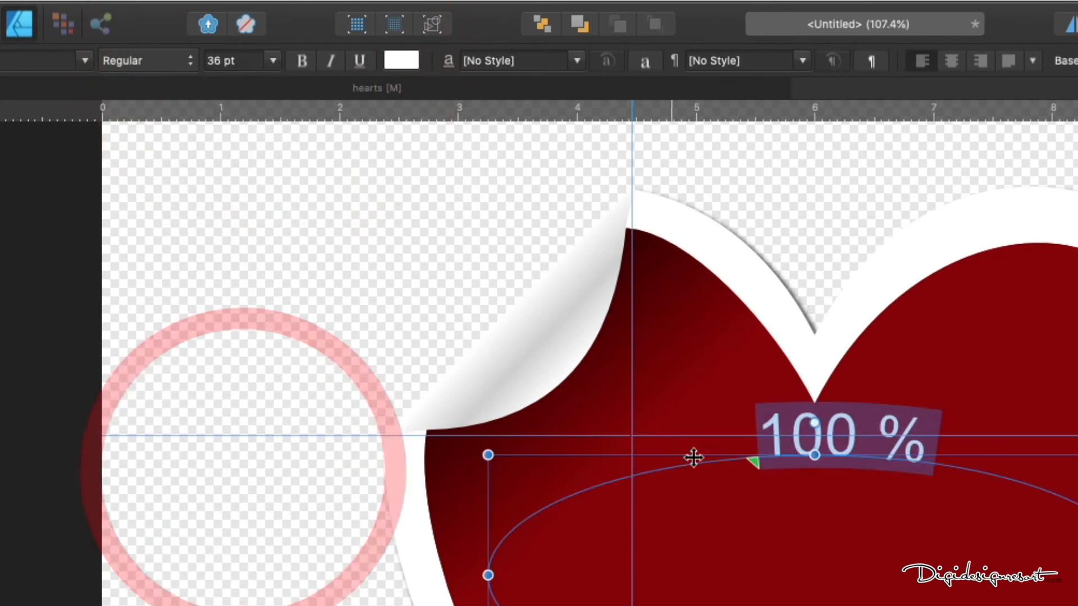
{"action": "mouse_move", "coordinate": [752, 463]}
{"action": "left_mouse_down"}
{"action": "mouse_move", "coordinate": [736, 459]}
{"action": "mouse_move", "coordinate": [745, 459]}
{"action": "left_mouse_up"}
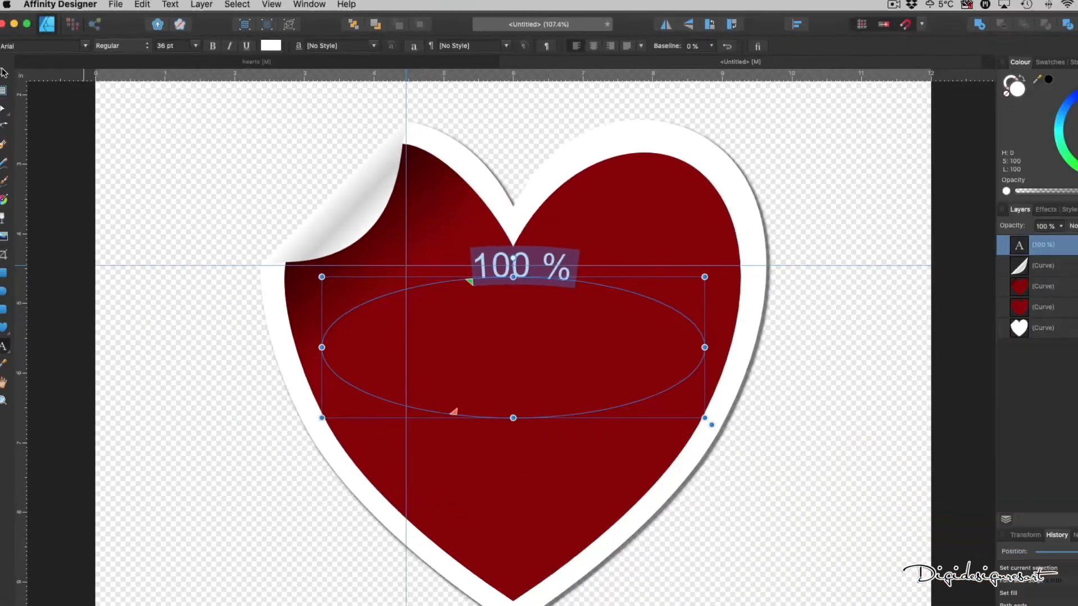
Step: Stretch the text's ellipse downward to about 3.3 in tall and deselect it
{"action": "left_click", "coordinate": [13, 67]}
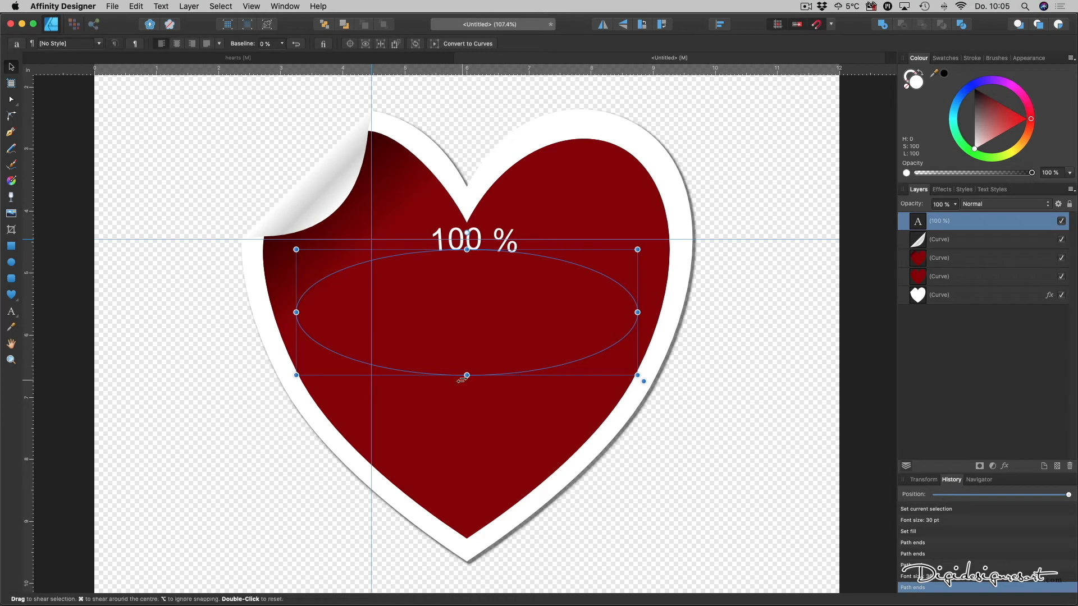
{"action": "left_click_drag", "start_coordinate": [467, 374], "coordinate": [465, 452]}
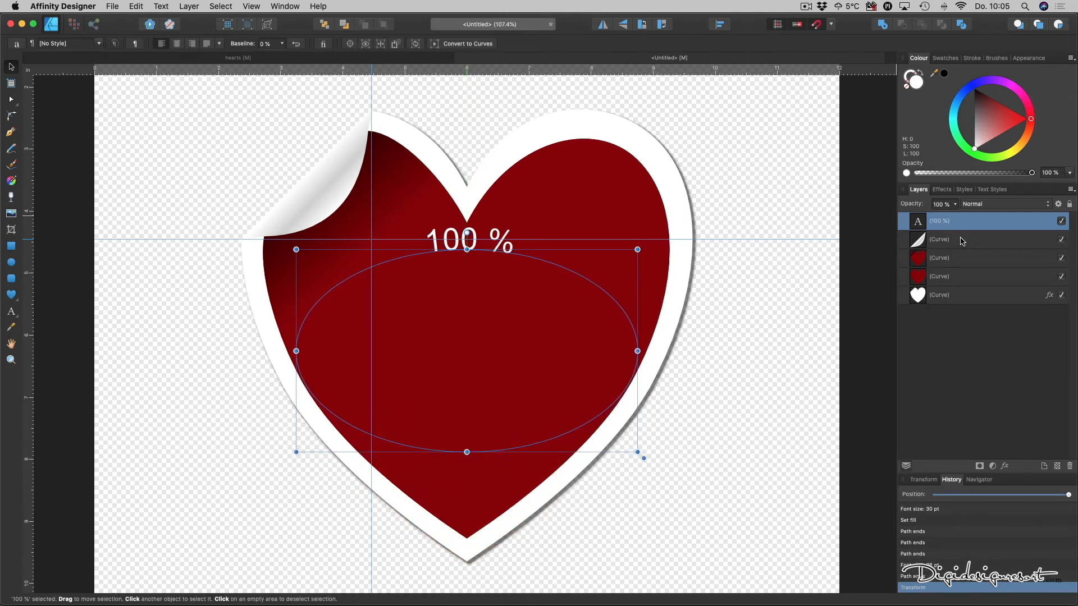
{"action": "left_click", "coordinate": [927, 334]}
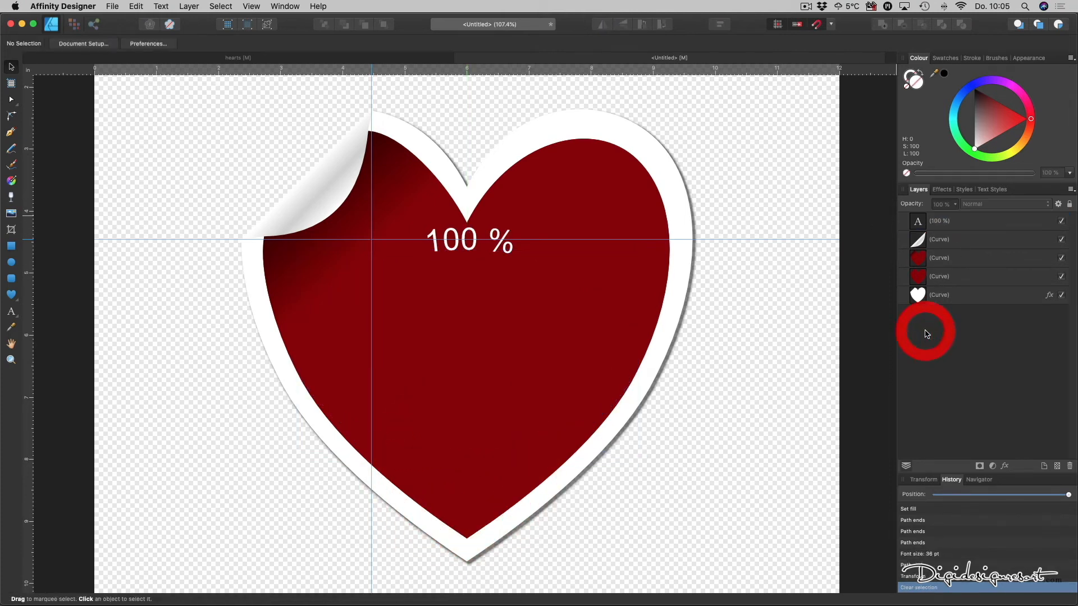
Step: Shift the start of the "100 %" text slightly right along the taller ellipse to centre it beneath the heart's notch, and deselect it
{"action": "left_click", "coordinate": [471, 244]}
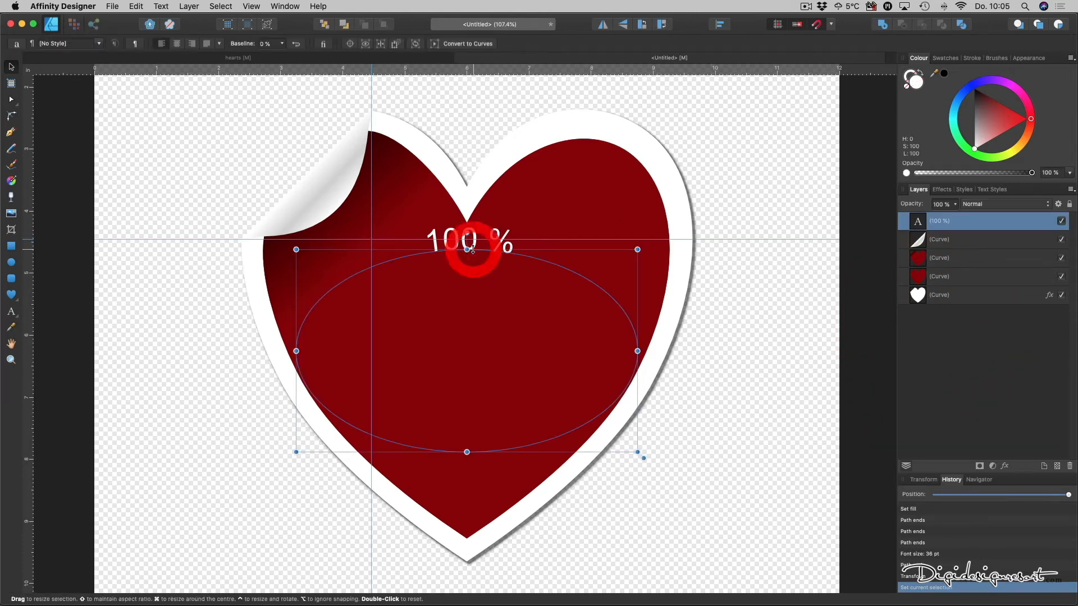
{"action": "double_click", "coordinate": [447, 237]}
{"action": "left_click_drag", "start_coordinate": [423, 257], "coordinate": [437, 260]}
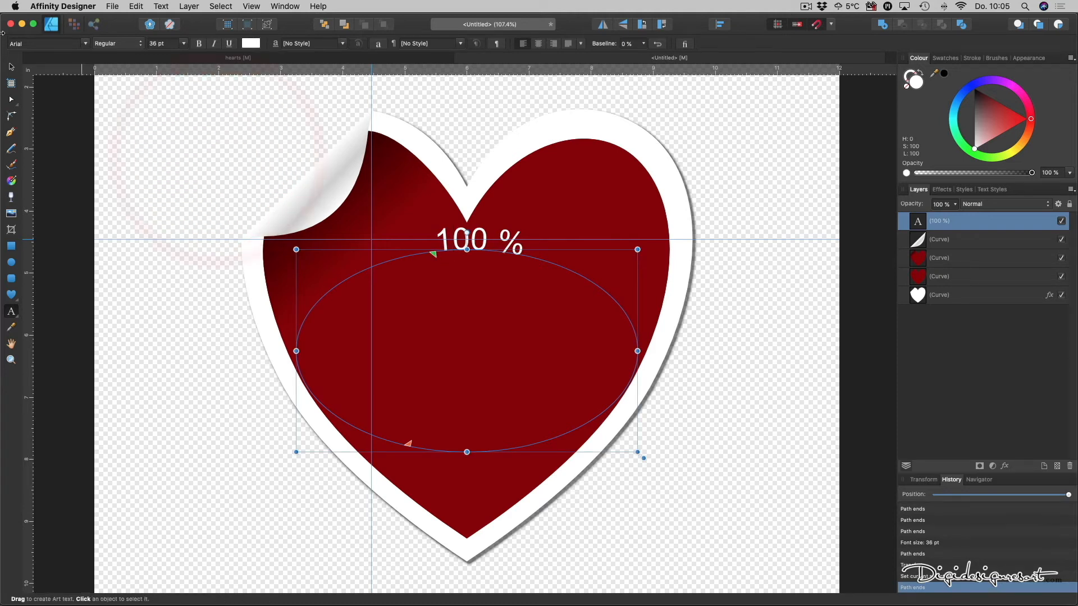
{"action": "left_click", "coordinate": [11, 68]}
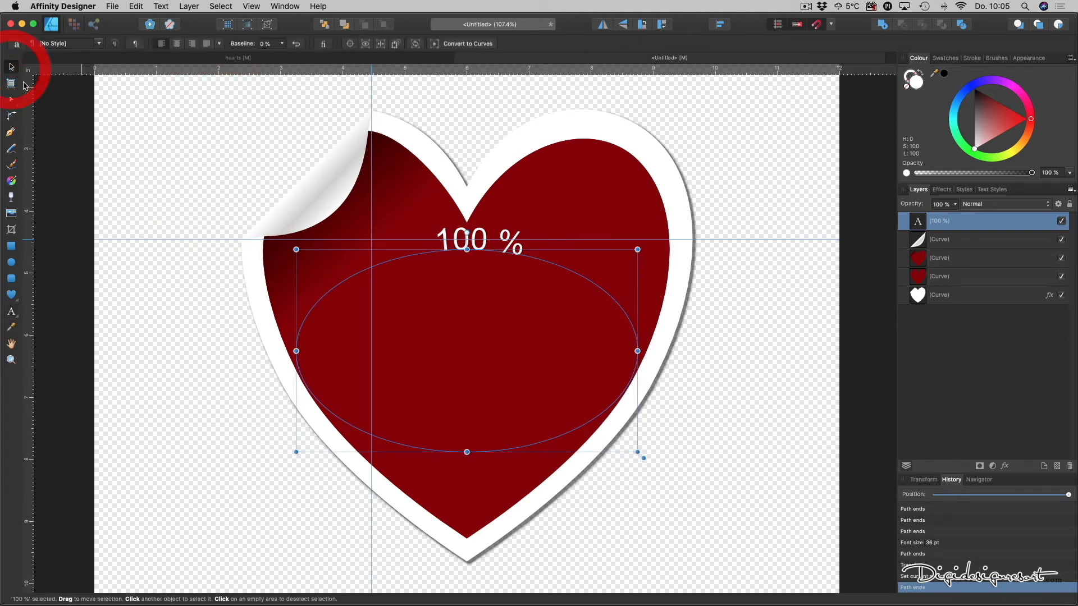
{"action": "left_click", "coordinate": [161, 276]}
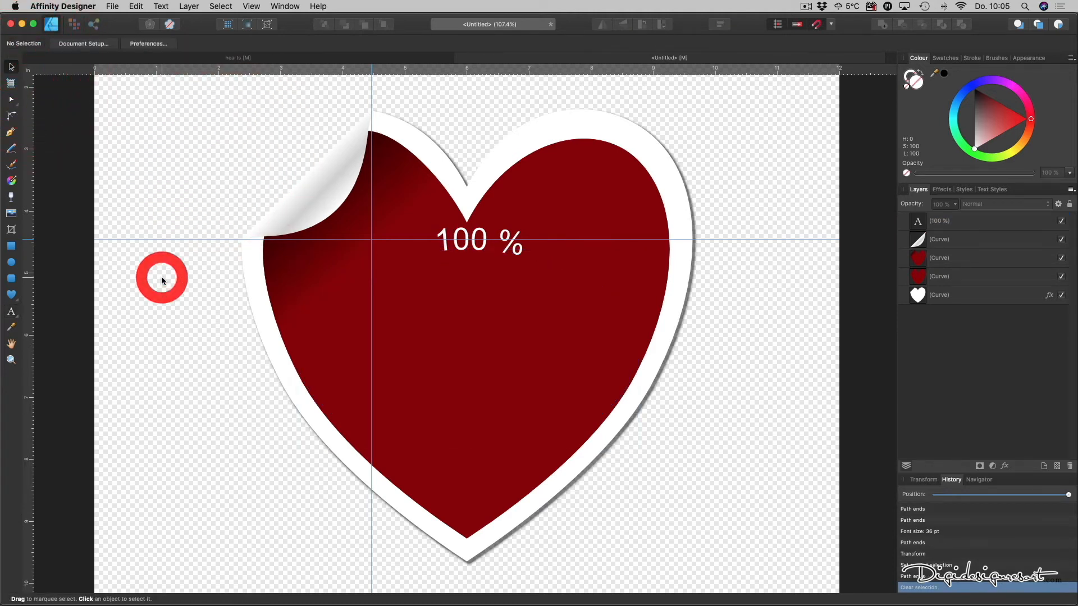
Step: Move the curved "100 %" text down about 0.3 in, keep it horizontally centred in the heart, and deselect it
{"action": "left_click", "coordinate": [466, 247]}
{"action": "left_click", "coordinate": [465, 254]}
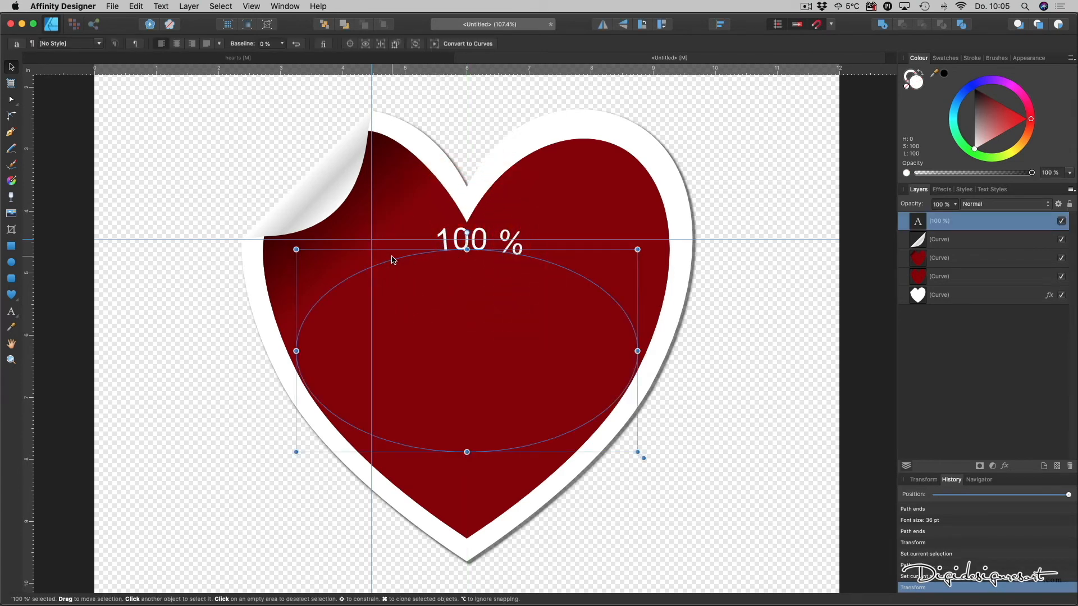
{"action": "left_click_drag", "start_coordinate": [405, 259], "coordinate": [401, 284]}
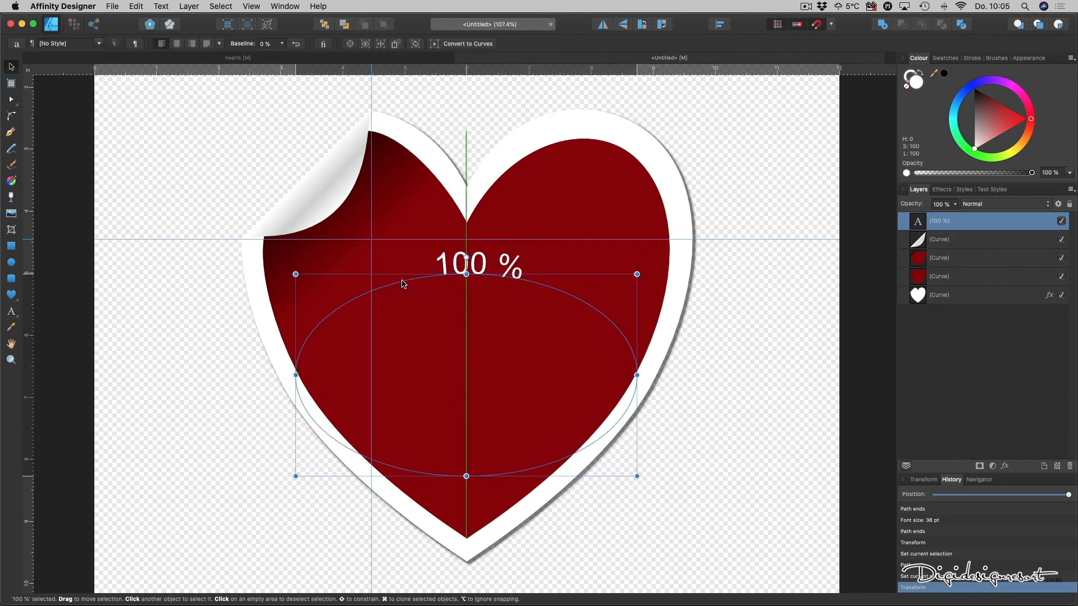
{"action": "left_click_drag", "start_coordinate": [402, 283], "coordinate": [402, 279]}
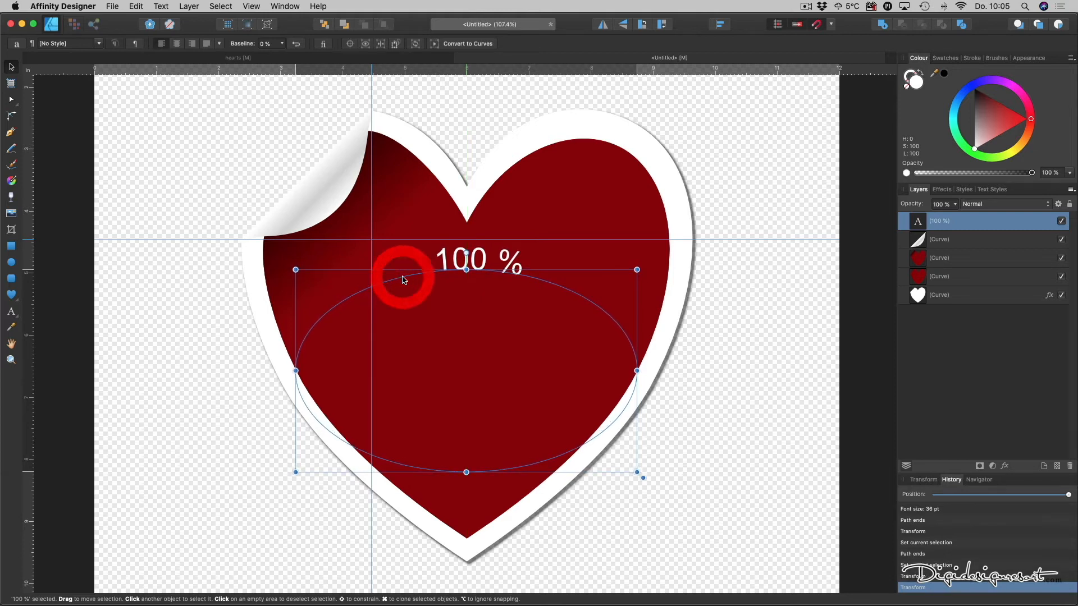
{"action": "left_click", "coordinate": [183, 164]}
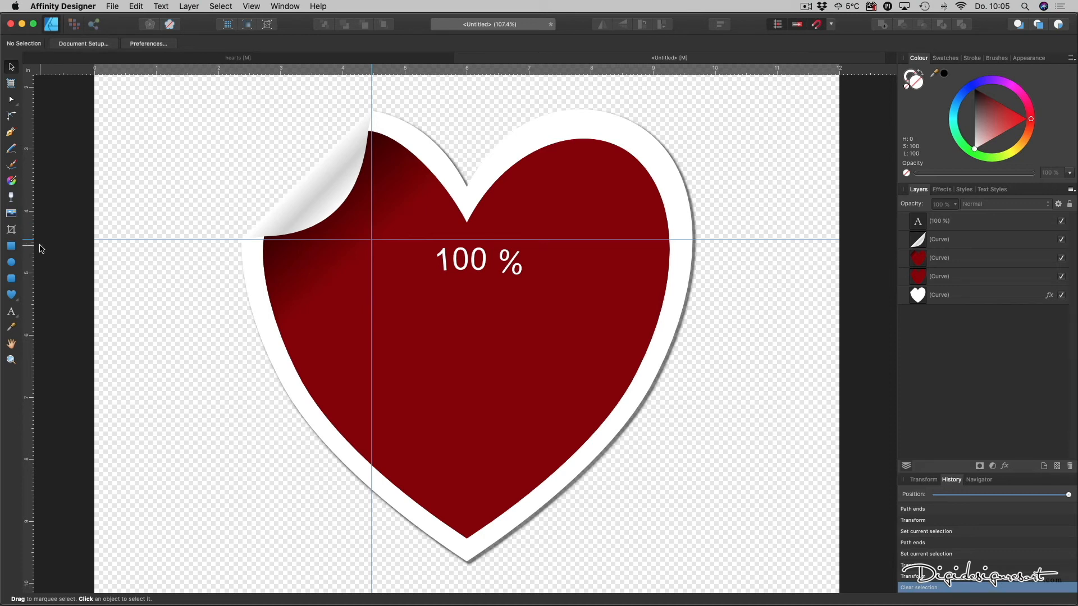
{"action": "left_click", "coordinate": [11, 314]}
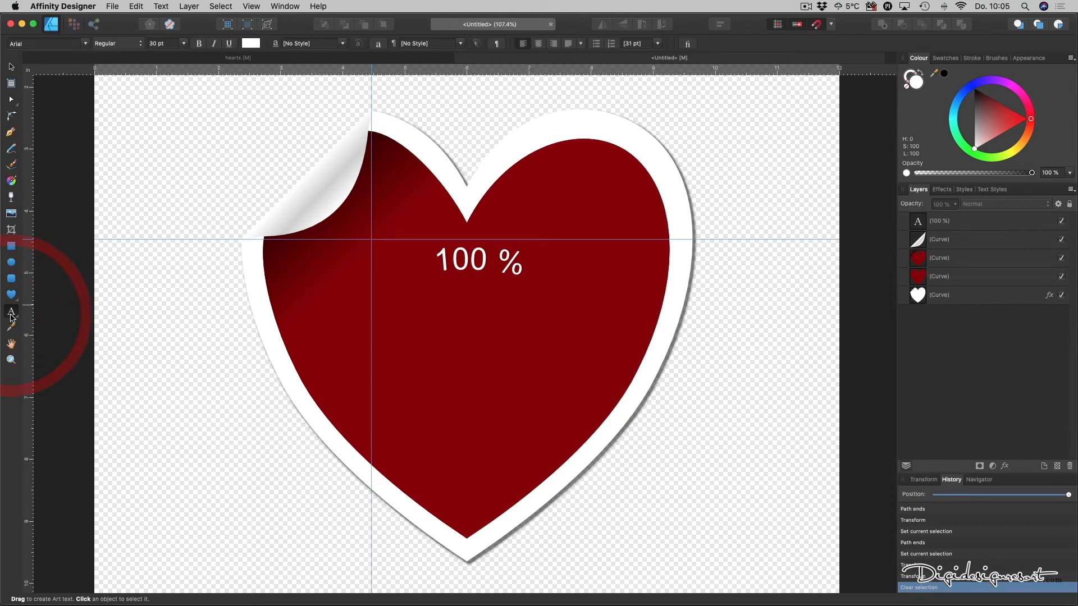
{"action": "left_click", "coordinate": [403, 458]}
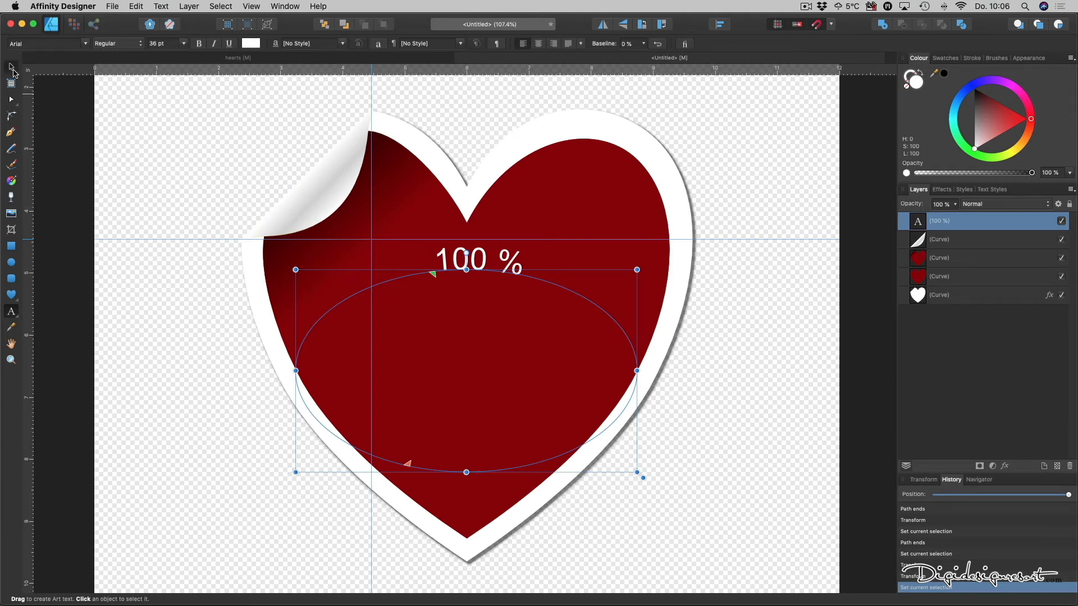
{"action": "left_click", "coordinate": [12, 68]}
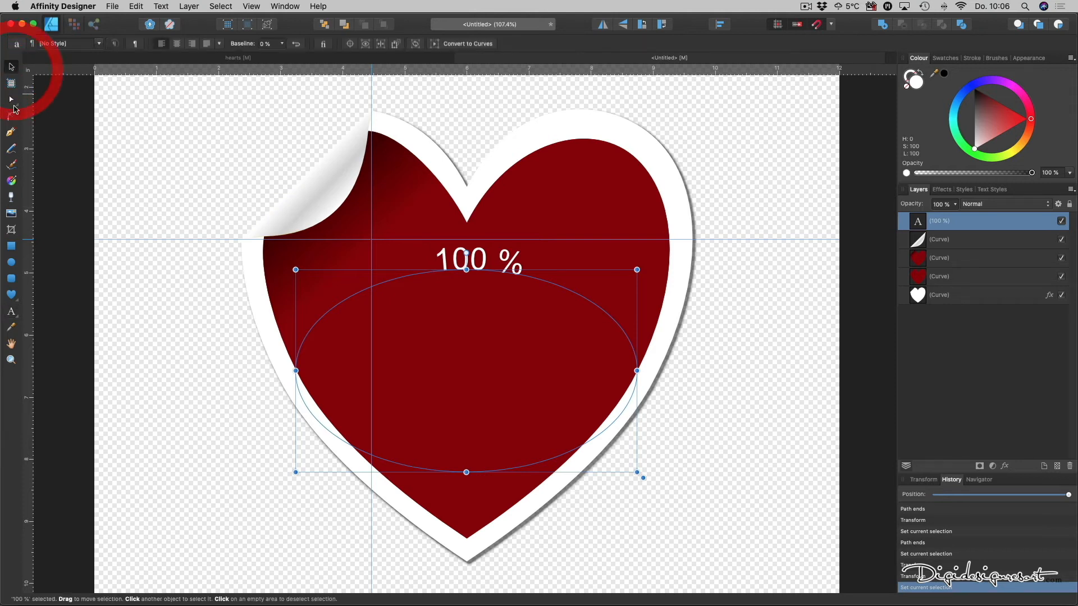
Step: Add the artistic text "Love is ..." on the empty page area beside the heart's folded corner
{"action": "left_click", "coordinate": [11, 313]}
{"action": "left_click", "coordinate": [138, 152]}
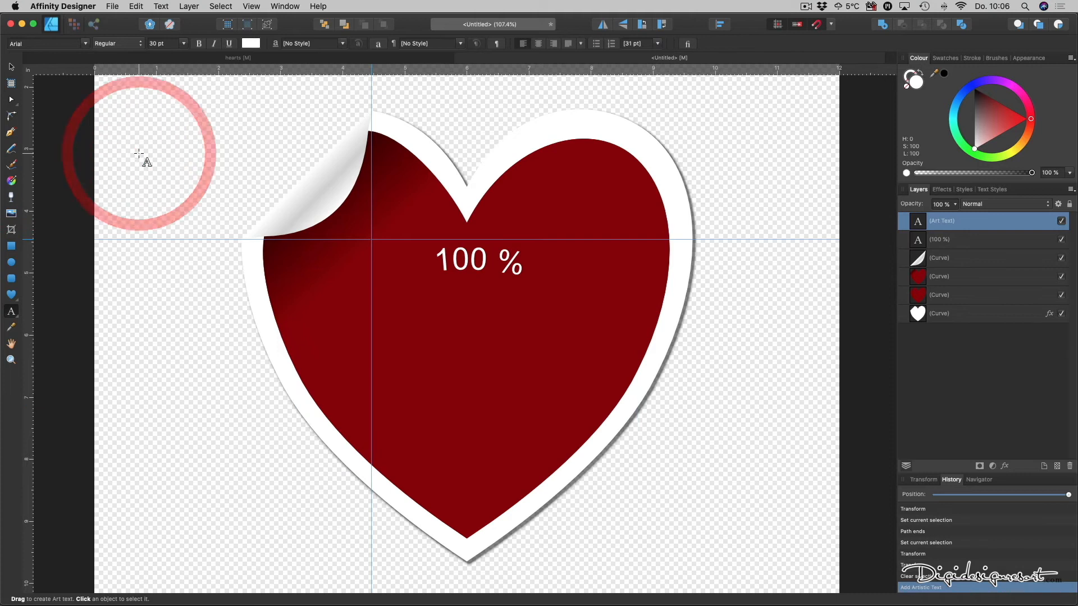
{"action": "type", "text": "Lo"}
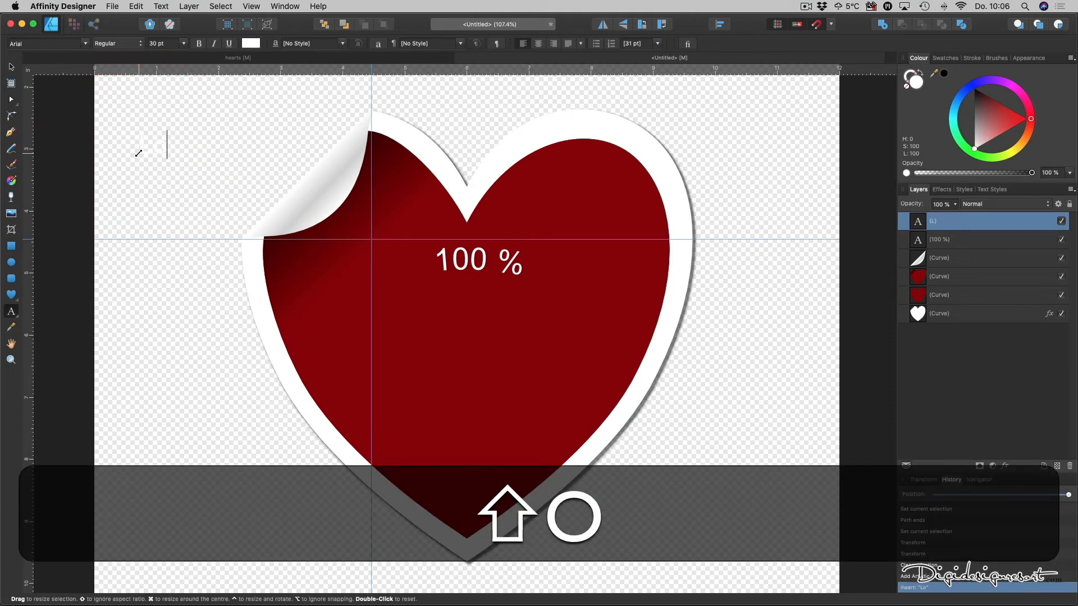
{"action": "type", "text": "ve is"}
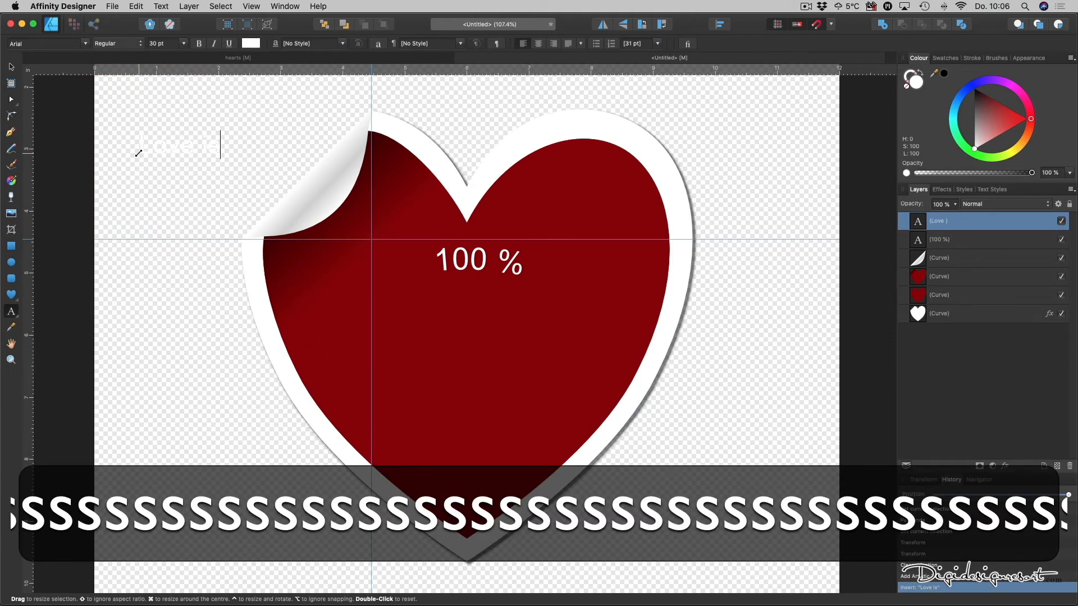
{"action": "type", "text": " ..."}
{"action": "key", "text": "Escape"}
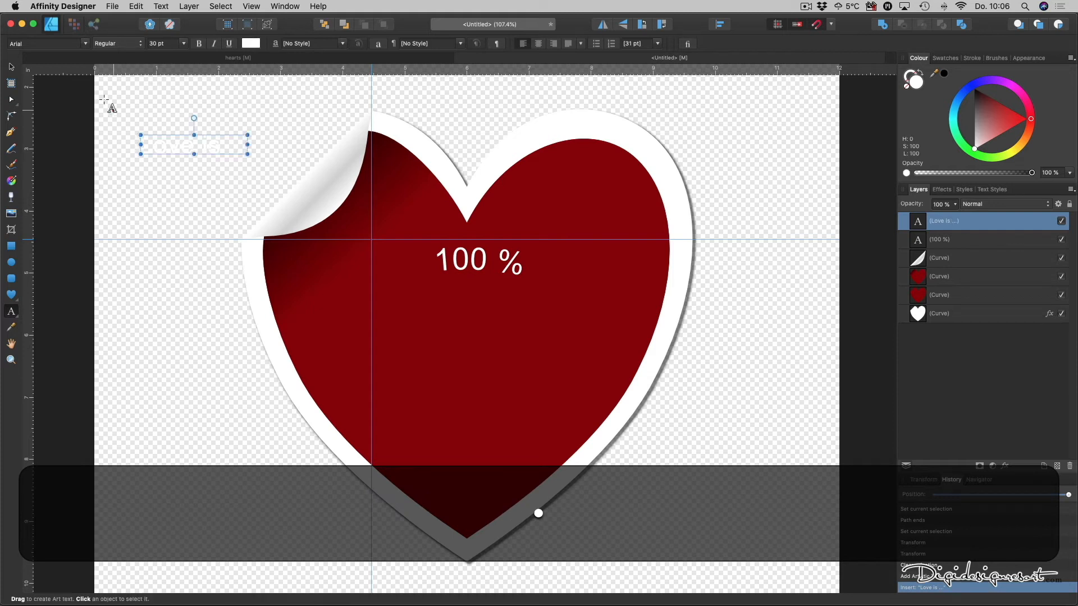
Step: Move the "Love is ..." text onto the middle of the red heart and set its size to 72 pt
{"action": "left_click", "coordinate": [11, 67]}
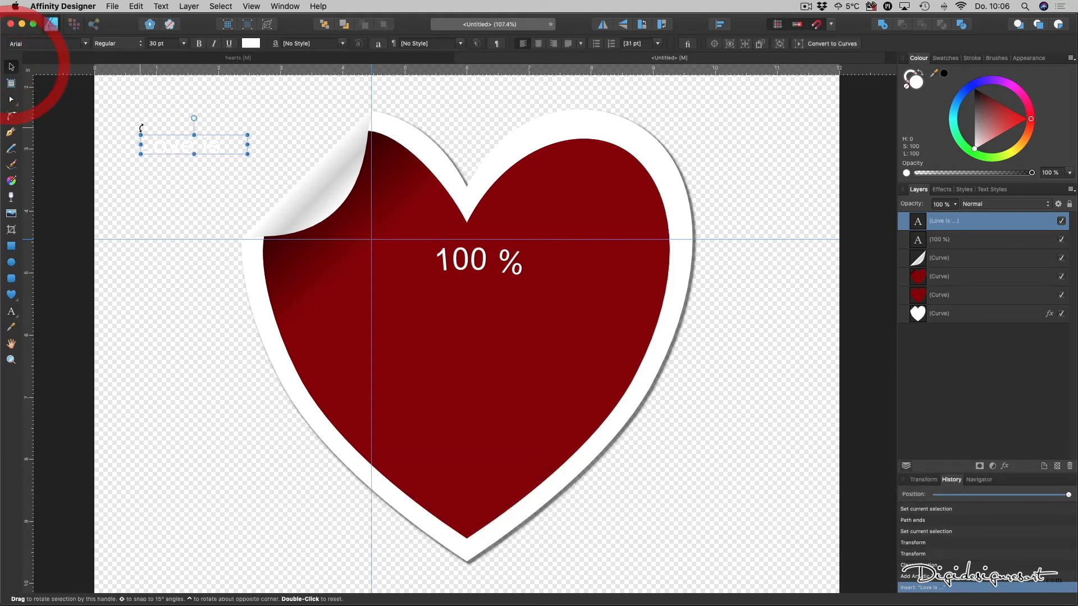
{"action": "left_click_drag", "start_coordinate": [179, 146], "coordinate": [429, 388]}
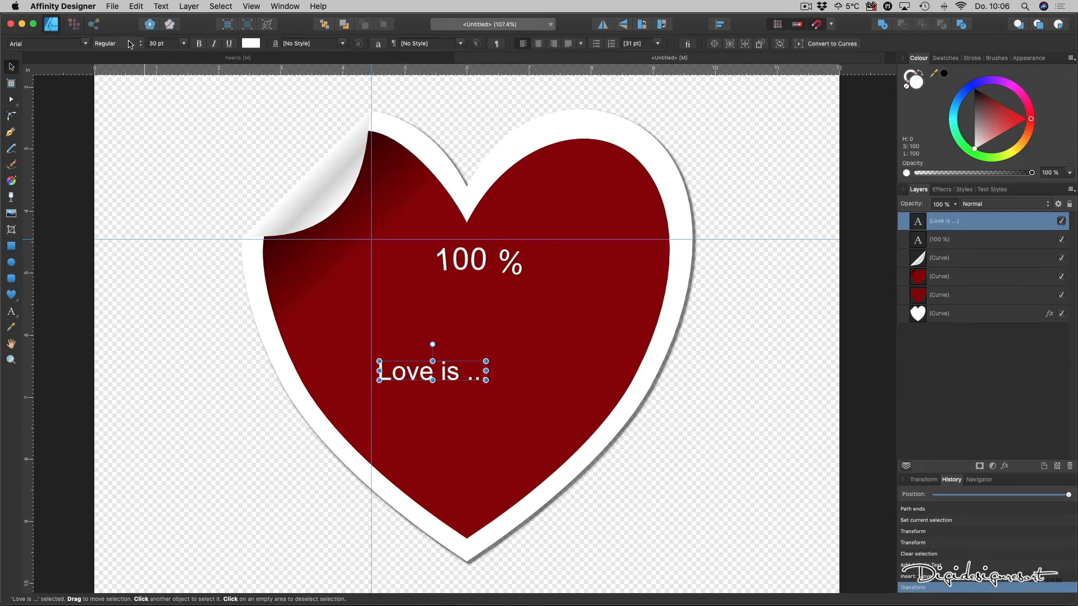
{"action": "left_click", "coordinate": [182, 44]}
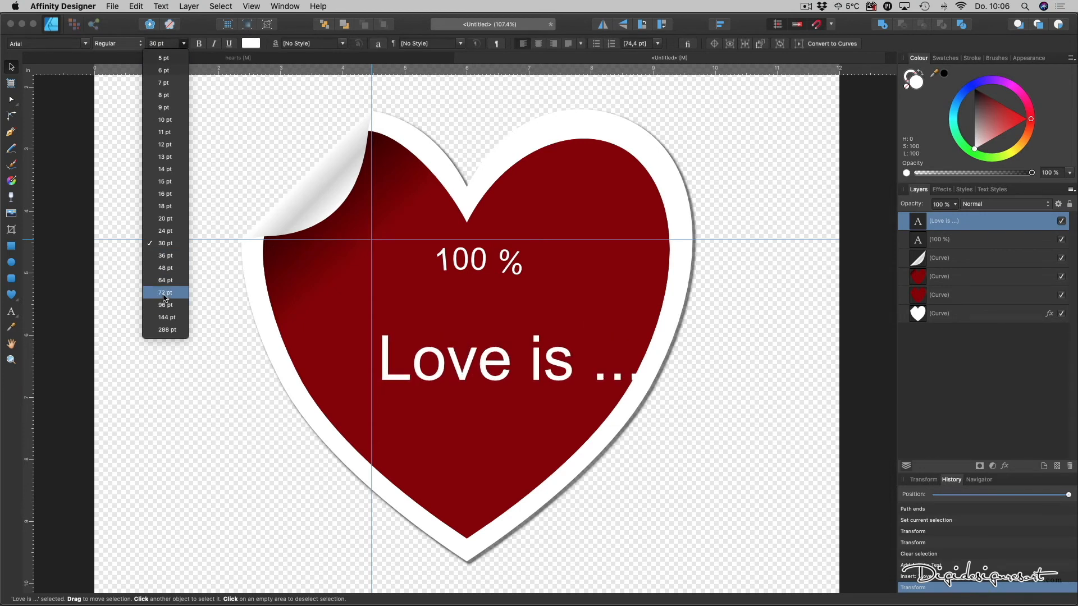
{"action": "left_click", "coordinate": [164, 293]}
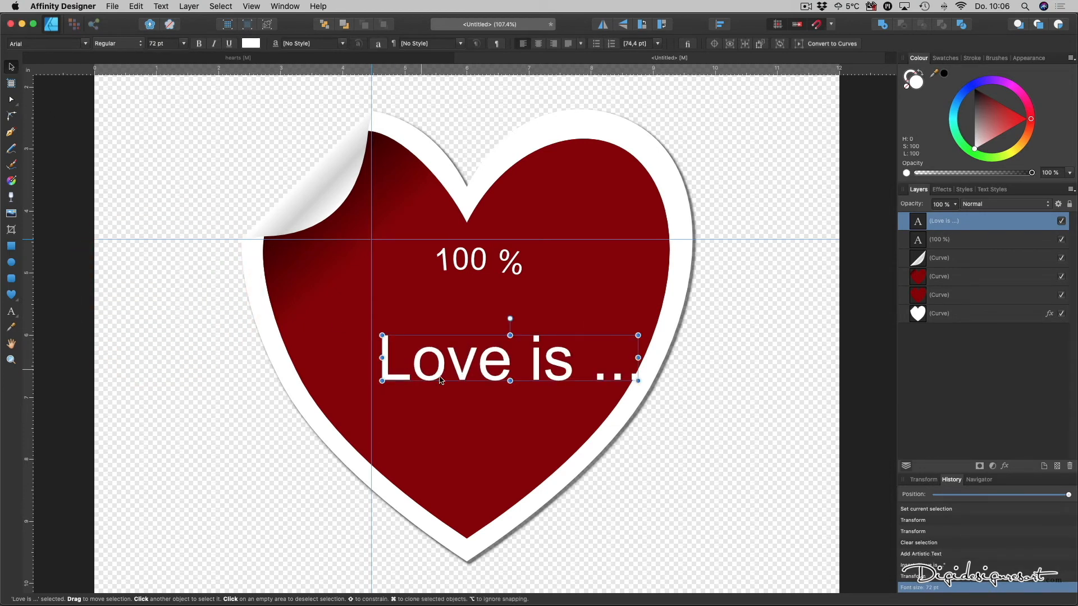
{"action": "left_click_drag", "start_coordinate": [469, 365], "coordinate": [435, 353]}
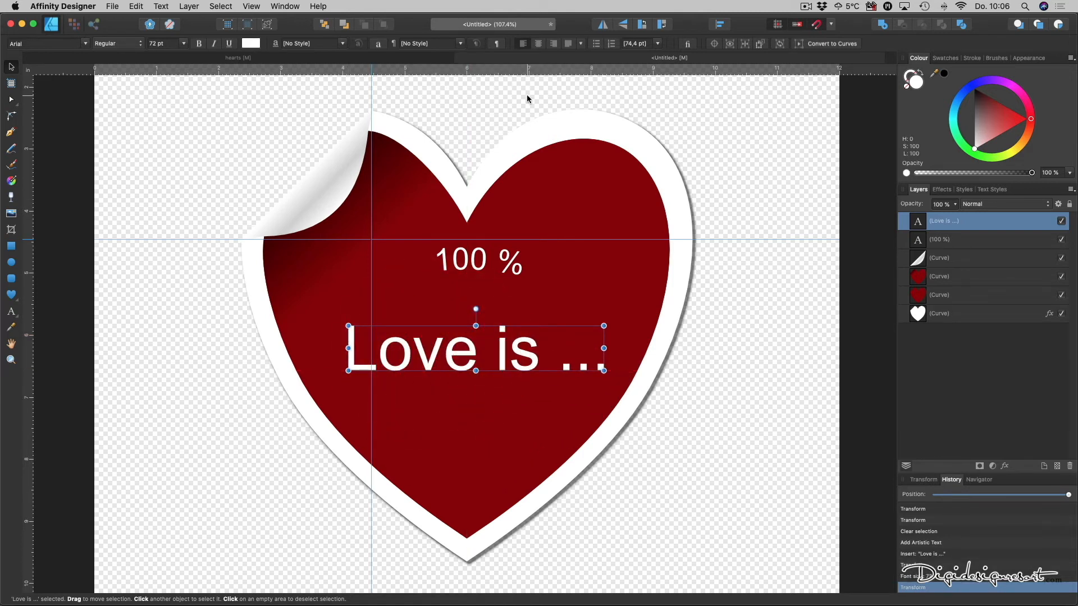
Step: Set the "Love is ..." text in the Impact font and centre it horizontally in the heart, below the "100 %" text
{"action": "left_click", "coordinate": [65, 44]}
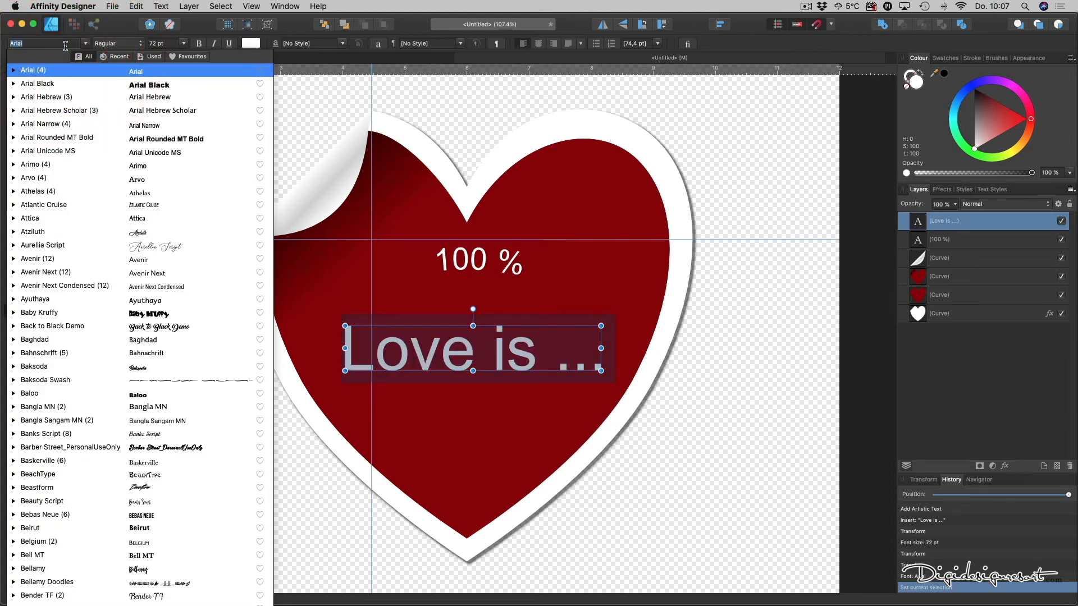
{"action": "type", "text": "imp"}
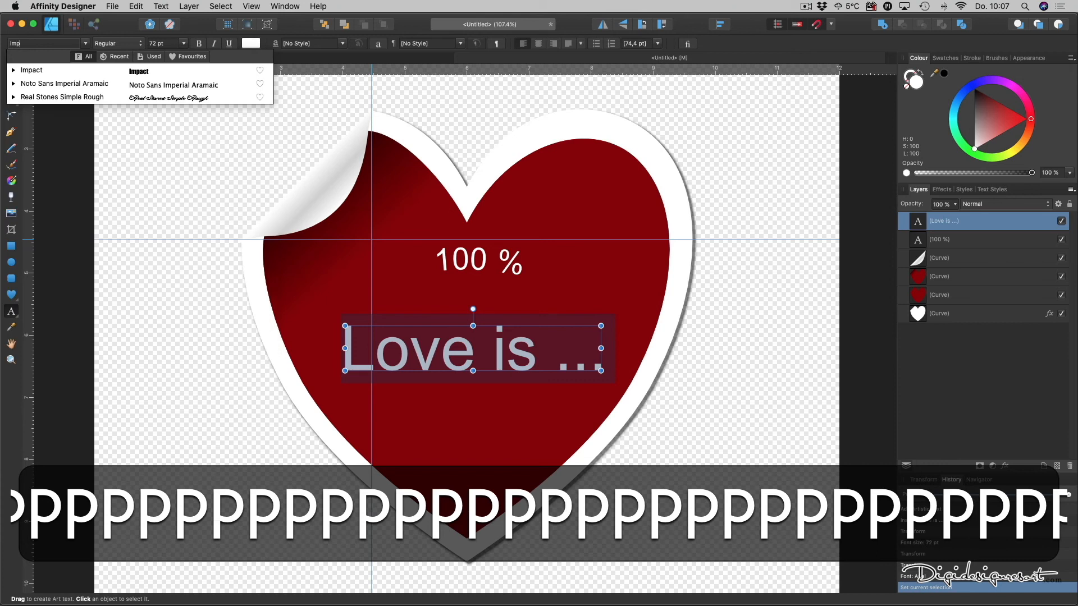
{"action": "left_click", "coordinate": [135, 75]}
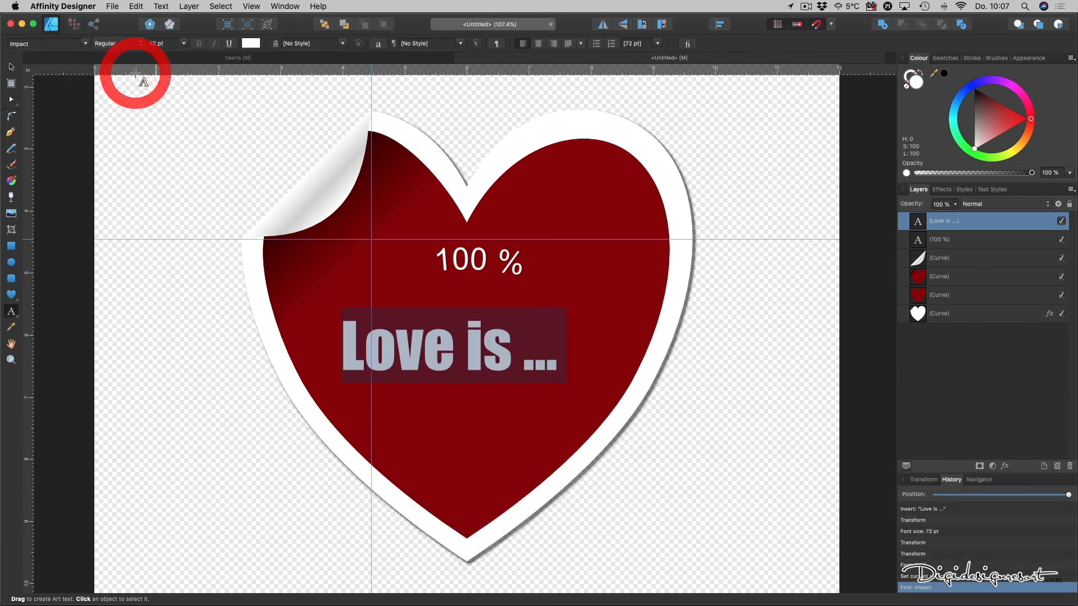
{"action": "left_click", "coordinate": [11, 67]}
{"action": "mouse_move", "coordinate": [449, 352]}
{"action": "left_mouse_down"}
{"action": "mouse_move", "coordinate": [471, 350]}
{"action": "mouse_move", "coordinate": [459, 349]}
{"action": "mouse_move", "coordinate": [463, 360]}
{"action": "left_mouse_up"}
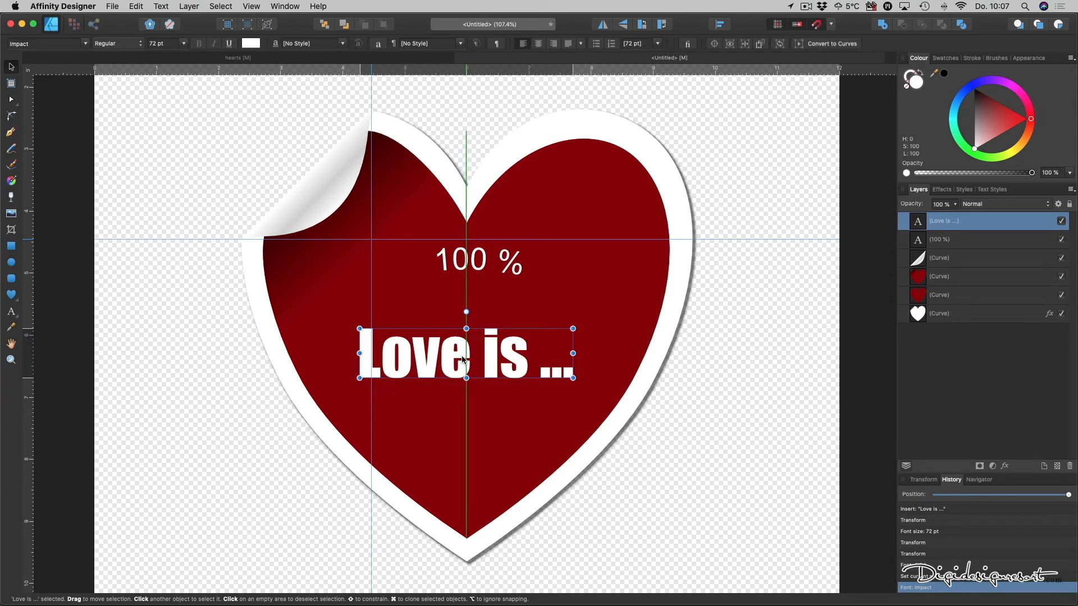
Step: Deselect the "Love is ..." text and show the Stock panel, keeping Pixabay as the image source
{"action": "left_click_drag", "start_coordinate": [464, 360], "coordinate": [464, 360]}
{"action": "left_click", "coordinate": [171, 293]}
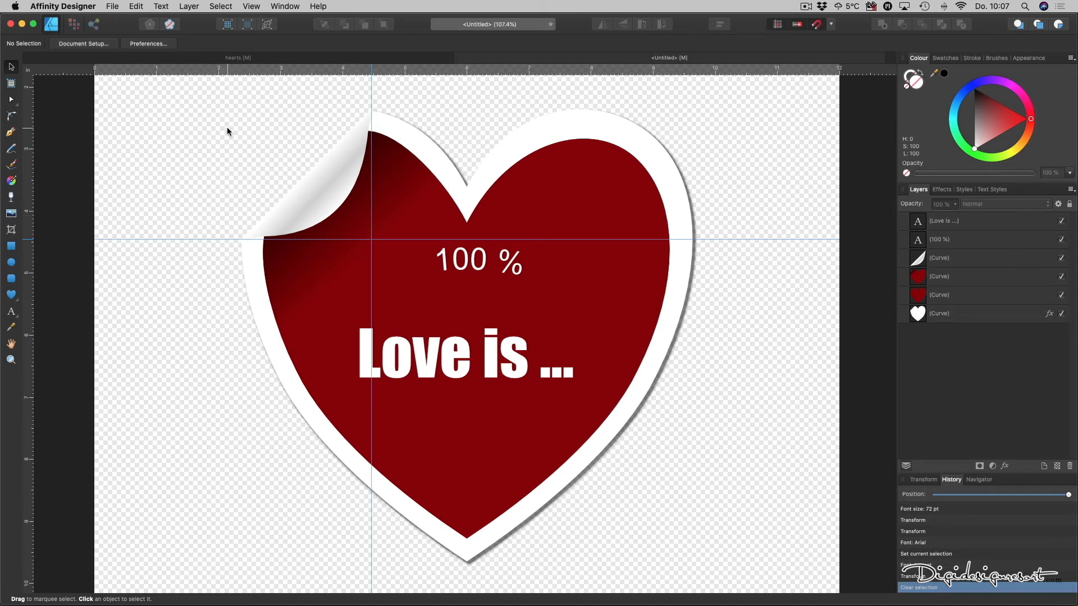
{"action": "left_click", "coordinate": [251, 6]}
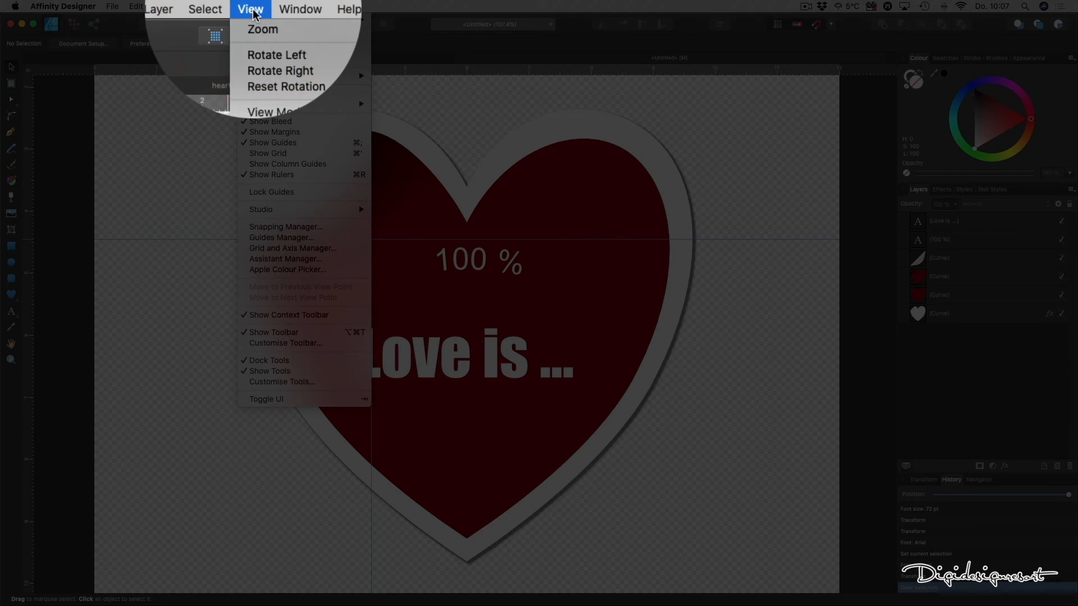
{"action": "mouse_move", "coordinate": [305, 210]}
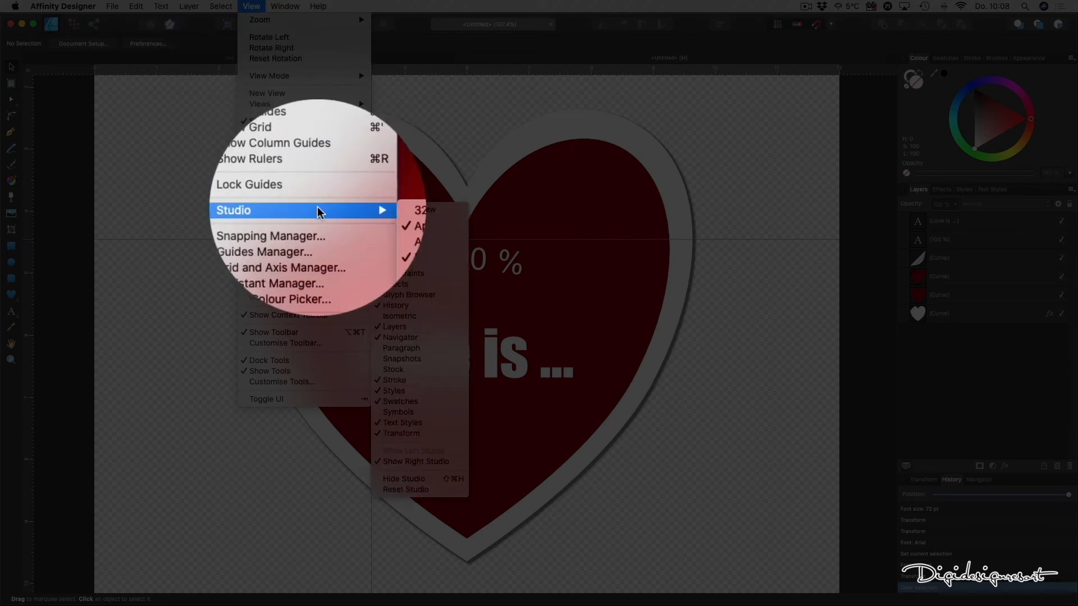
{"action": "left_click", "coordinate": [426, 366]}
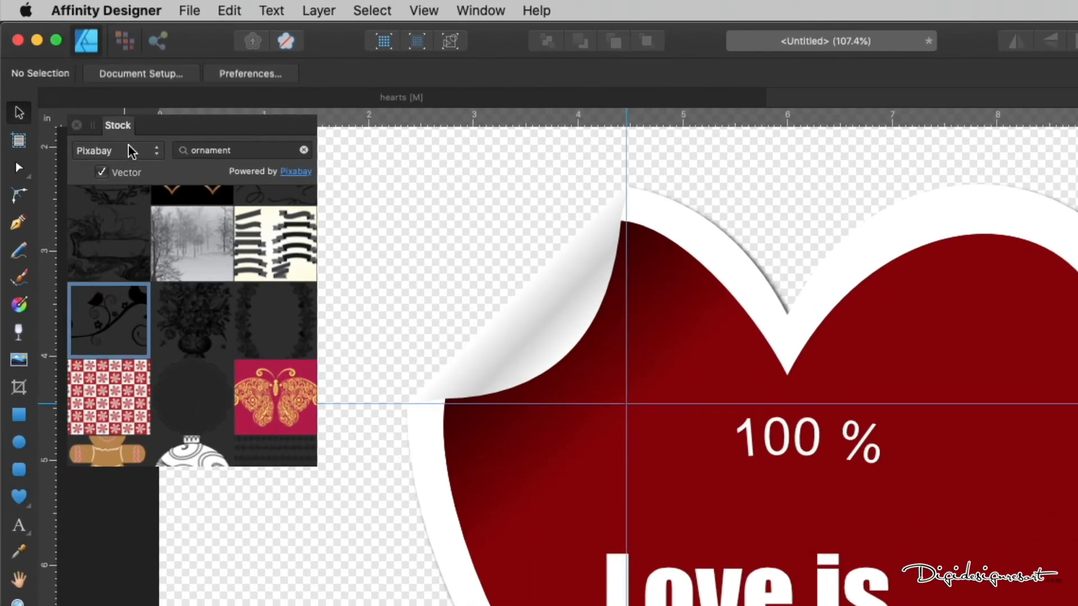
{"action": "left_click", "coordinate": [137, 151]}
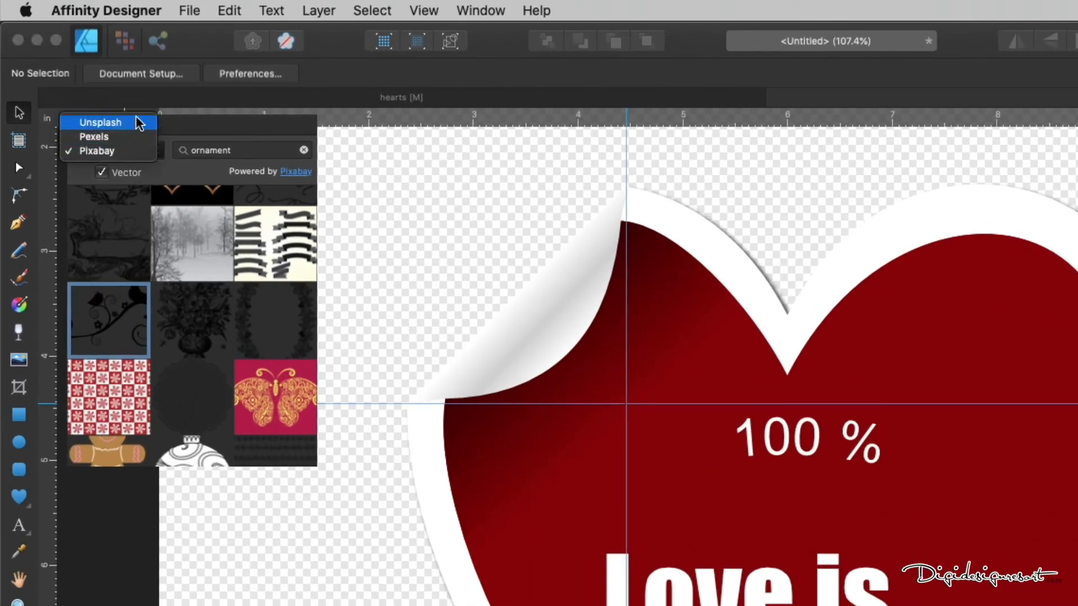
{"action": "left_click", "coordinate": [212, 123]}
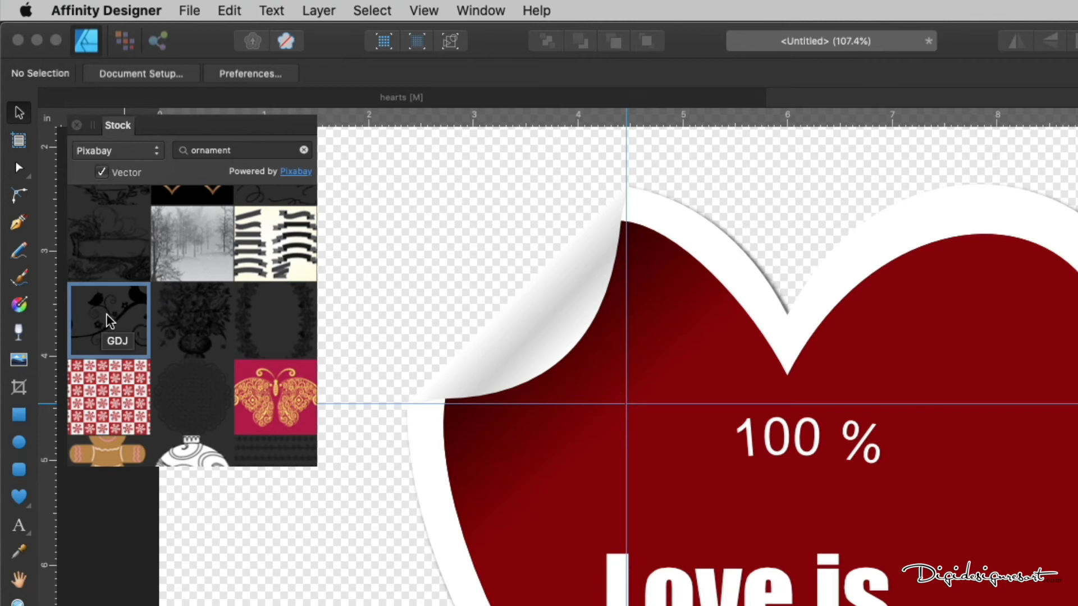
Step: Place the Pixabay vector ornament of two birds on a flowering branch over the heart and shrink it to roughly the heart's width
{"action": "left_click_drag", "start_coordinate": [106, 313], "coordinate": [760, 605]}
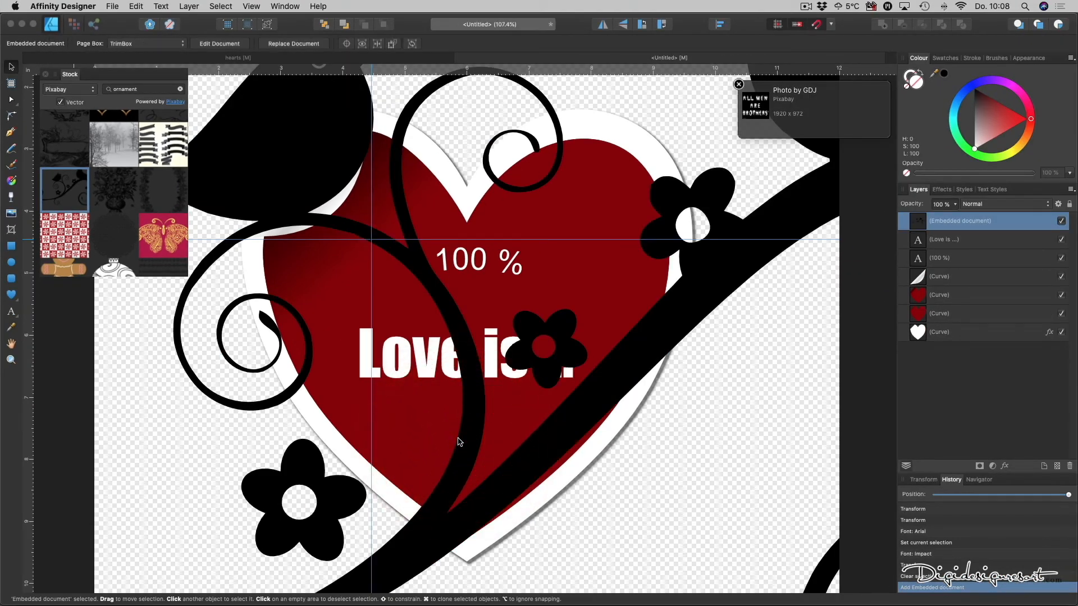
{"action": "scroll", "coordinate": [438, 364], "scroll_direction": "down", "scroll_amount": 6}
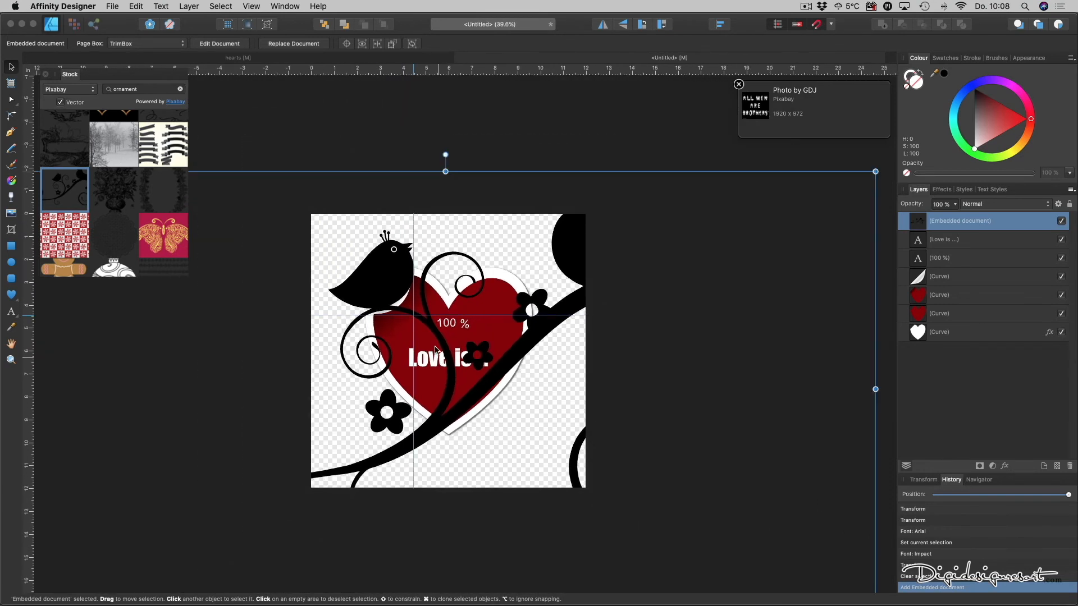
{"action": "left_click_drag", "start_coordinate": [874, 172], "coordinate": [442, 373]}
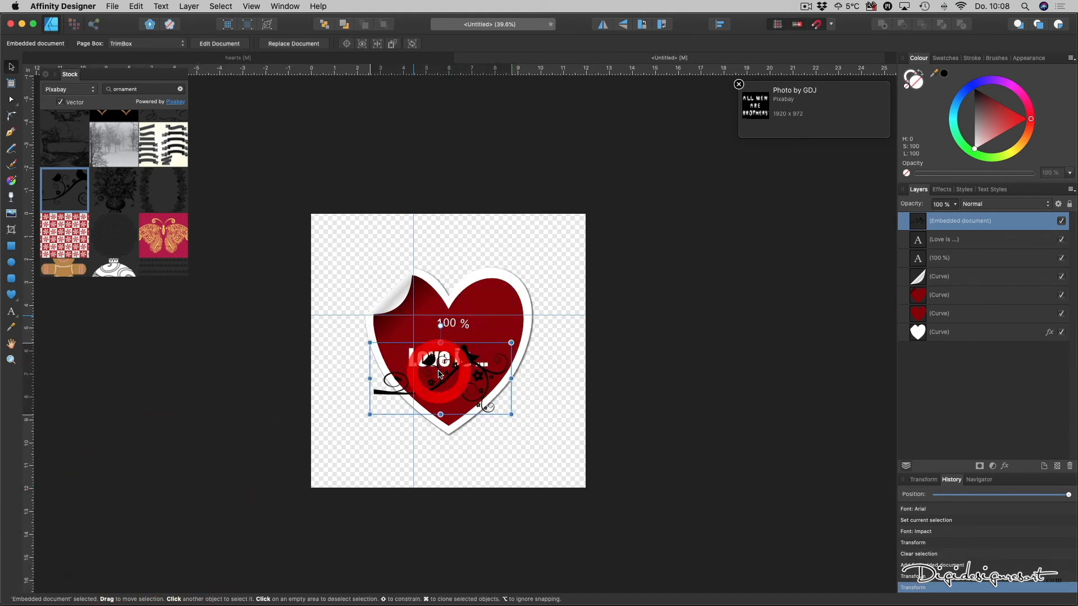
{"action": "scroll", "coordinate": [443, 373], "scroll_direction": "up", "scroll_amount": 5}
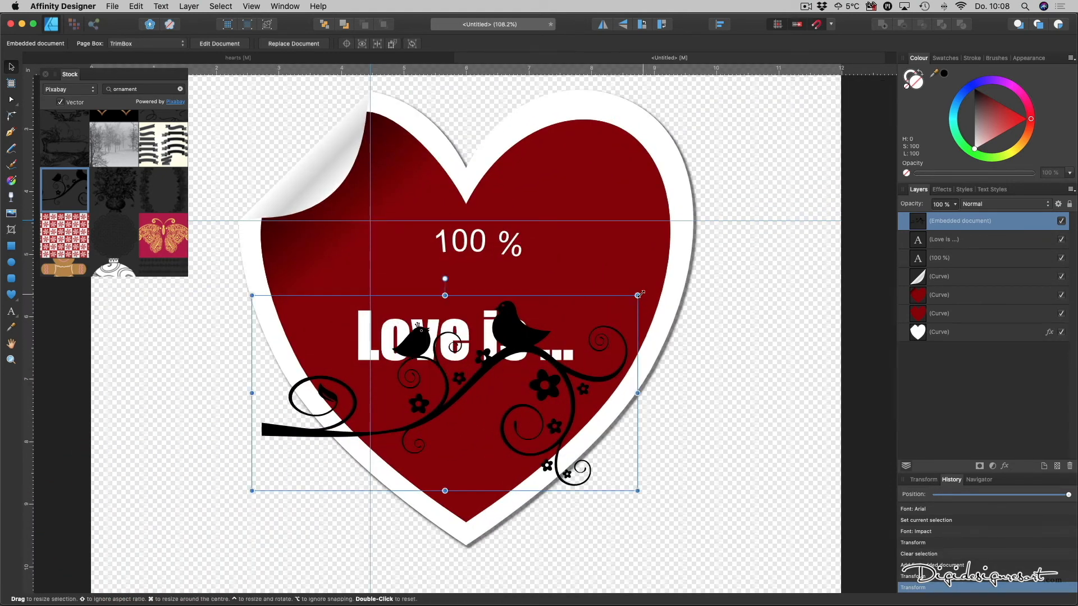
Step: Scale the branch ornament down to about 2.5 in wide and centre it horizontally in the heart, just below "Love is ..."
{"action": "left_click_drag", "start_coordinate": [639, 294], "coordinate": [461, 385]}
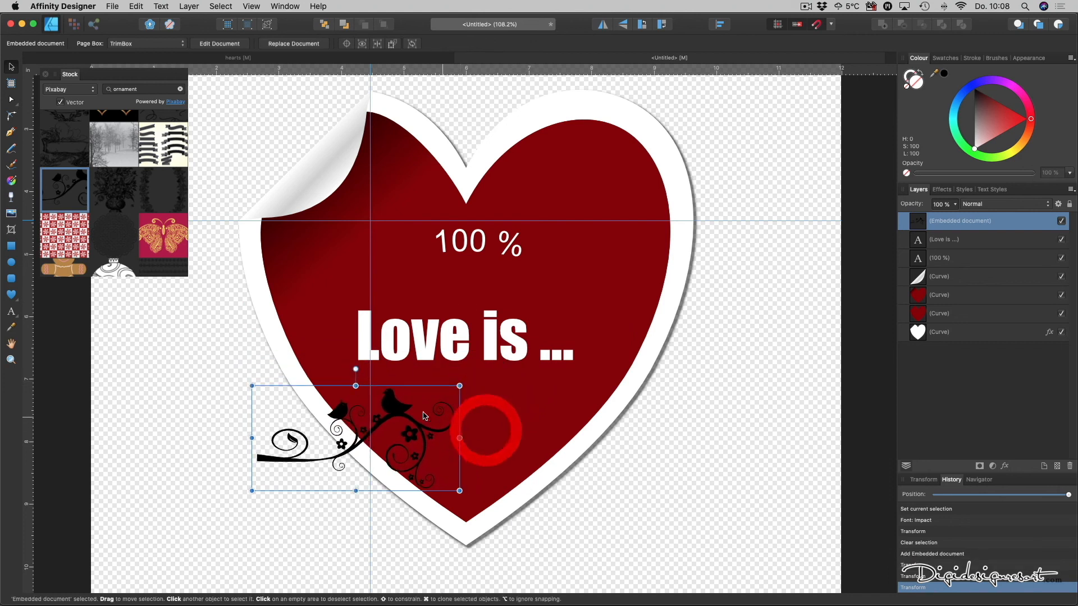
{"action": "left_click_drag", "start_coordinate": [391, 411], "coordinate": [508, 395]}
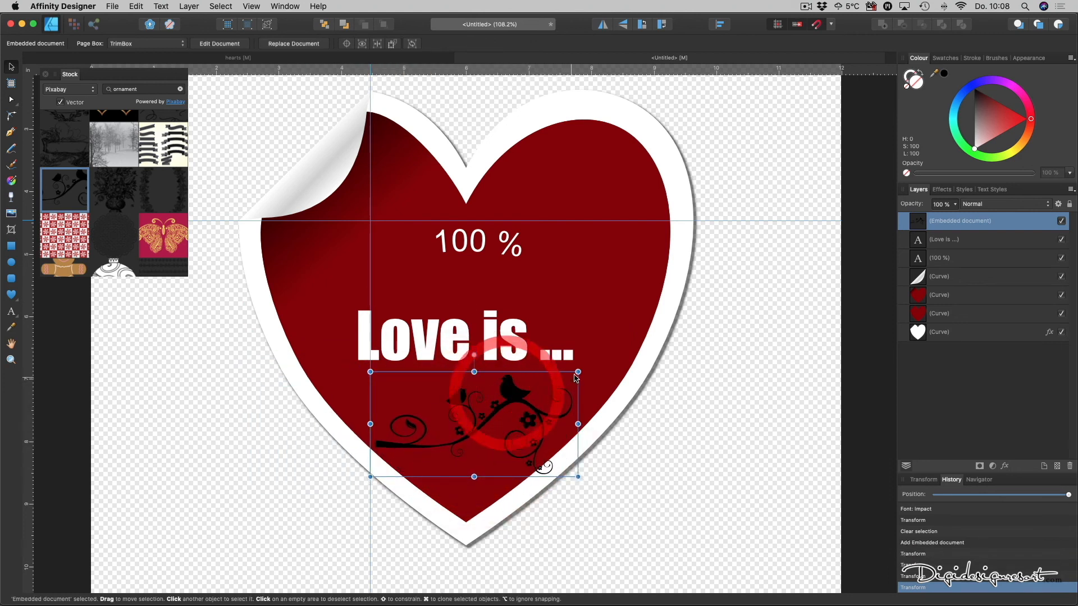
{"action": "left_click_drag", "start_coordinate": [578, 371], "coordinate": [530, 402]}
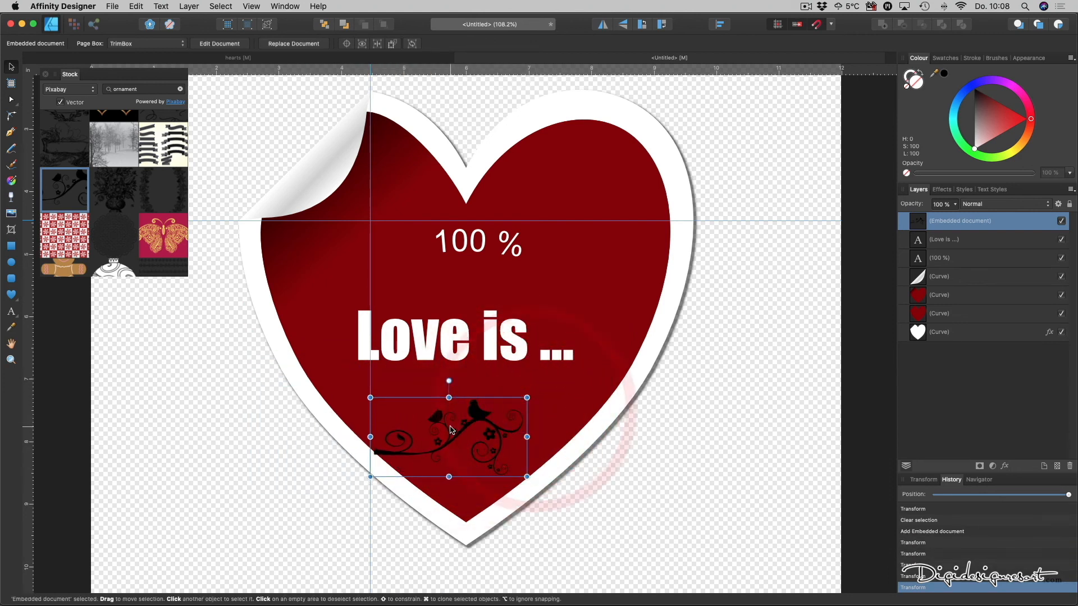
{"action": "scroll", "coordinate": [452, 429], "scroll_direction": "down", "scroll_amount": 1}
{"action": "left_click_drag", "start_coordinate": [470, 418], "coordinate": [489, 399]}
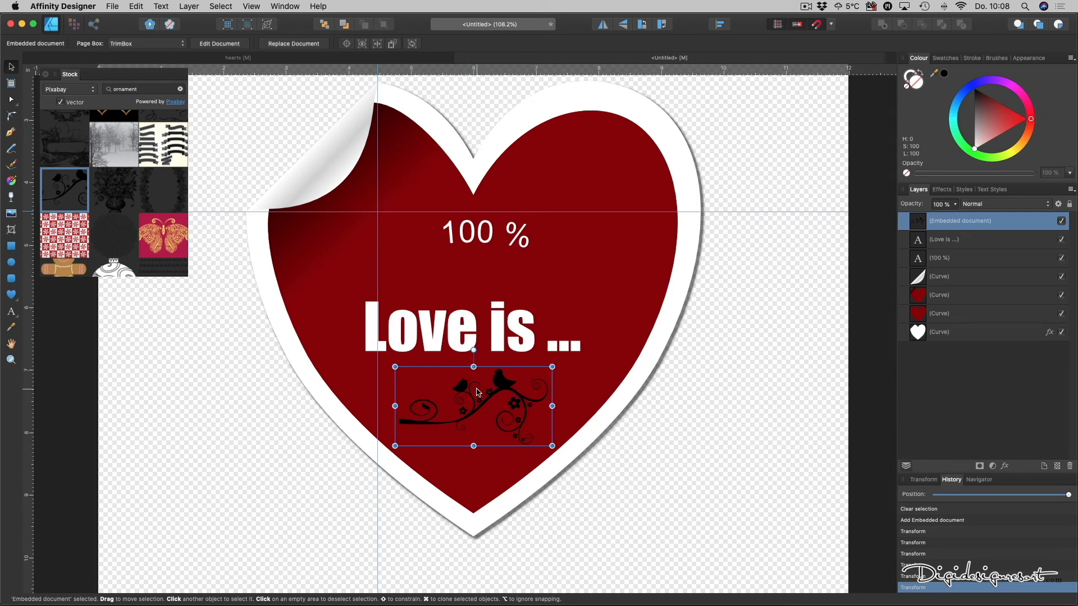
Step: Open the embedded branch ornament for editing in its own document and close the Stock panel
{"action": "scroll", "coordinate": [478, 392], "scroll_direction": "up", "scroll_amount": 5}
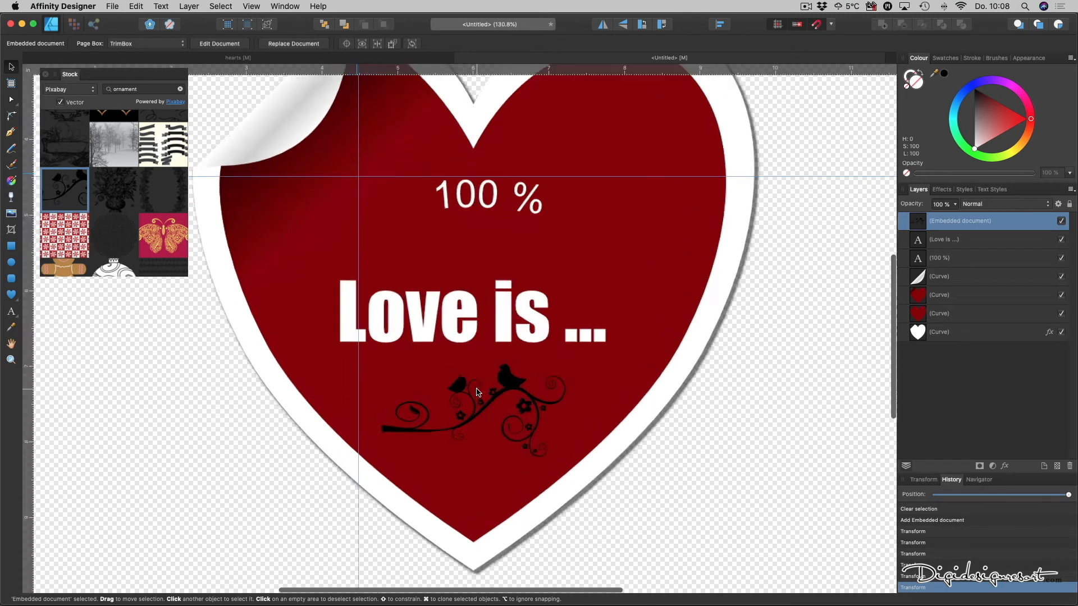
{"action": "scroll", "coordinate": [478, 392], "scroll_direction": "down", "scroll_amount": 3}
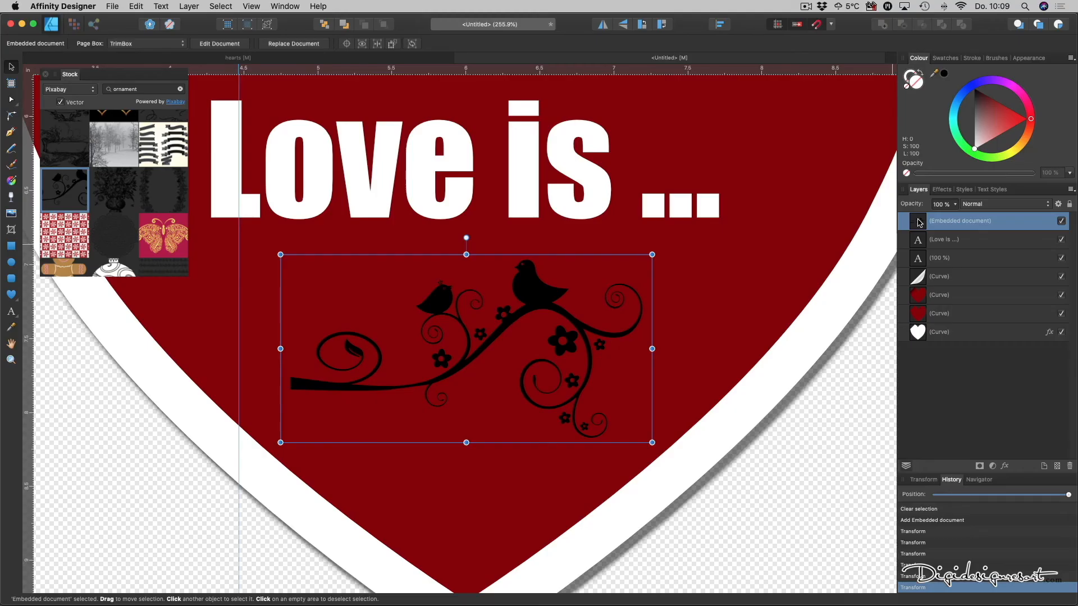
{"action": "double_click", "coordinate": [918, 222]}
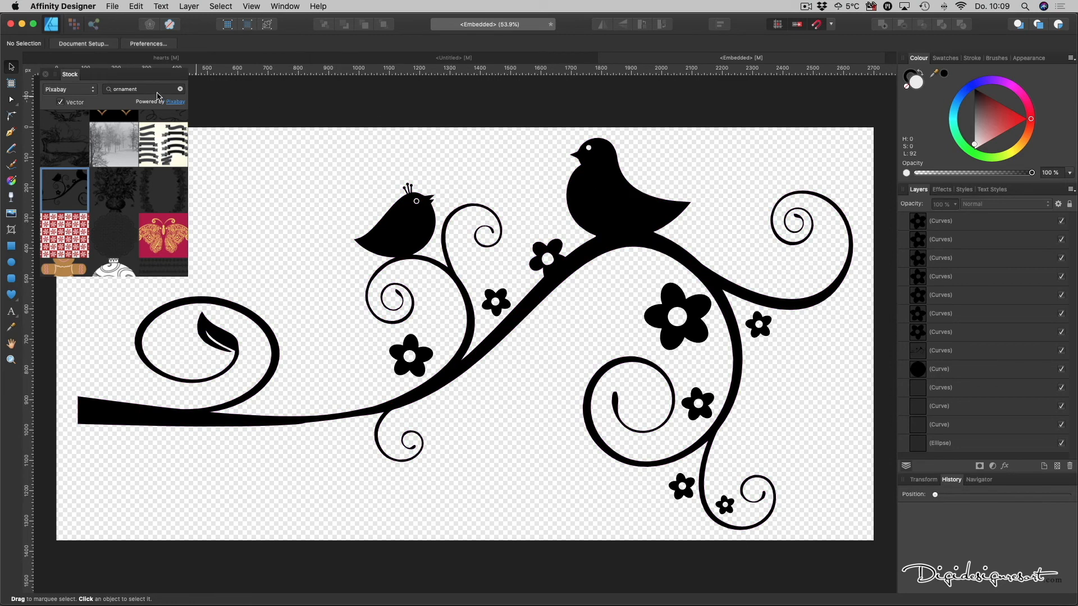
{"action": "left_click", "coordinate": [46, 75]}
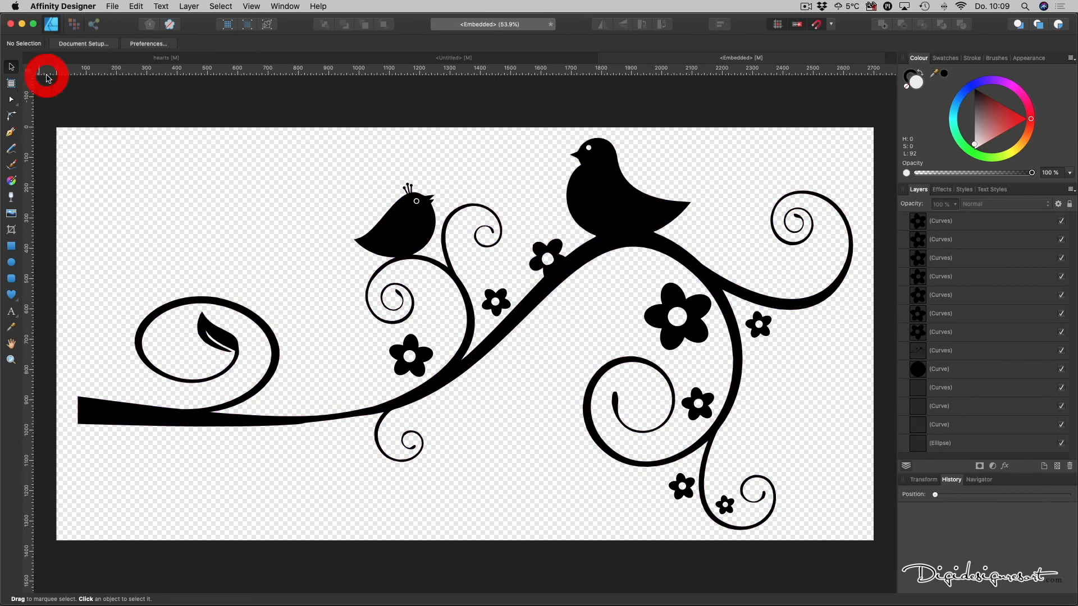
Step: Select the branch curve with the Node tool and delete the nodes forming the larger bird's head, back and tail
{"action": "left_click", "coordinate": [11, 98]}
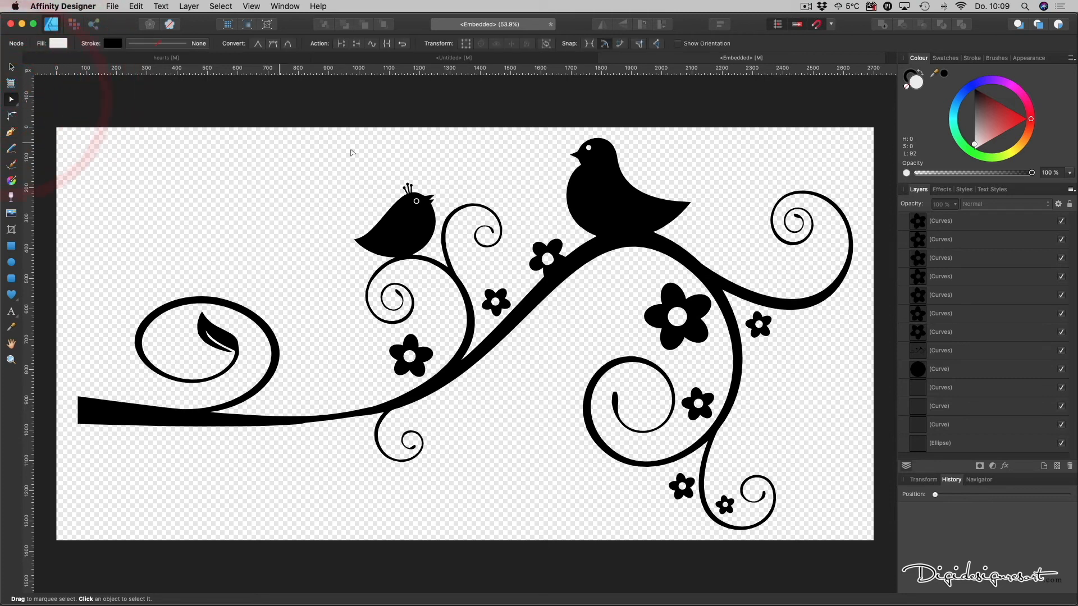
{"action": "left_click", "coordinate": [621, 182]}
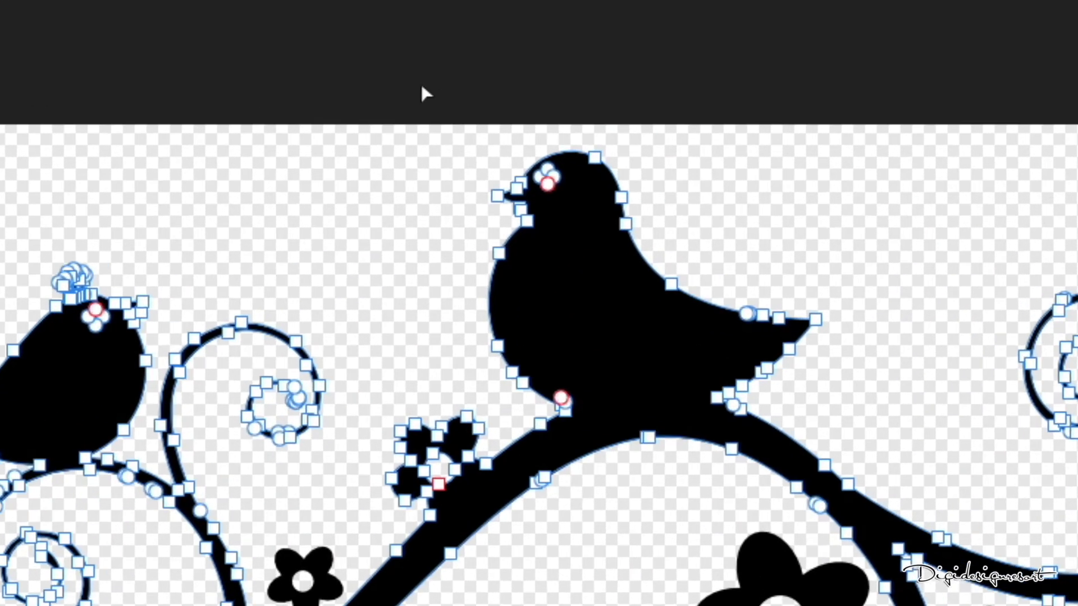
{"action": "left_click_drag", "start_coordinate": [541, 114], "coordinate": [685, 166]}
{"action": "left_click_drag", "start_coordinate": [822, 234], "coordinate": [958, 421]}
{"action": "key", "text": "Delete"}
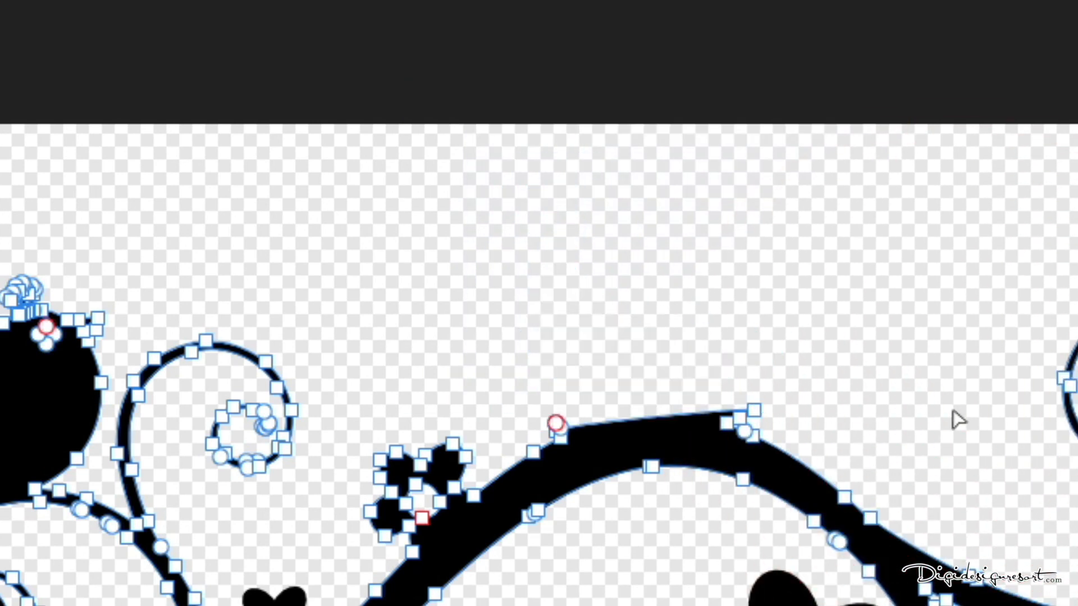
Step: Delete the larger bird's leftover nodes at both ends of the gap and reshape the branch's upper edge into a smooth arch
{"action": "scroll", "coordinate": [529, 371], "scroll_direction": "up", "scroll_amount": 3}
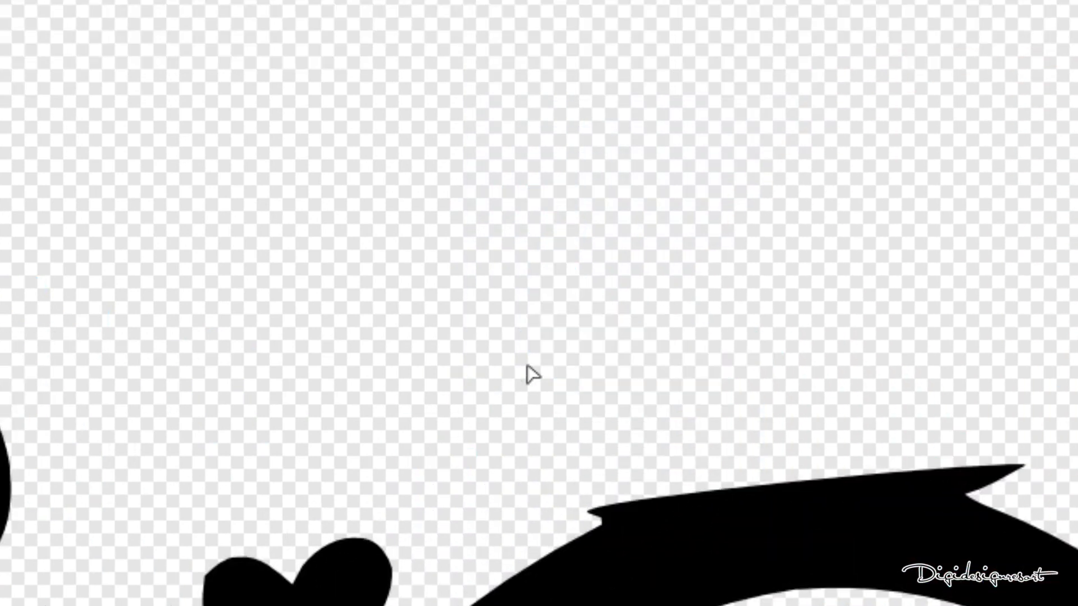
{"action": "left_click_drag", "start_coordinate": [555, 405], "coordinate": [670, 532]}
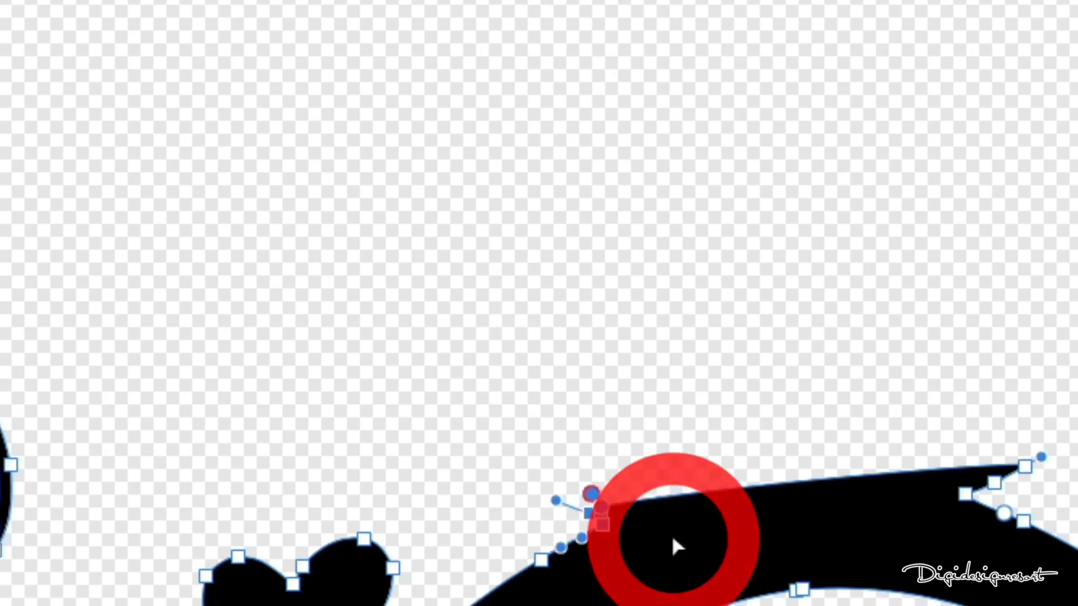
{"action": "key", "text": "Delete"}
{"action": "left_click_drag", "start_coordinate": [882, 403], "coordinate": [1074, 503]}
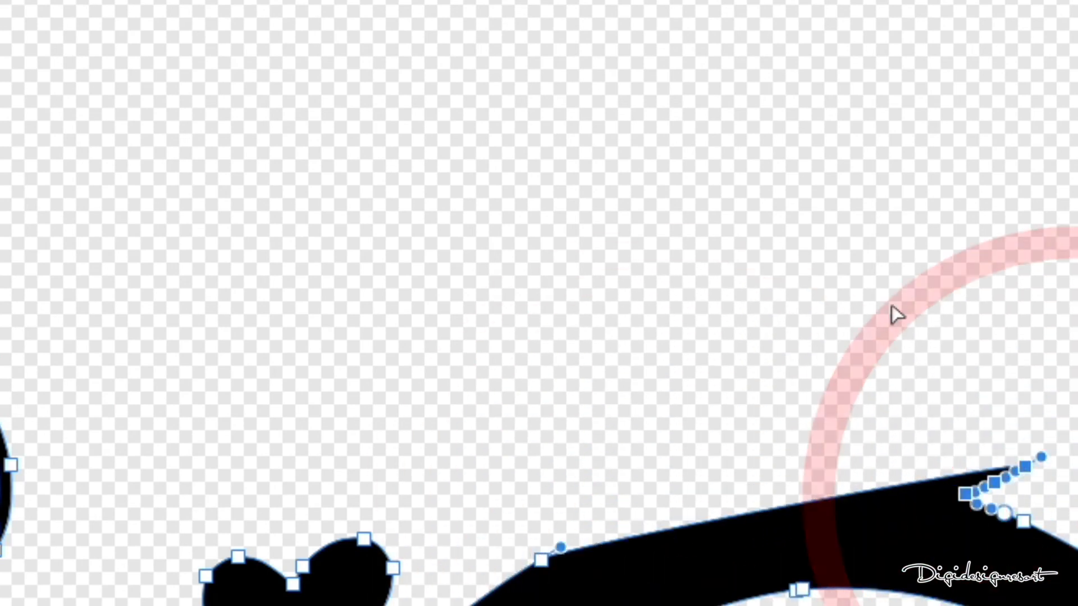
{"action": "key", "text": "Delete"}
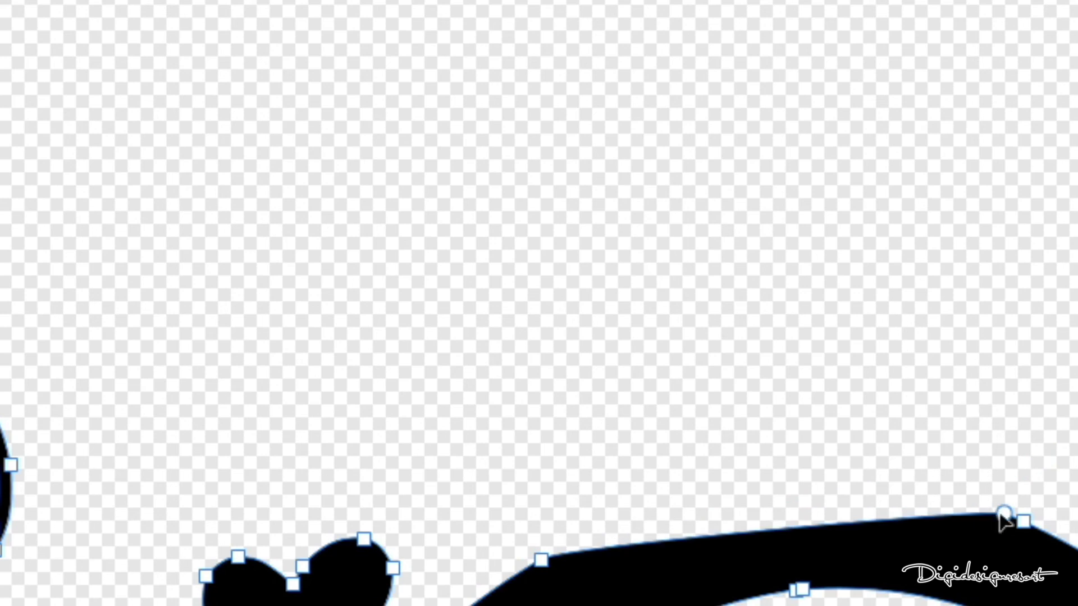
{"action": "key", "text": "Delete"}
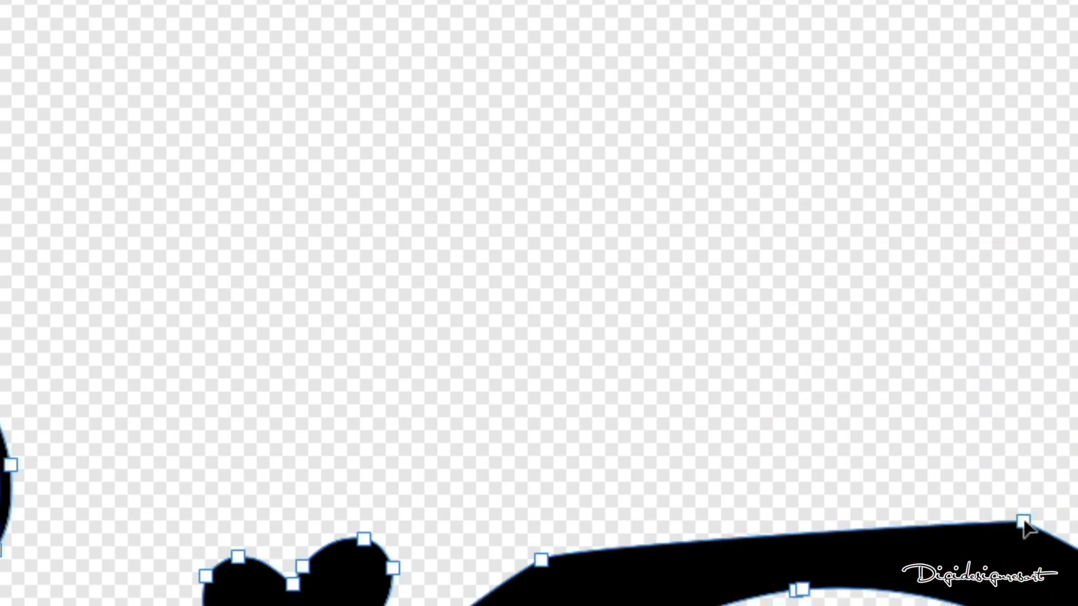
{"action": "left_click", "coordinate": [1023, 522]}
{"action": "left_click_drag", "start_coordinate": [1019, 521], "coordinate": [841, 423]}
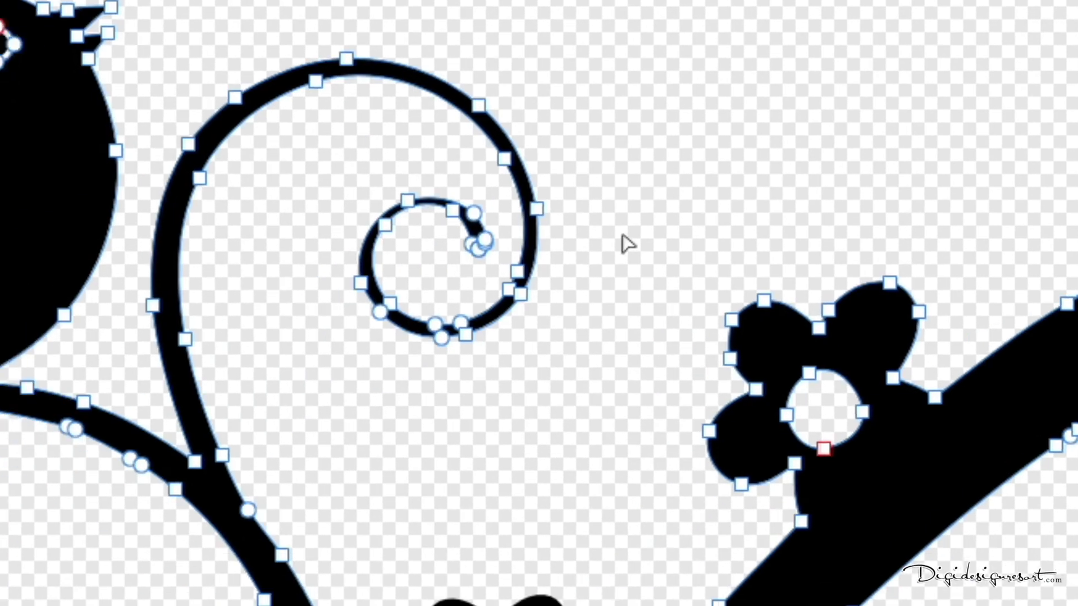
Step: Delete the nodes of the flower merged into the branch and adjust the adjacent curve handle to smooth the upper edge
{"action": "left_click_drag", "start_coordinate": [623, 236], "coordinate": [941, 453]}
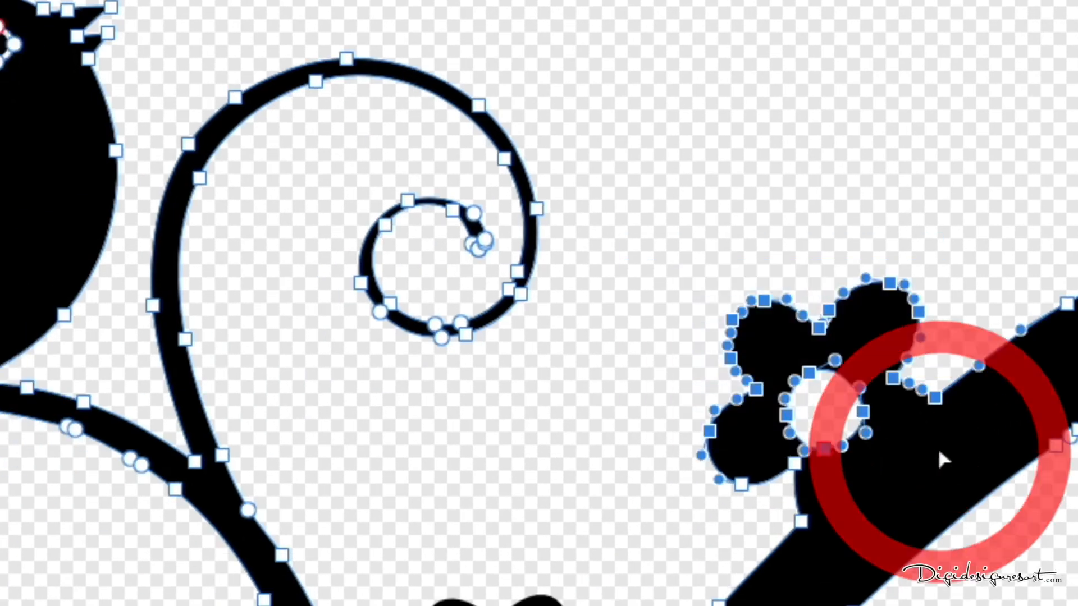
{"action": "key", "text": "Delete"}
{"action": "left_click_drag", "start_coordinate": [668, 387], "coordinate": [862, 542]}
{"action": "key", "text": "Delete"}
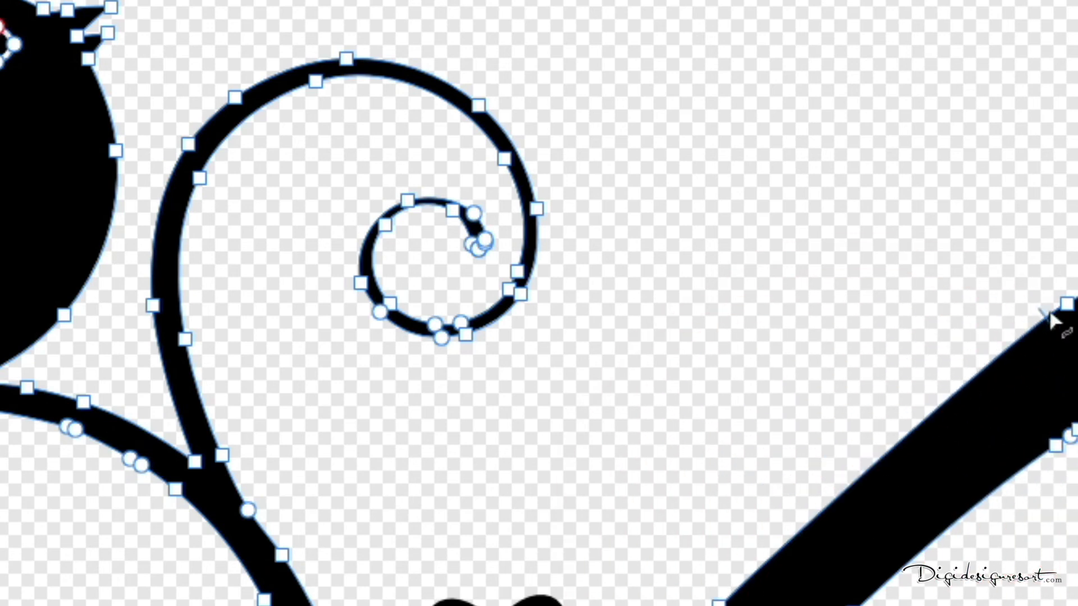
{"action": "left_click", "coordinate": [1067, 304]}
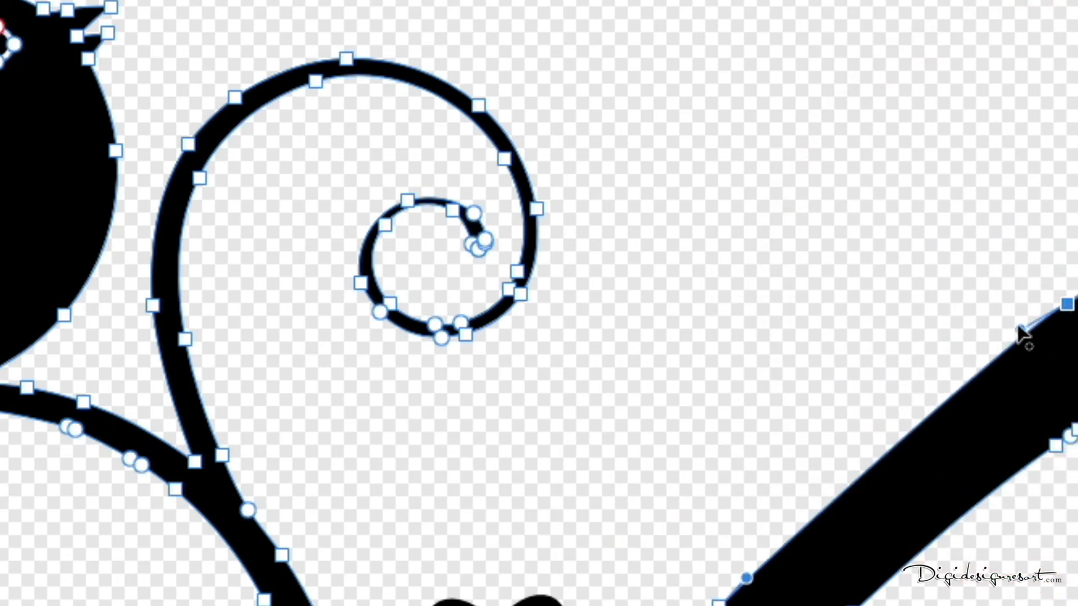
{"action": "left_click_drag", "start_coordinate": [1015, 329], "coordinate": [978, 334]}
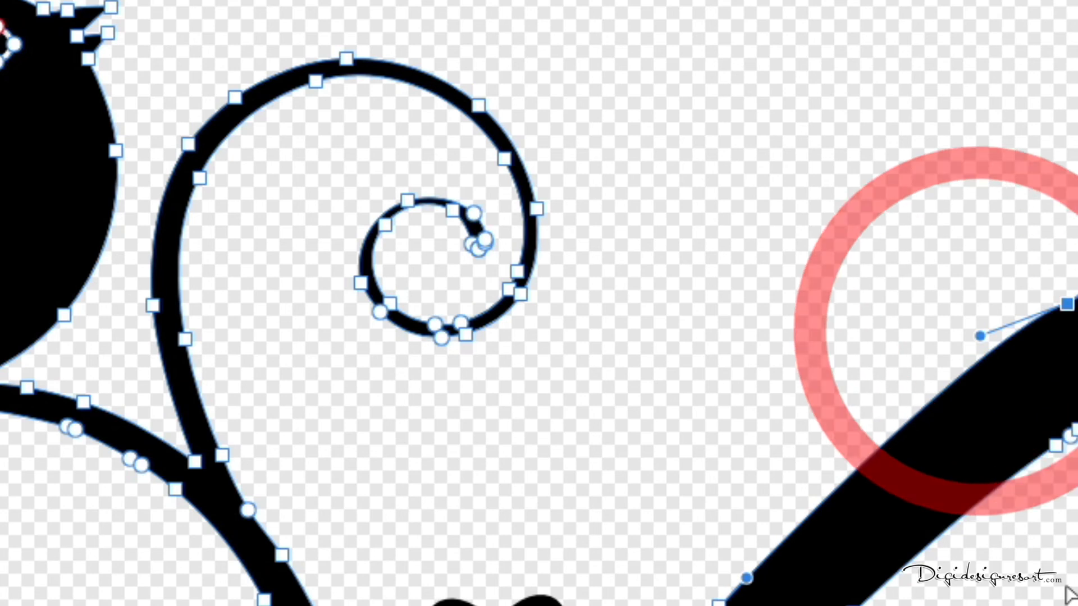
Step: Select and delete the nodes forming the second bird's crest, head, eye, beak, back and tail
{"action": "scroll", "coordinate": [539, 303], "scroll_direction": "left", "scroll_amount": 10}
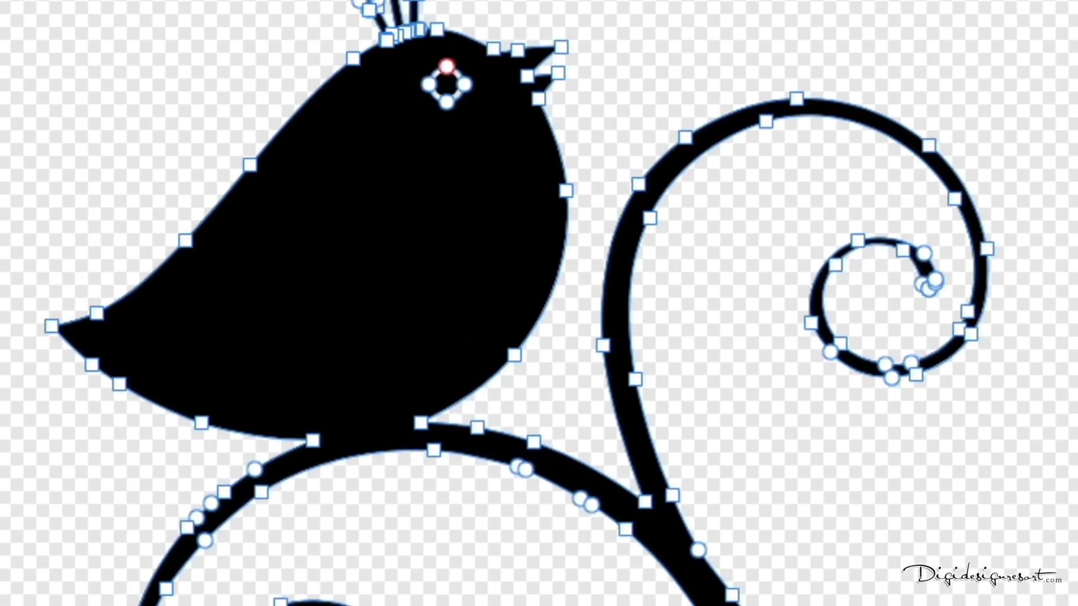
{"action": "left_click_drag", "start_coordinate": [0, 0], "coordinate": [561, 236]}
{"action": "left_click_drag", "start_coordinate": [593, 357], "coordinate": [577, 443]}
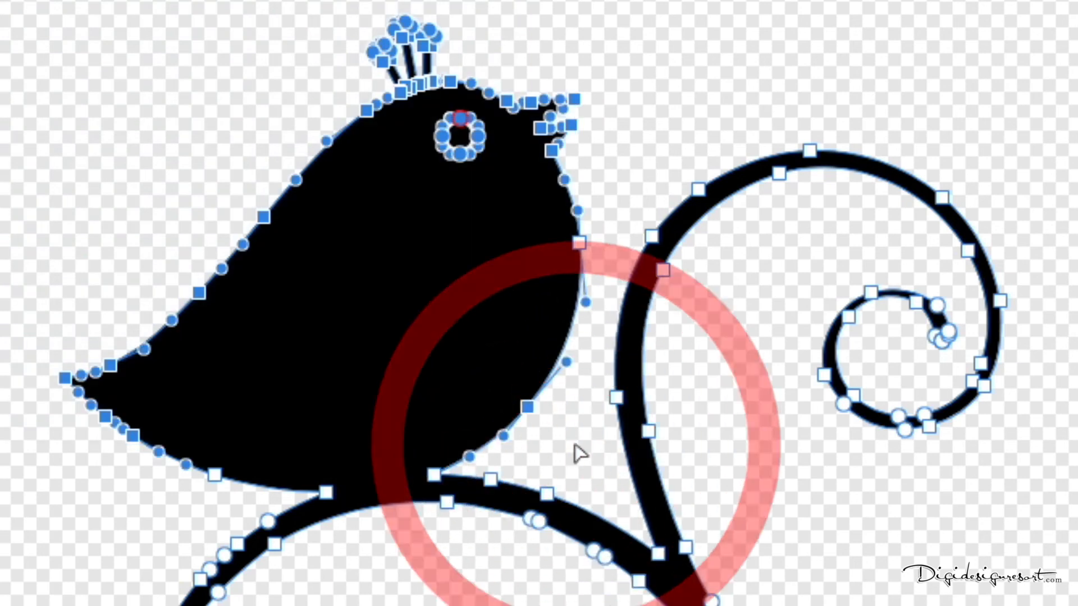
{"action": "key", "text": "Delete"}
{"action": "left_click", "coordinate": [460, 137]}
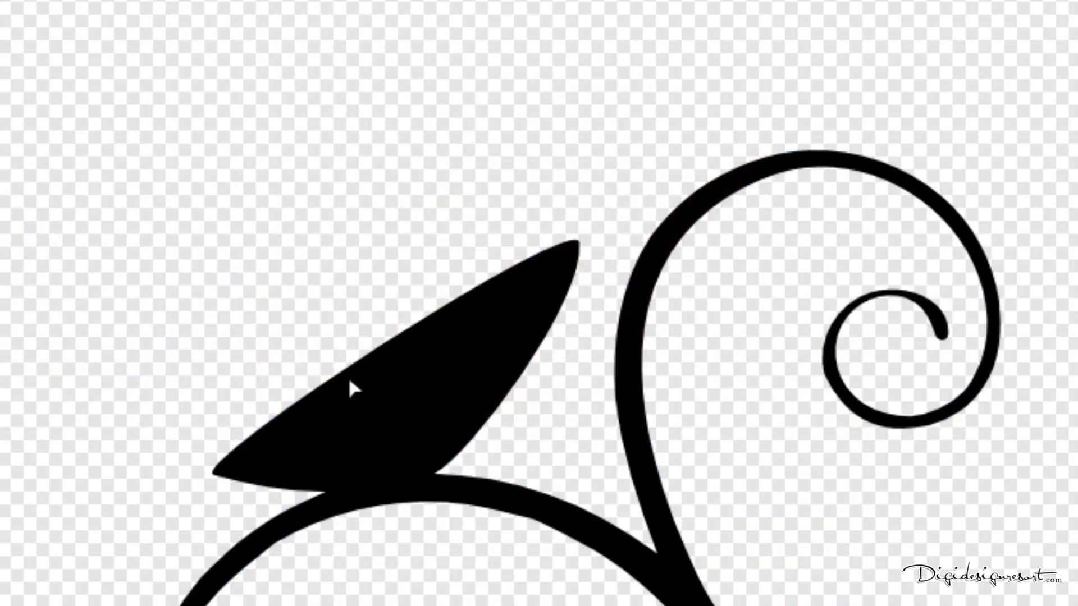
Step: Delete the second bird's two leftover corner nodes above the branch arch
{"action": "left_click", "coordinate": [372, 386]}
{"action": "left_click_drag", "start_coordinate": [458, 123], "coordinate": [584, 306]}
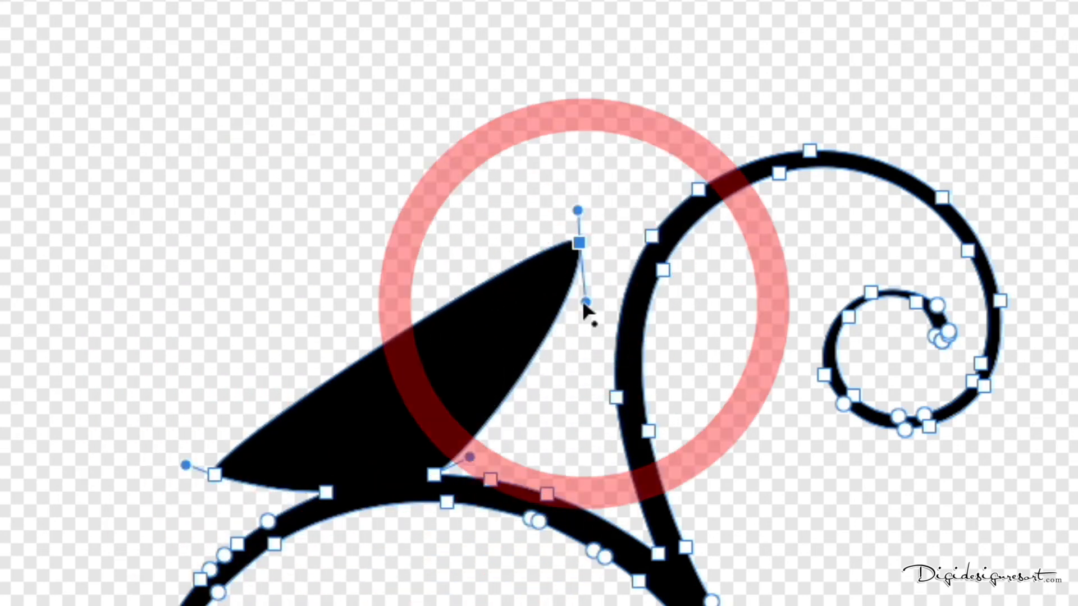
{"action": "key", "text": "Delete"}
{"action": "left_click_drag", "start_coordinate": [29, 397], "coordinate": [281, 502]}
{"action": "key", "text": "Delete"}
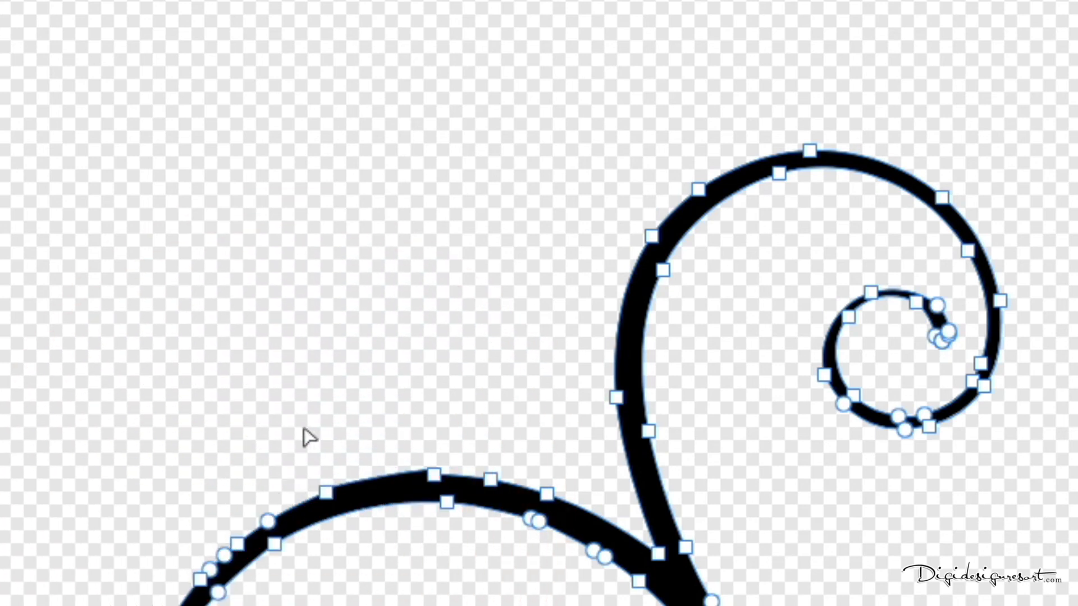
Step: Delete the two surplus nodes on the arch where the second bird sat and adjust the adjacent handle to round the upper edge
{"action": "left_click", "coordinate": [435, 477]}
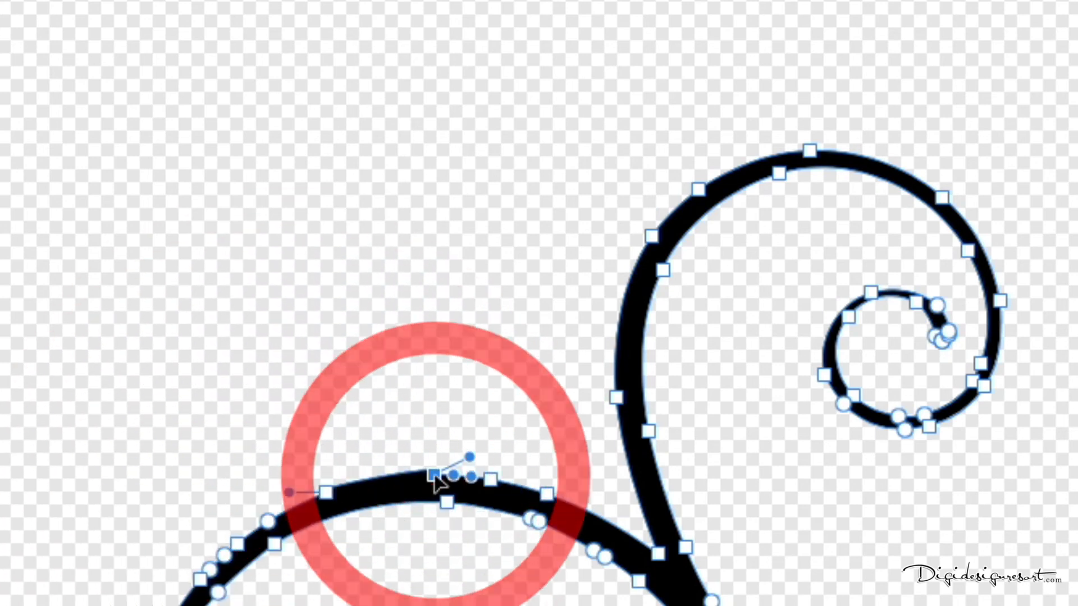
{"action": "left_click", "coordinate": [327, 492]}
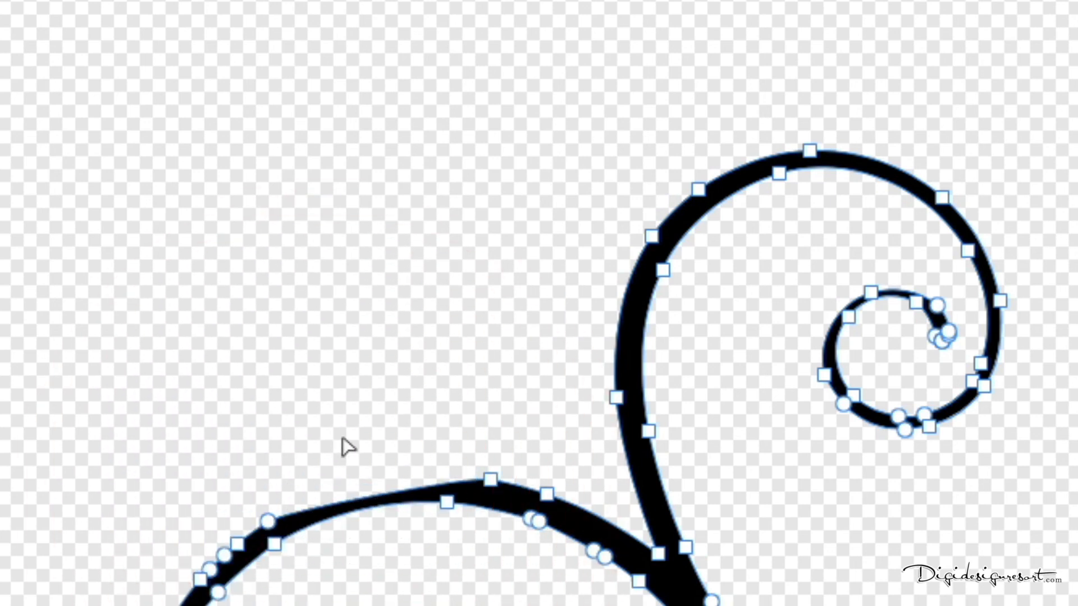
{"action": "scroll", "coordinate": [345, 446], "scroll_direction": "up", "scroll_amount": 3}
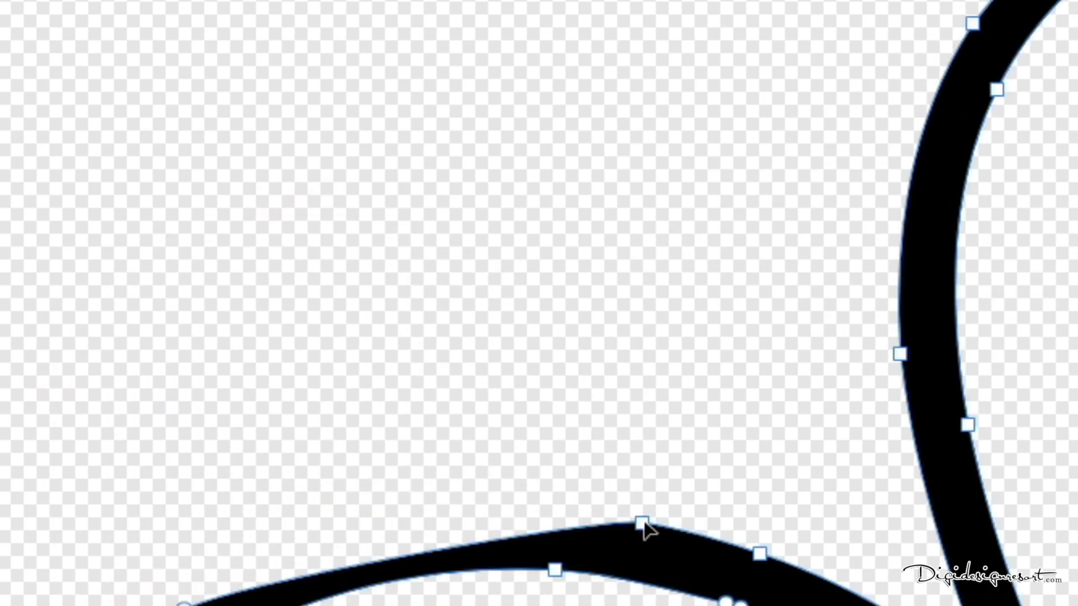
{"action": "left_click", "coordinate": [643, 522]}
{"action": "left_click_drag", "start_coordinate": [604, 521], "coordinate": [476, 490]}
{"action": "left_click_drag", "start_coordinate": [515, 328], "coordinate": [450, 329]}
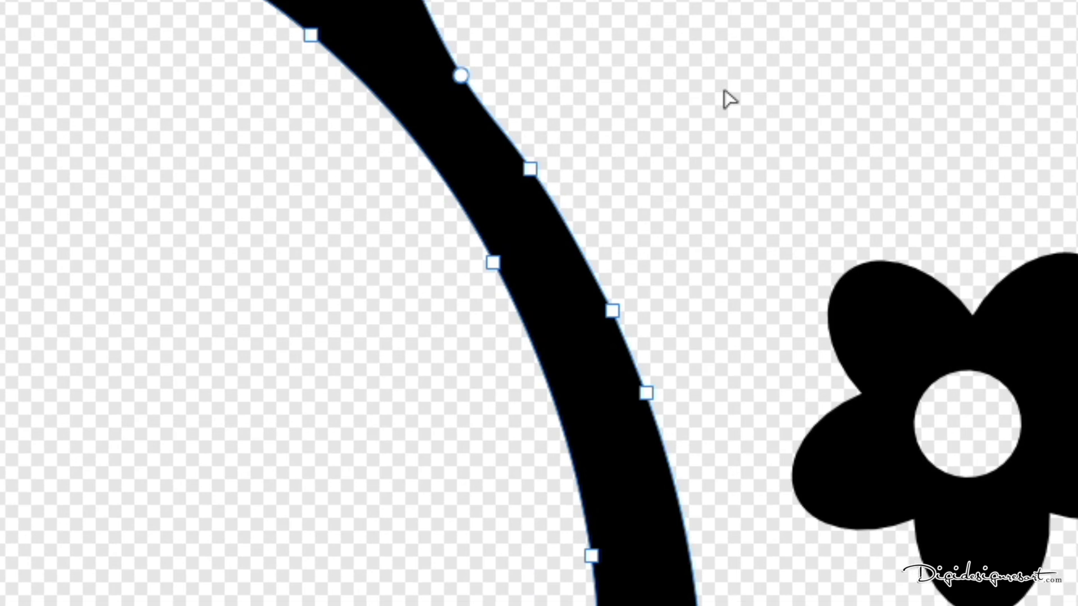
Step: Delete the flower between the curled stem and the thick branch, and the next flower below the branch
{"action": "left_click_drag", "start_coordinate": [727, 82], "coordinate": [930, 577]}
{"action": "left_click", "coordinate": [811, 384]}
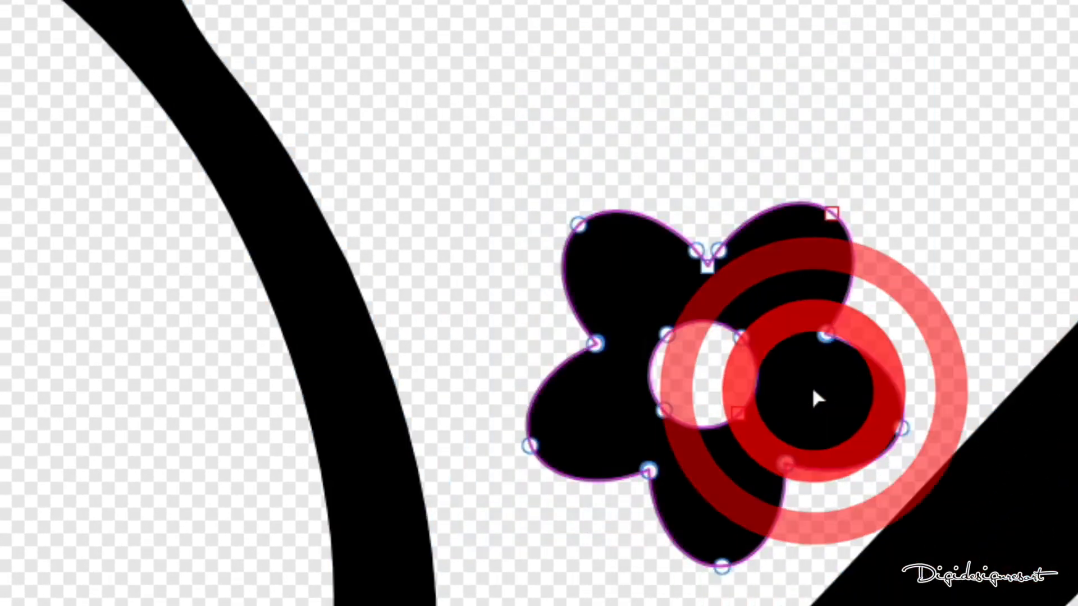
{"action": "left_click_drag", "start_coordinate": [450, 91], "coordinate": [1019, 600]}
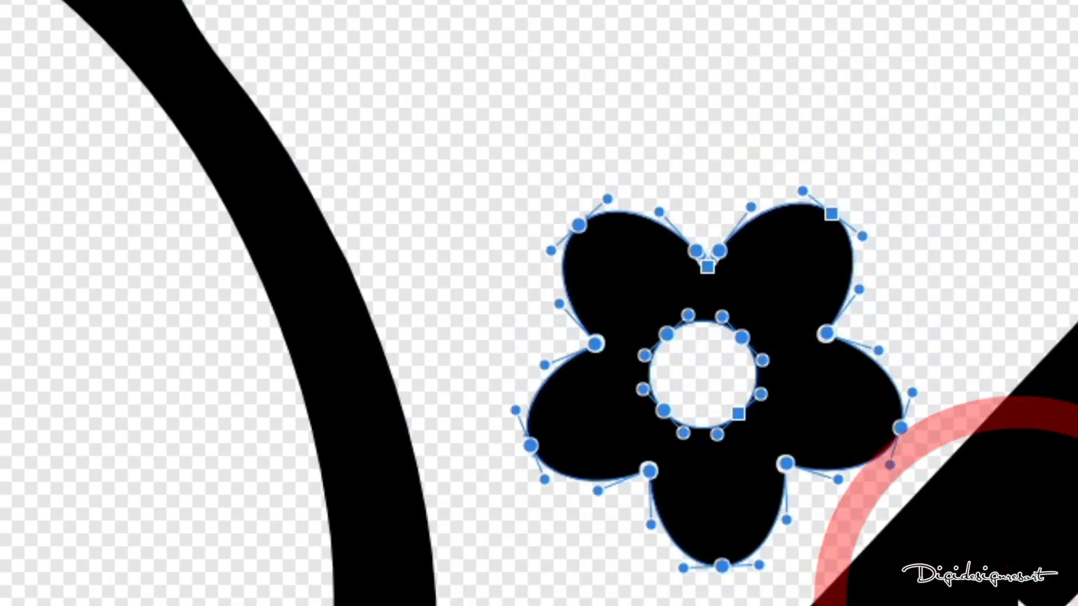
{"action": "key", "text": "Delete"}
{"action": "scroll", "coordinate": [738, 457], "scroll_direction": "left", "scroll_amount": 15}
{"action": "scroll", "coordinate": [738, 458], "scroll_direction": "down", "scroll_amount": 12}
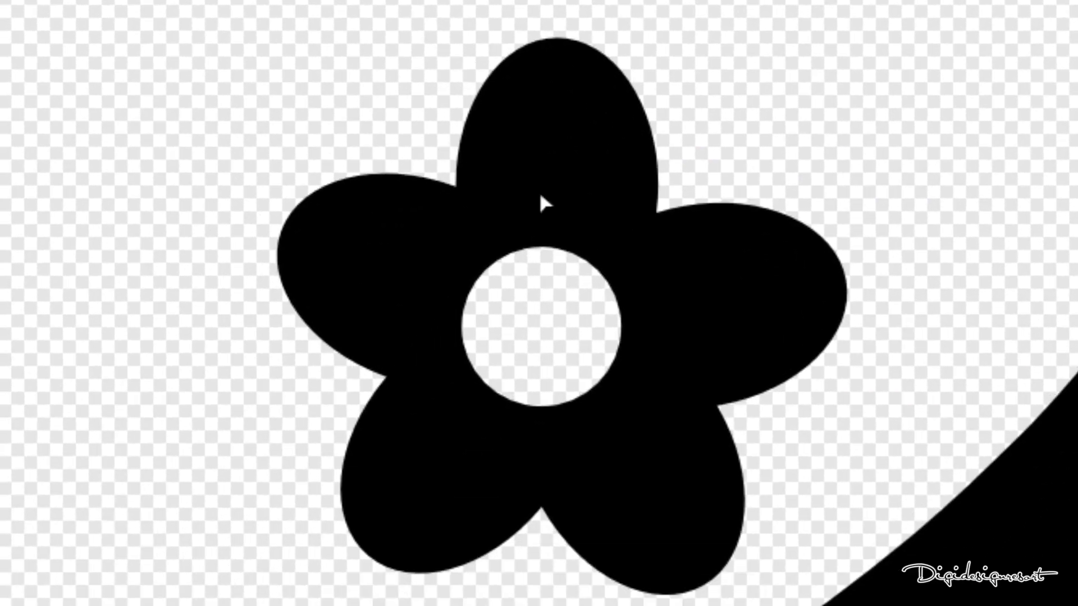
{"action": "left_click", "coordinate": [542, 196]}
{"action": "left_click_drag", "start_coordinate": [5, 6], "coordinate": [1008, 604]}
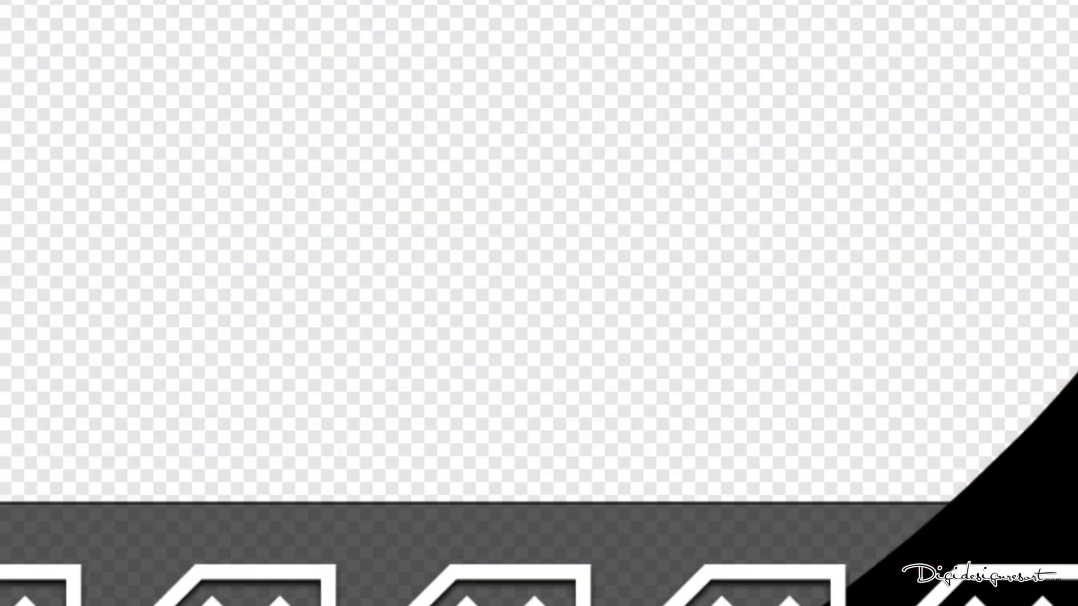
Step: Delete the large flower inside the main branch's bend and the small flower beneath the right-hand branch
{"action": "scroll", "coordinate": [741, 390], "scroll_direction": "right", "scroll_amount": 15}
{"action": "scroll", "coordinate": [741, 390], "scroll_direction": "up", "scroll_amount": 12}
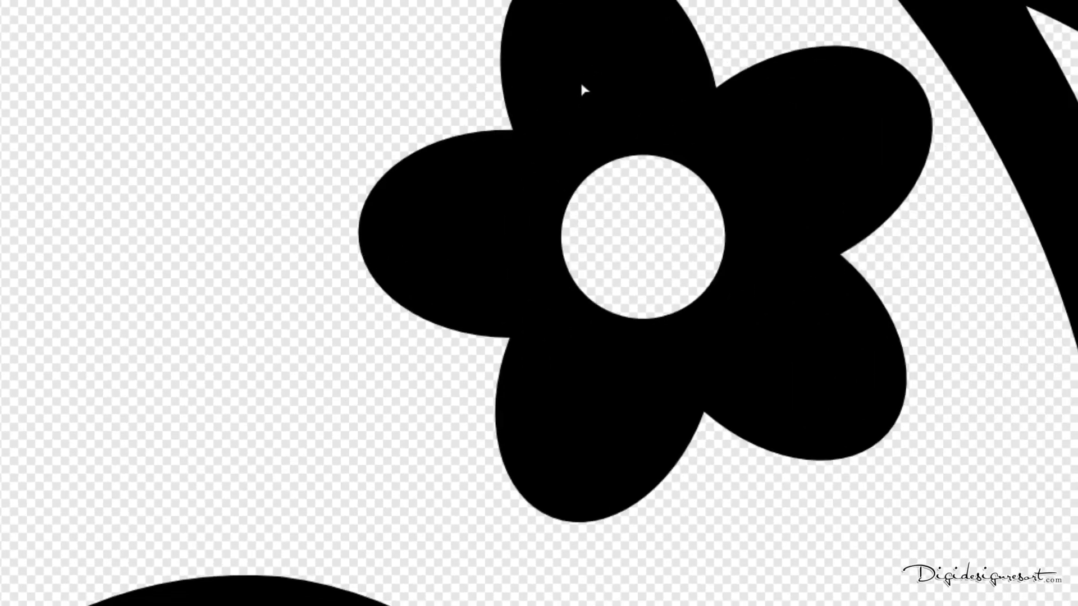
{"action": "left_click", "coordinate": [431, 208]}
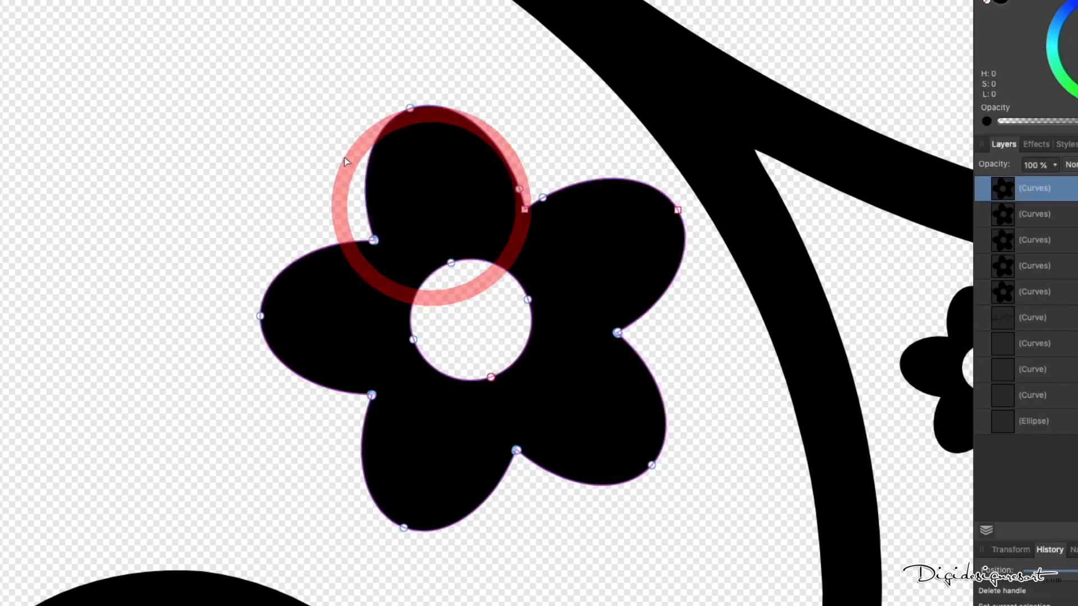
{"action": "left_click_drag", "start_coordinate": [154, 49], "coordinate": [778, 566]}
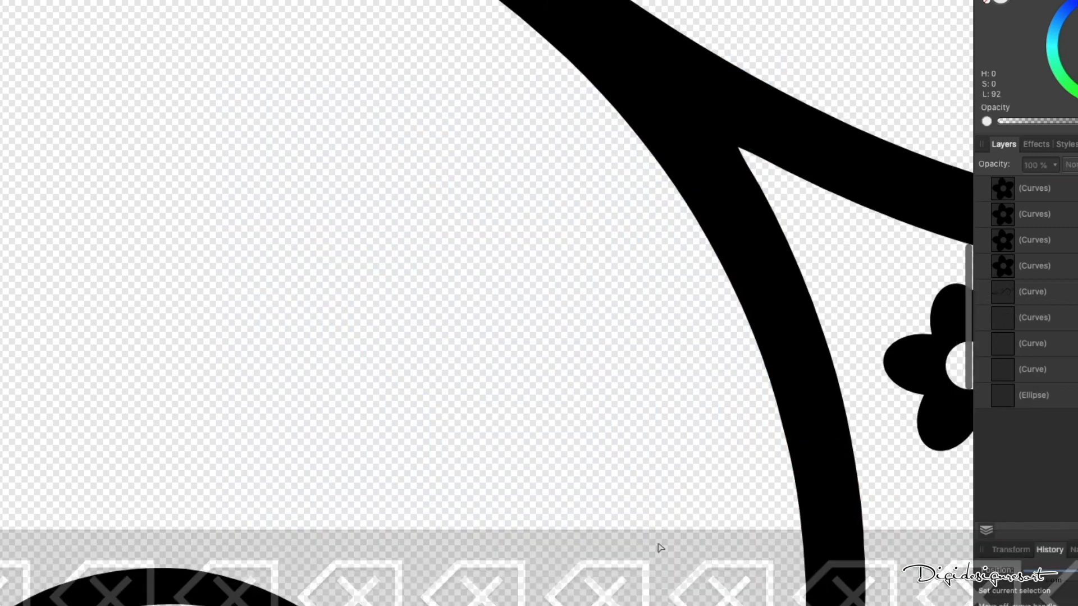
{"action": "scroll", "coordinate": [657, 549], "scroll_direction": "right", "scroll_amount": 15}
{"action": "scroll", "coordinate": [572, 500], "scroll_direction": "left", "scroll_amount": 6}
{"action": "left_click", "coordinate": [416, 309]}
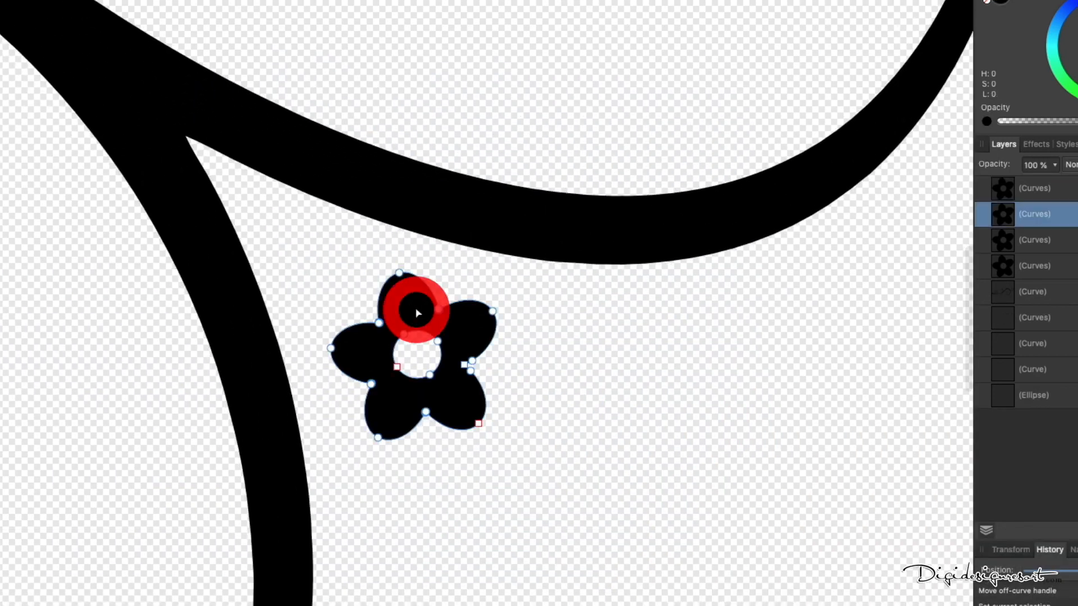
{"action": "left_click_drag", "start_coordinate": [304, 218], "coordinate": [549, 519]}
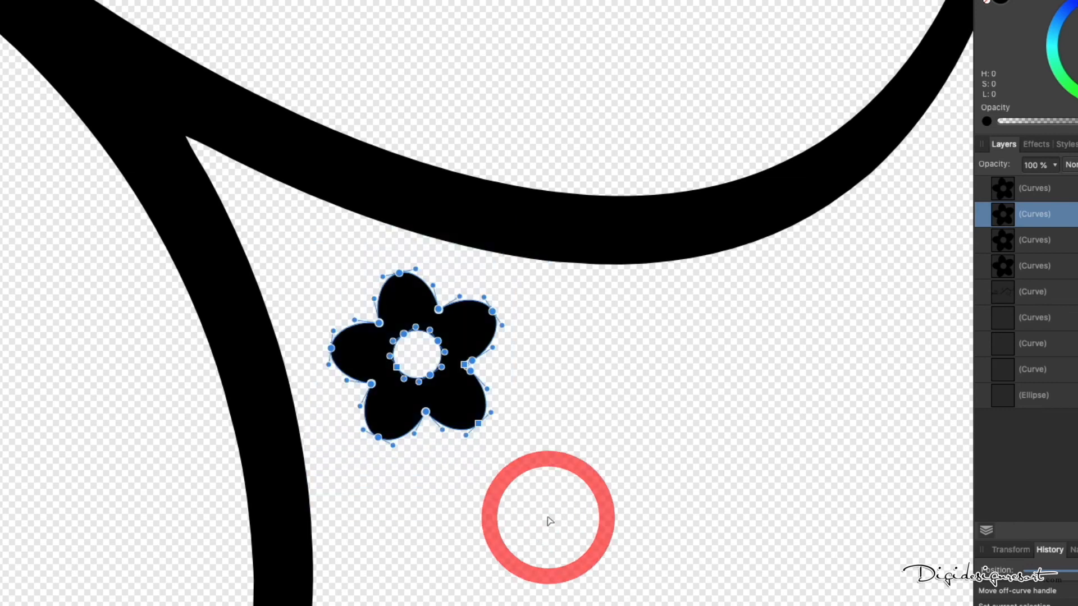
{"action": "key", "text": "BackSpace"}
Step: Delete the flower beside the upper-right spiral and the flower beneath the large lower spiral
{"action": "scroll", "coordinate": [550, 521], "scroll_direction": "right", "scroll_amount": 9}
{"action": "scroll", "coordinate": [549, 521], "scroll_direction": "up", "scroll_amount": 10}
{"action": "scroll", "coordinate": [549, 522], "scroll_direction": "down", "scroll_amount": 15}
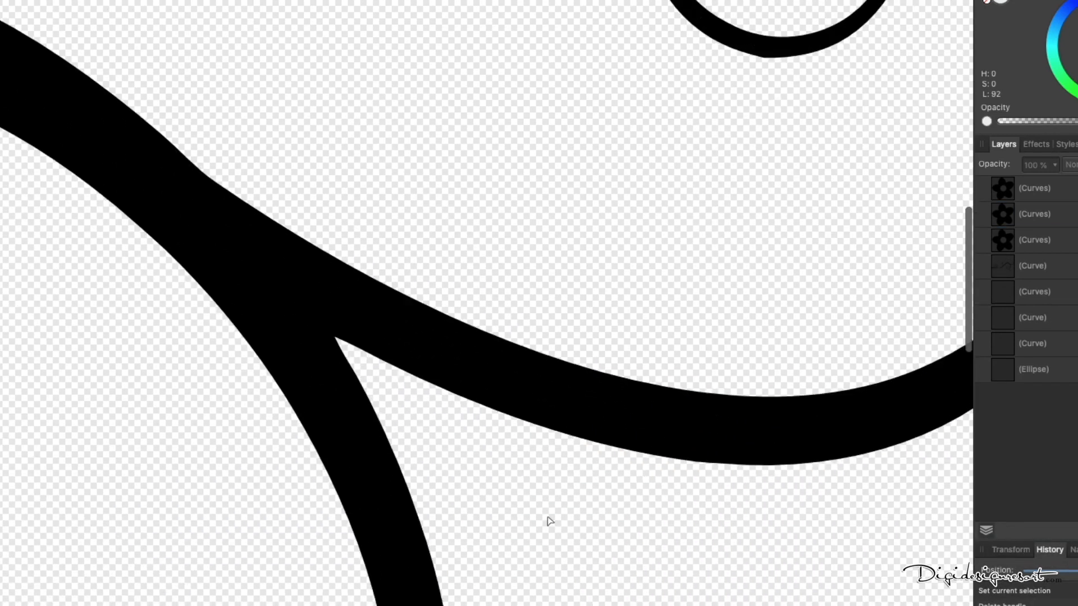
{"action": "left_click", "coordinate": [429, 362]}
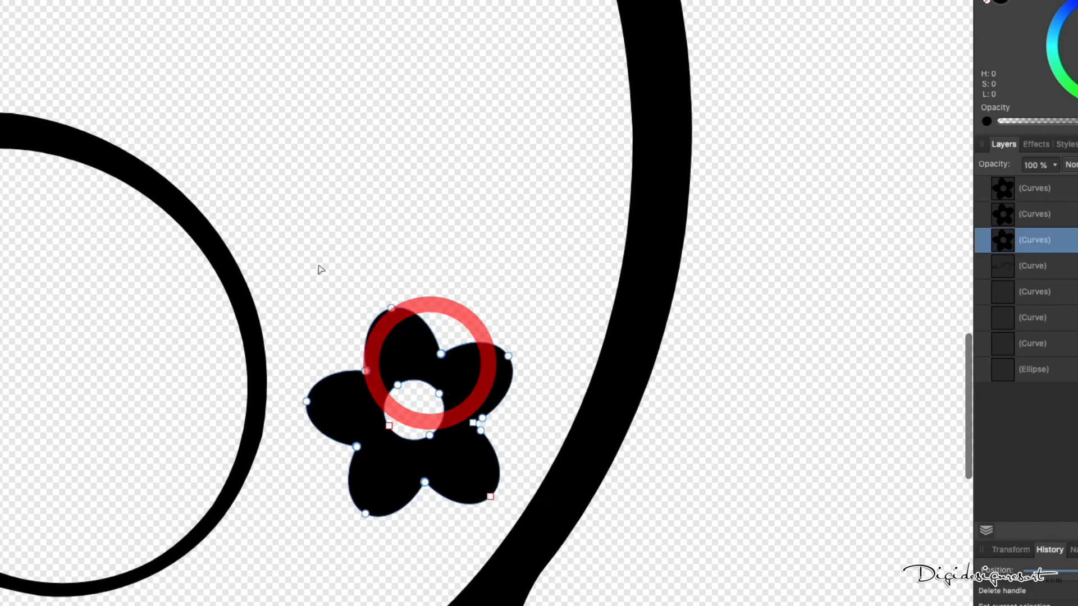
{"action": "left_click_drag", "start_coordinate": [247, 206], "coordinate": [561, 599]}
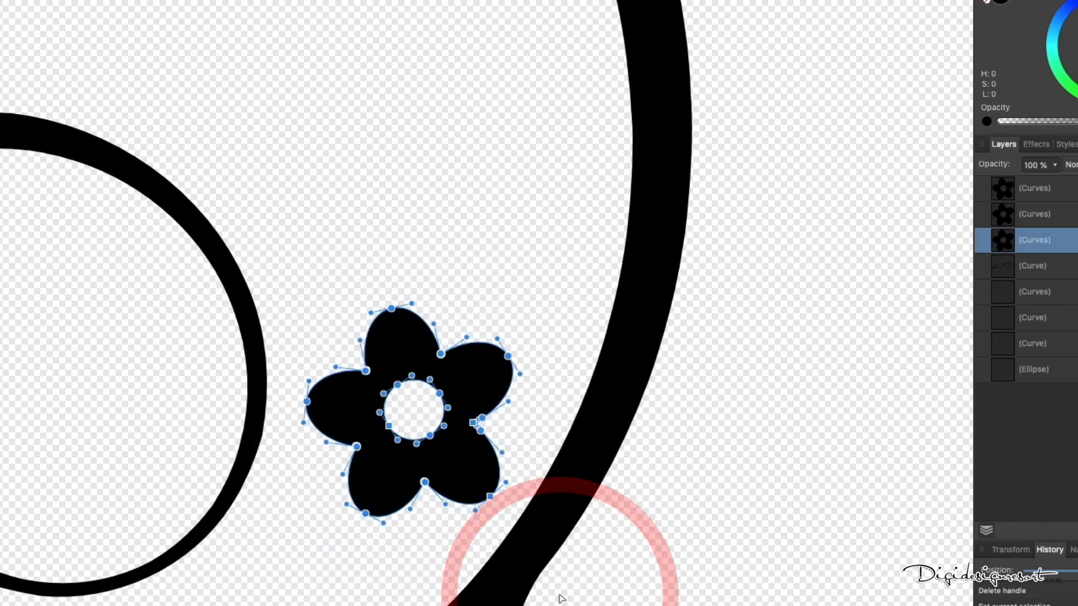
{"action": "key", "text": "BackSpace"}
{"action": "scroll", "coordinate": [527, 591], "scroll_direction": "up", "scroll_amount": 10}
{"action": "scroll", "coordinate": [526, 591], "scroll_direction": "down", "scroll_amount": 3}
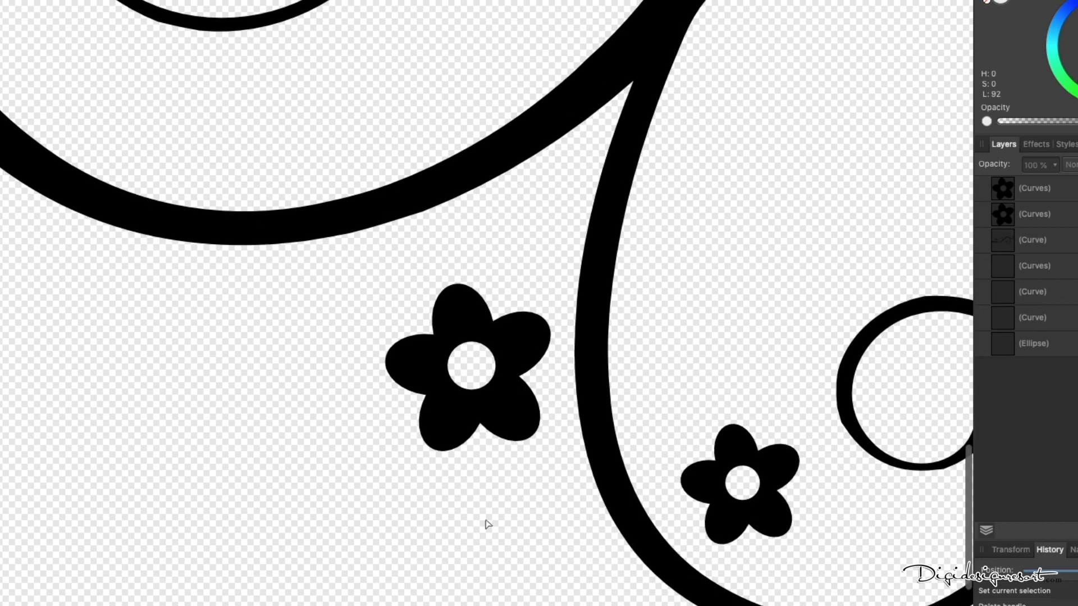
{"action": "left_click_drag", "start_coordinate": [344, 516], "coordinate": [596, 202]}
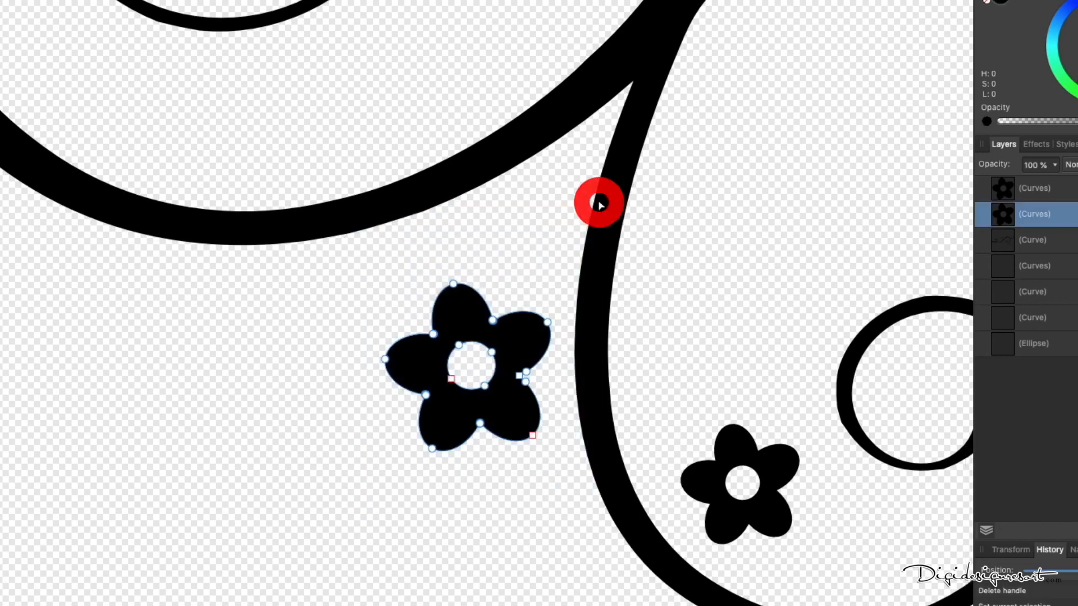
{"action": "key", "text": "BackSpace"}
Step: Delete the last flower, inside the small lower-right spiral
{"action": "scroll", "coordinate": [431, 288], "scroll_direction": "right", "scroll_amount": 2}
{"action": "scroll", "coordinate": [431, 288], "scroll_direction": "right", "scroll_amount": 3}
{"action": "scroll", "coordinate": [431, 288], "scroll_direction": "down", "scroll_amount": 2}
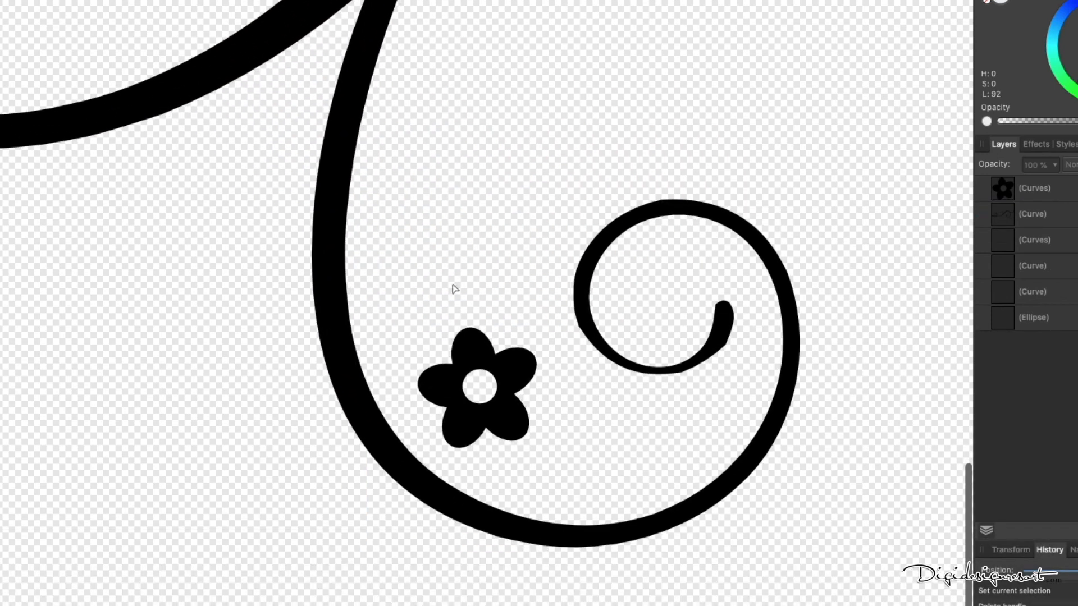
{"action": "left_click_drag", "start_coordinate": [385, 263], "coordinate": [560, 487]}
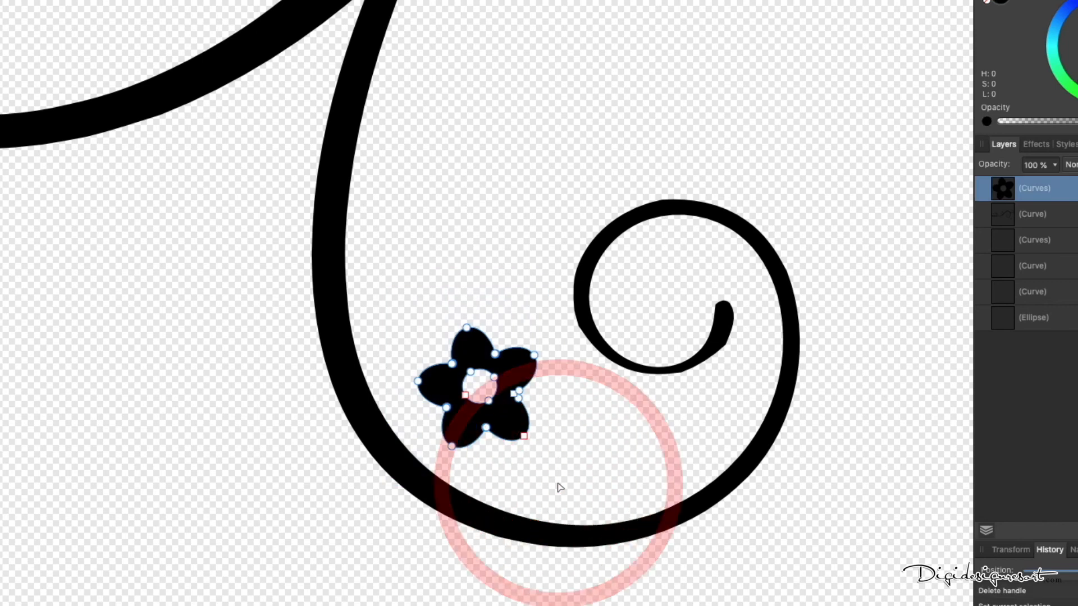
{"action": "key", "text": "BackSpace"}
Step: Select the whole branch curve with the Move tool, set its fill to white and deselect it
{"action": "scroll", "coordinate": [558, 487], "scroll_direction": "left", "scroll_amount": 2}
{"action": "scroll", "coordinate": [559, 488], "scroll_direction": "down", "scroll_amount": 1}
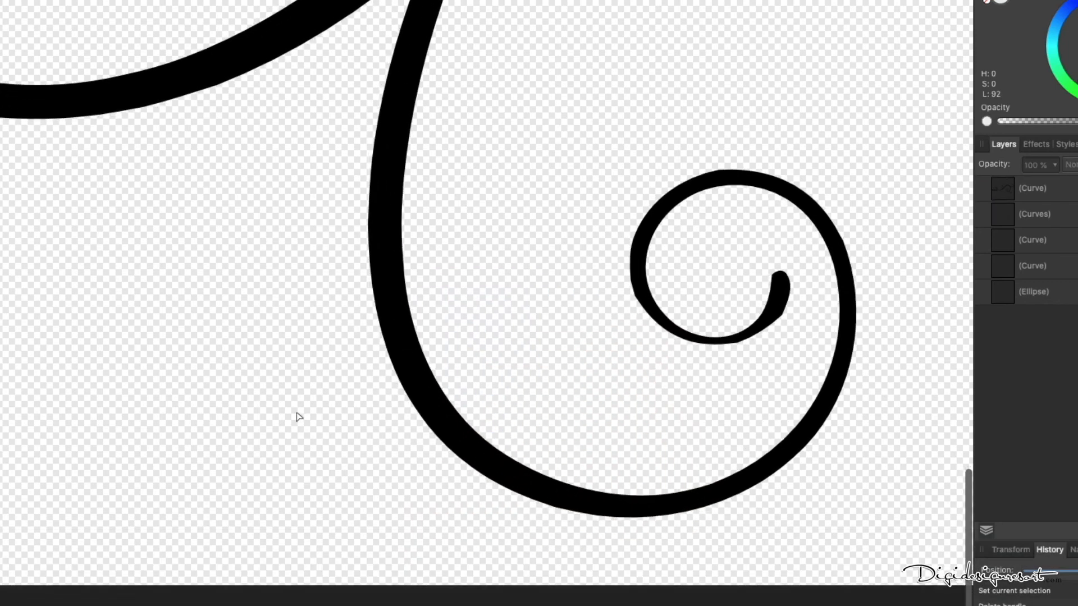
{"action": "scroll", "coordinate": [297, 417], "scroll_direction": "down", "scroll_amount": 6}
{"action": "scroll", "coordinate": [297, 417], "scroll_direction": "down", "scroll_amount": 5}
{"action": "scroll", "coordinate": [297, 417], "scroll_direction": "left", "scroll_amount": 4}
{"action": "scroll", "coordinate": [297, 417], "scroll_direction": "up", "scroll_amount": 2}
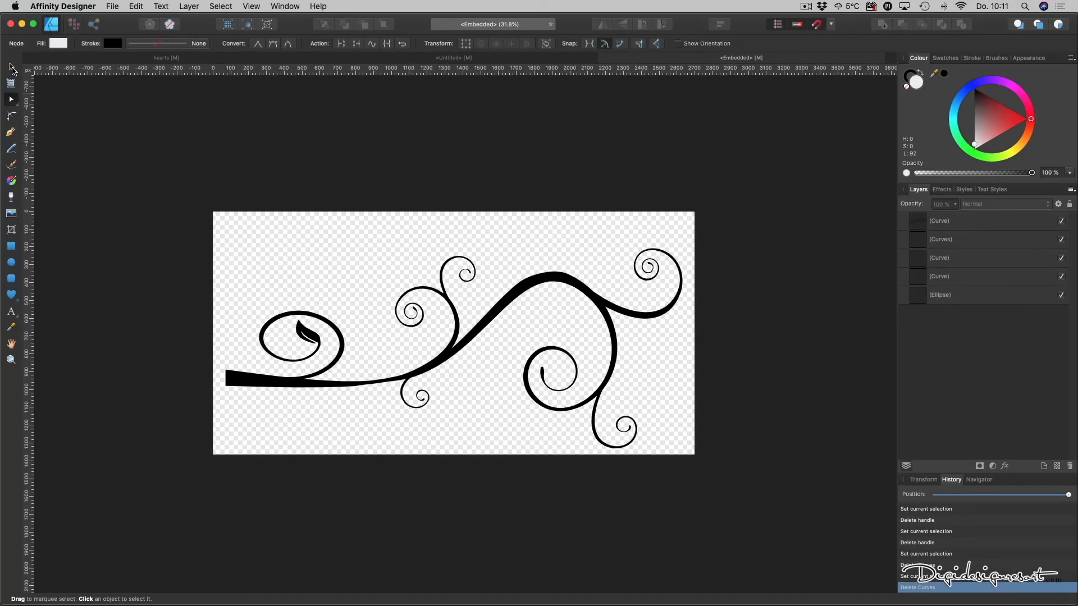
{"action": "left_click", "coordinate": [13, 70]}
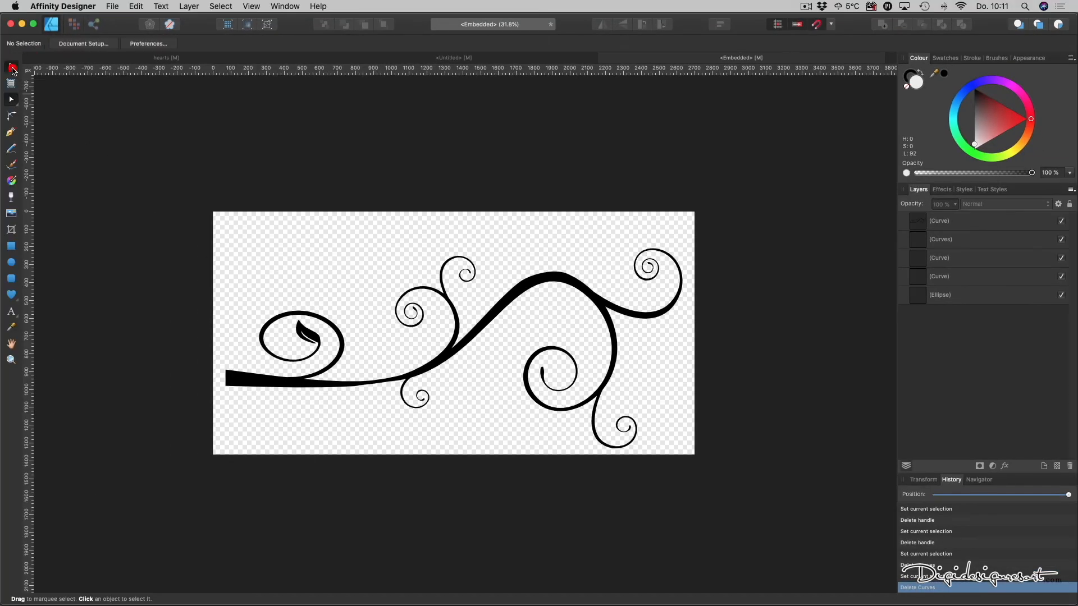
{"action": "left_click", "coordinate": [329, 328]}
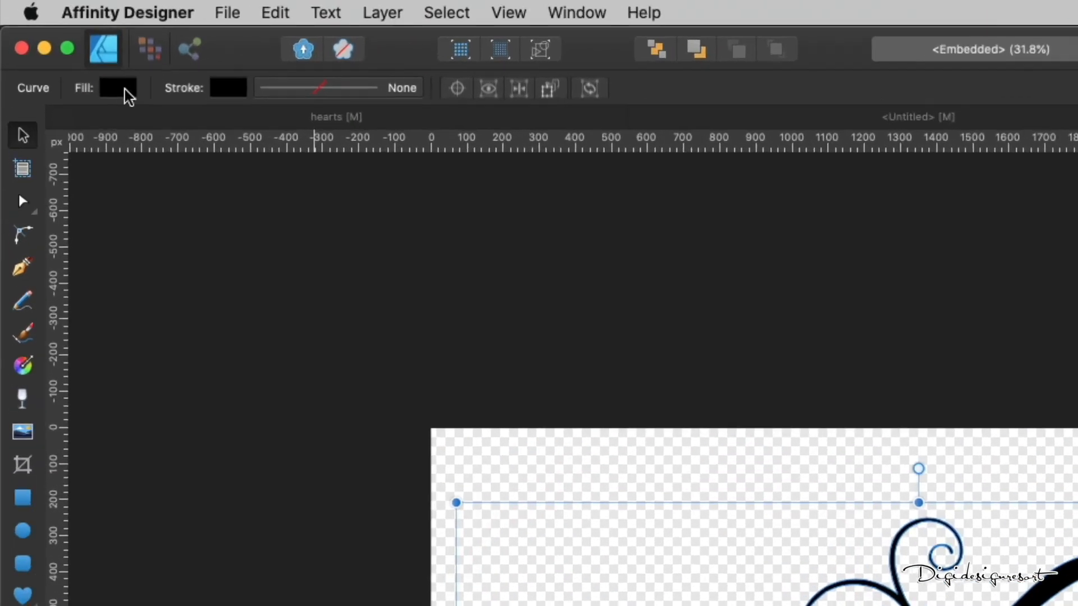
{"action": "left_click", "coordinate": [56, 44]}
{"action": "left_click_drag", "start_coordinate": [238, 259], "coordinate": [201, 383]}
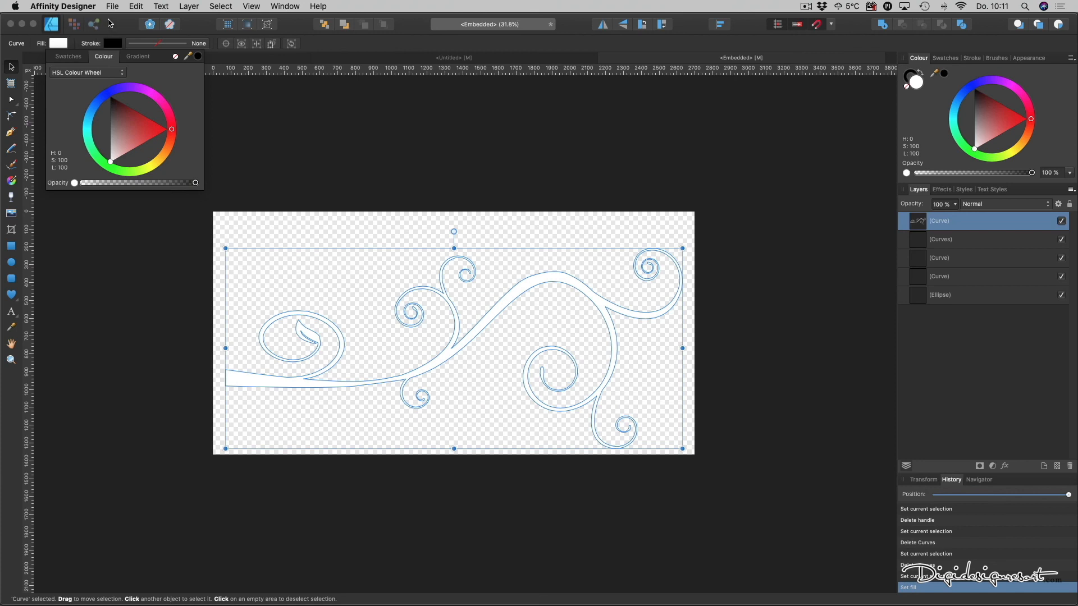
{"action": "left_click", "coordinate": [223, 48]}
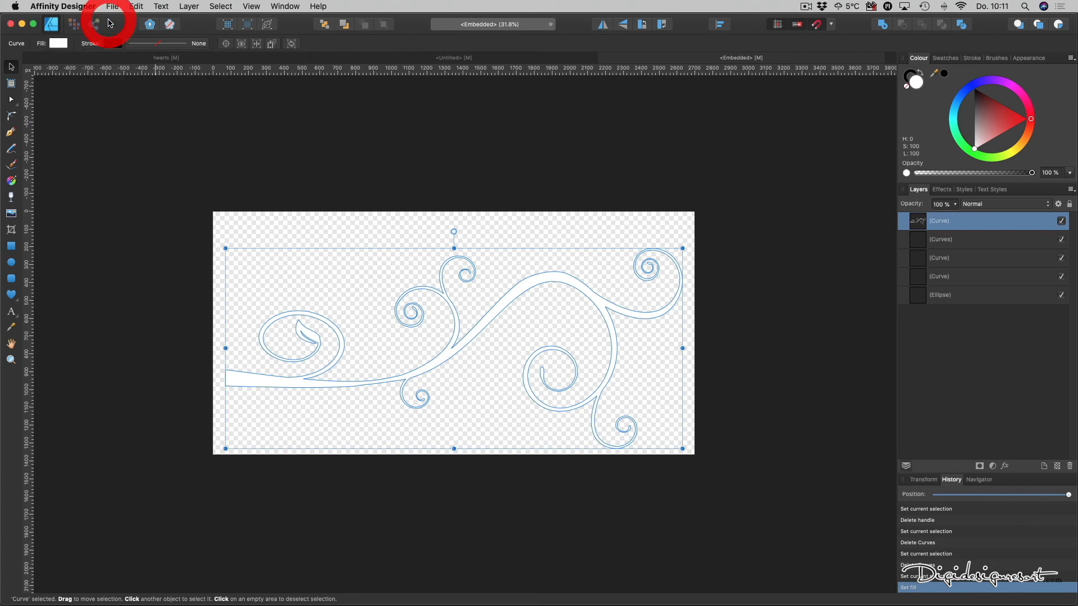
{"action": "left_click", "coordinate": [507, 159]}
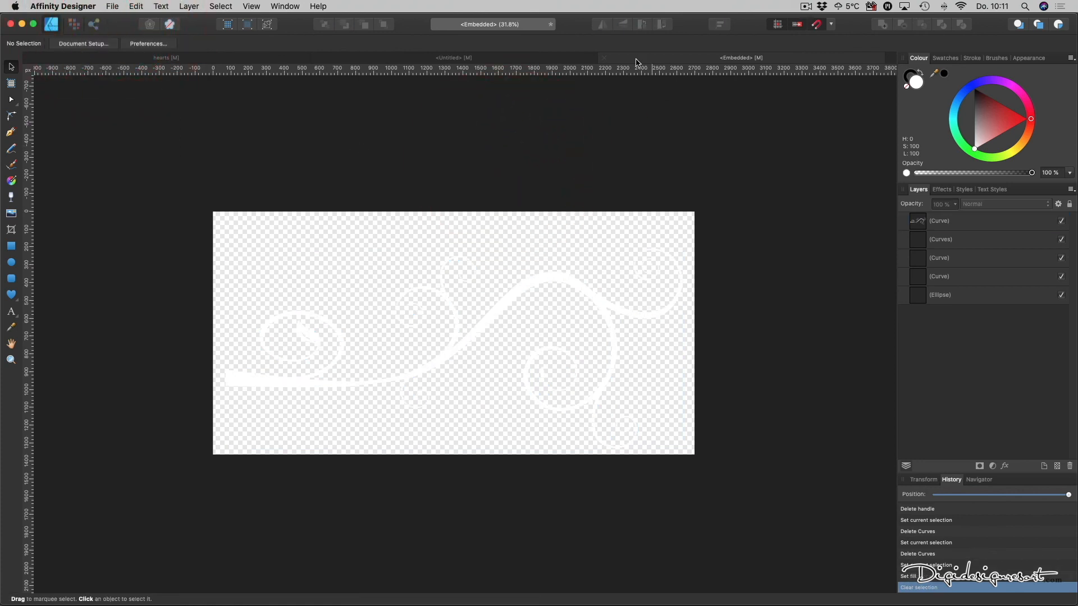
Step: Close the embedded ornament document to return to the heart design and move the "Love is ..." text slightly upward
{"action": "left_click", "coordinate": [604, 58]}
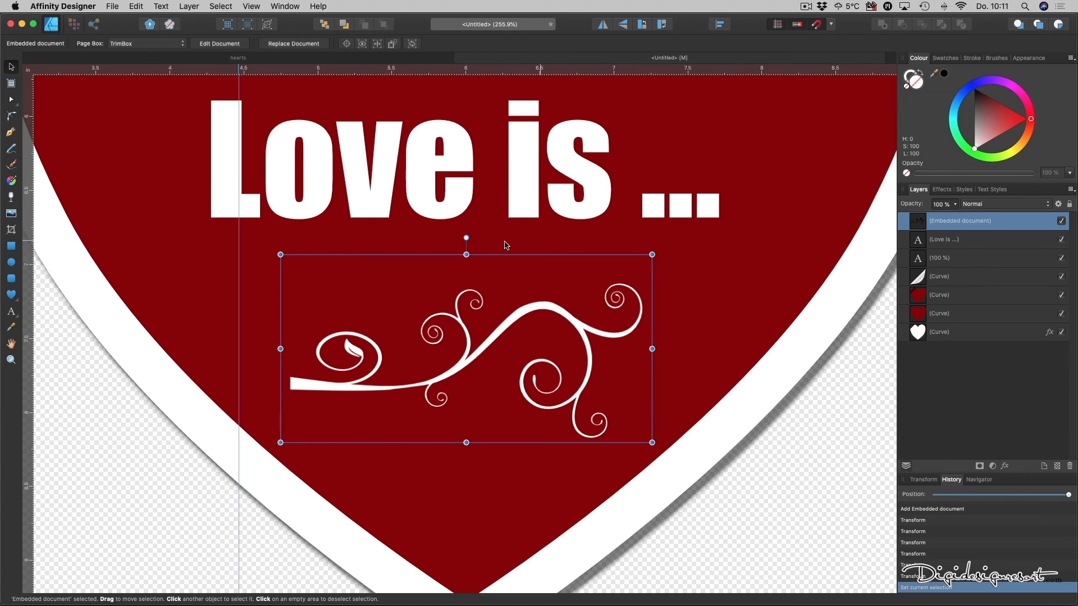
{"action": "key", "text": "super+0"}
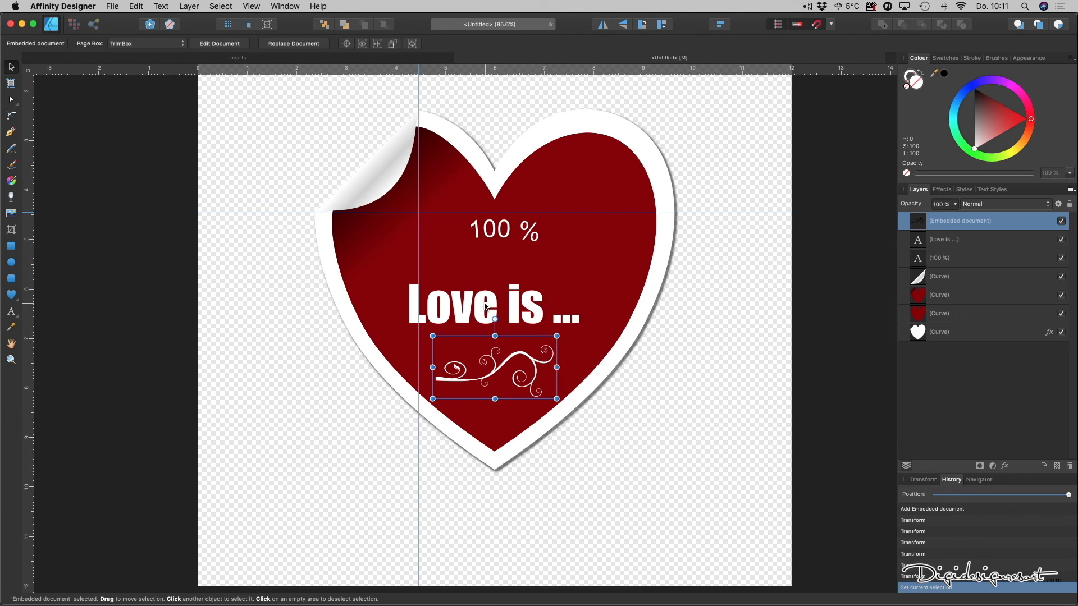
{"action": "left_click_drag", "start_coordinate": [486, 302], "coordinate": [489, 286]}
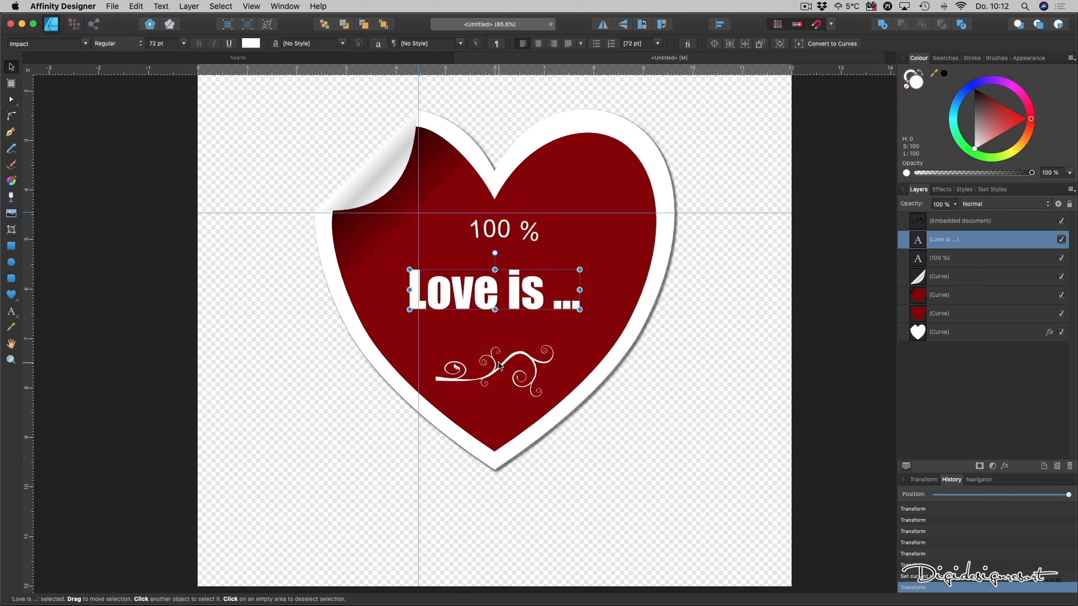
Step: Clear the selection and save the heart design as hearts2.afdesign in the Affinity Designer iCloud folder
{"action": "left_click", "coordinate": [500, 366]}
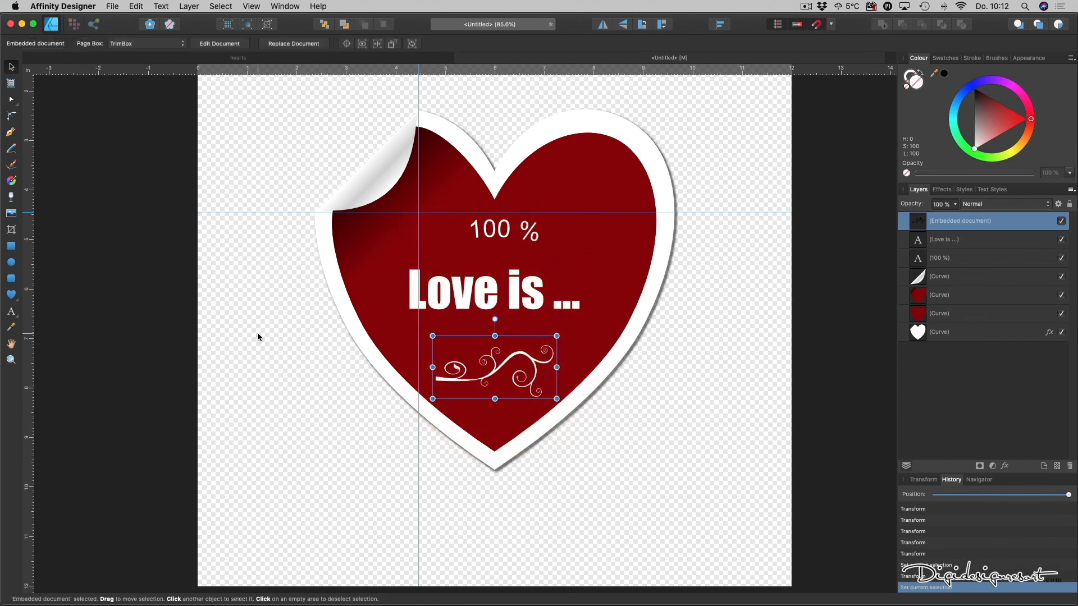
{"action": "left_click", "coordinate": [276, 317]}
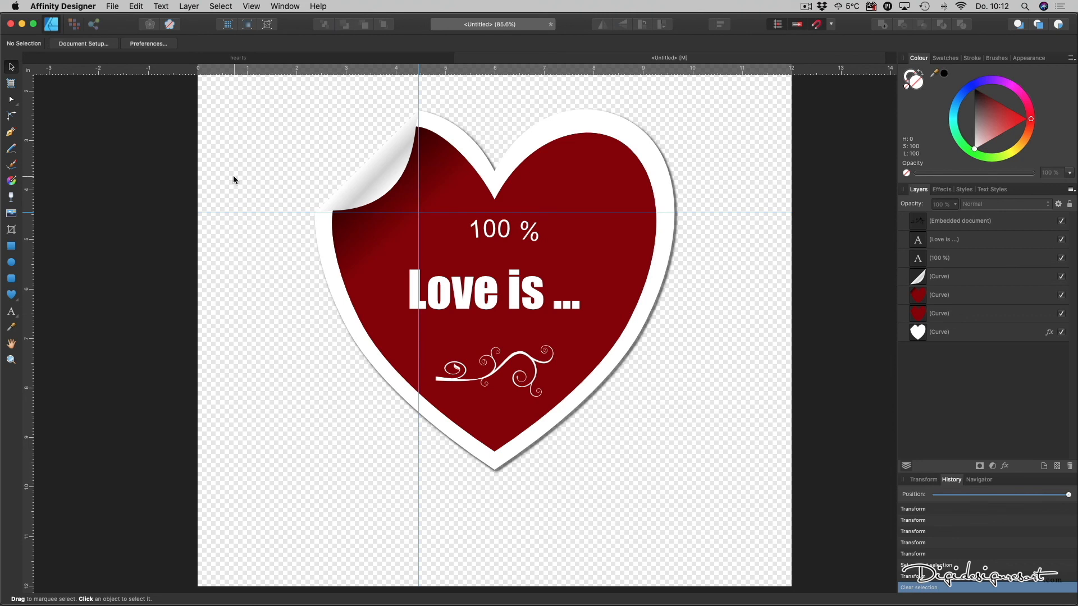
{"action": "left_click", "coordinate": [113, 6]}
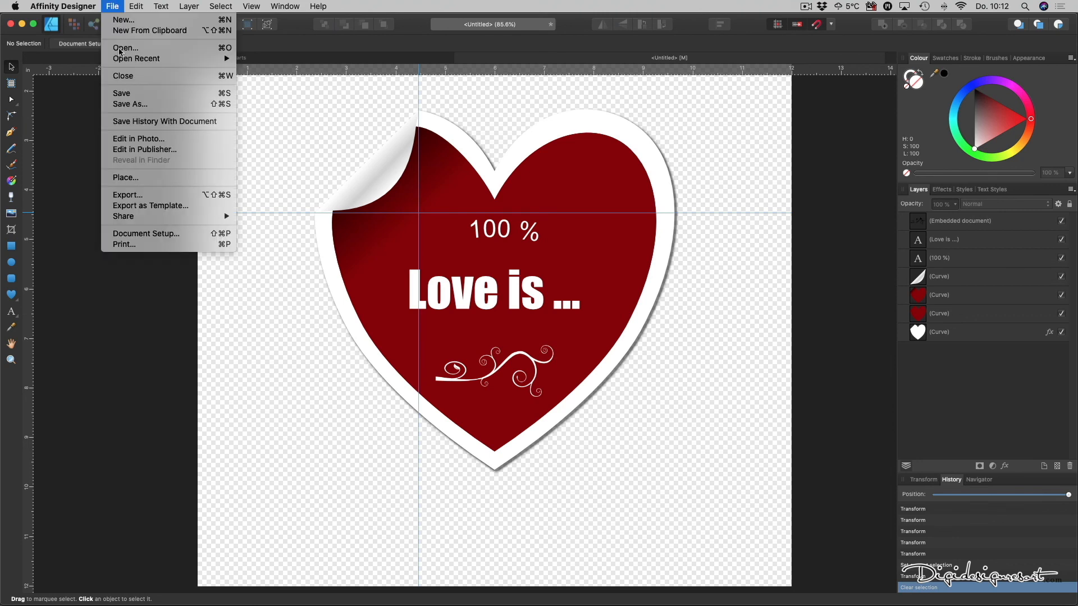
{"action": "left_click", "coordinate": [119, 95]}
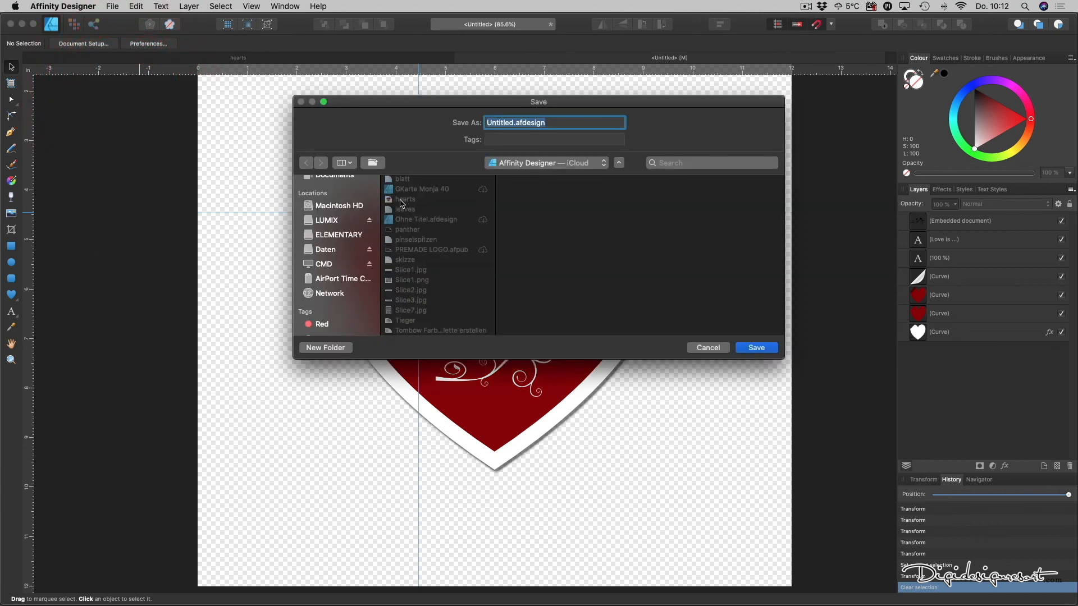
{"action": "left_click", "coordinate": [401, 200]}
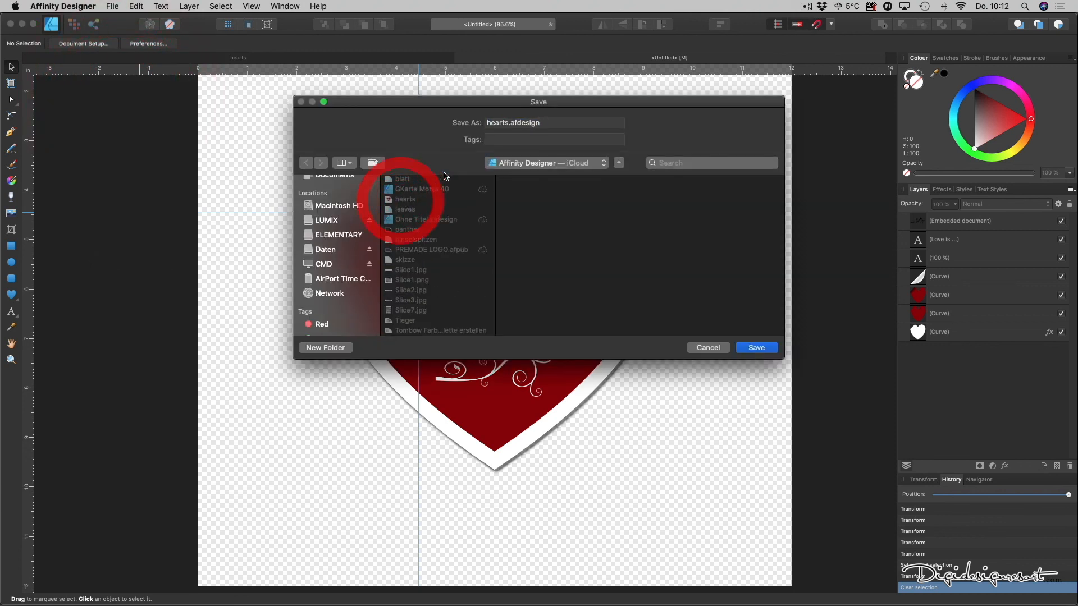
{"action": "left_click", "coordinate": [508, 123]}
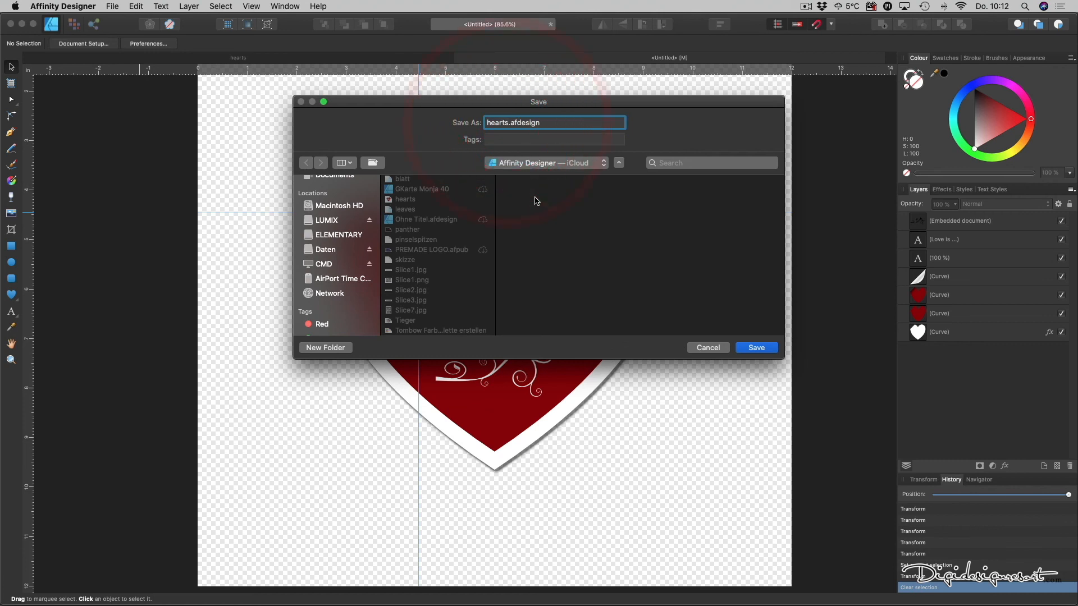
{"action": "type", "text": "2"}
{"action": "left_click", "coordinate": [755, 348]}
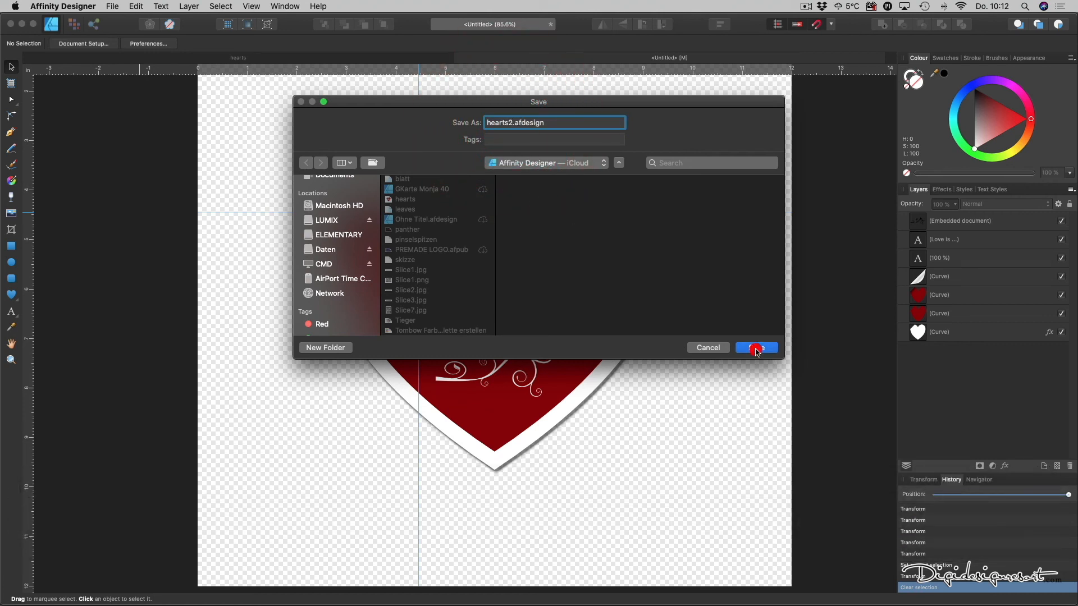
Step: Export the whole document as a 3600 x 3600 px PNG named hearts2.png to the Affinity Designer iCloud folder
{"action": "left_click", "coordinate": [119, 6]}
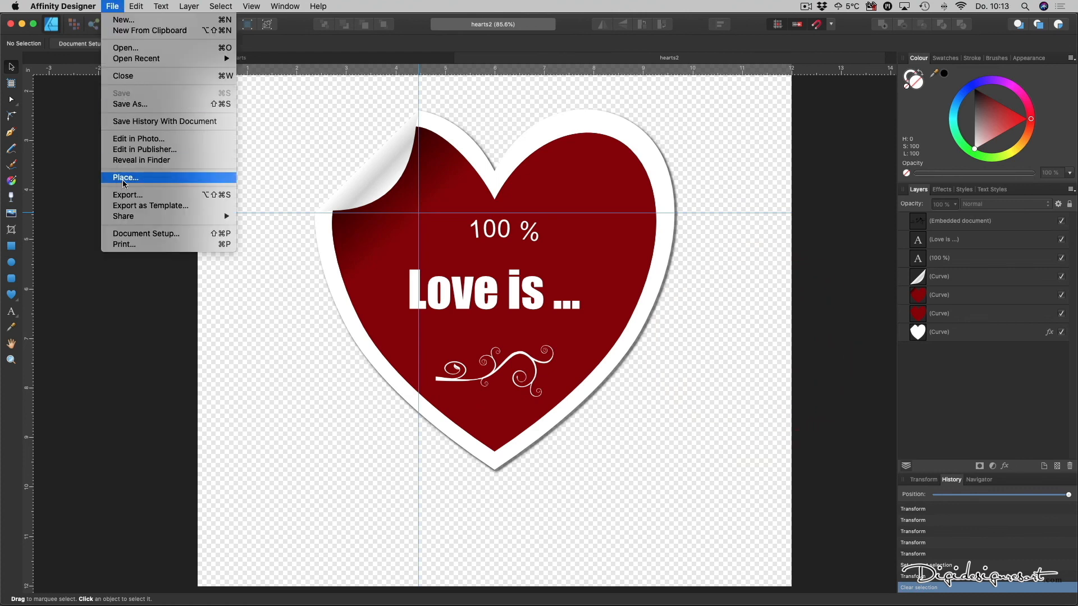
{"action": "left_click", "coordinate": [137, 199]}
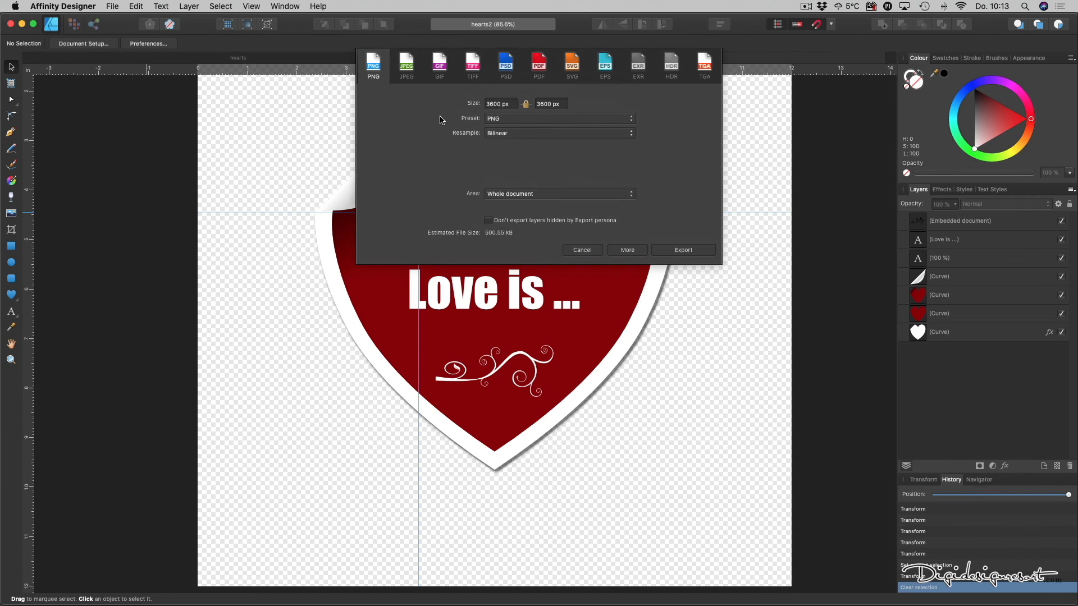
{"action": "left_click", "coordinate": [688, 250]}
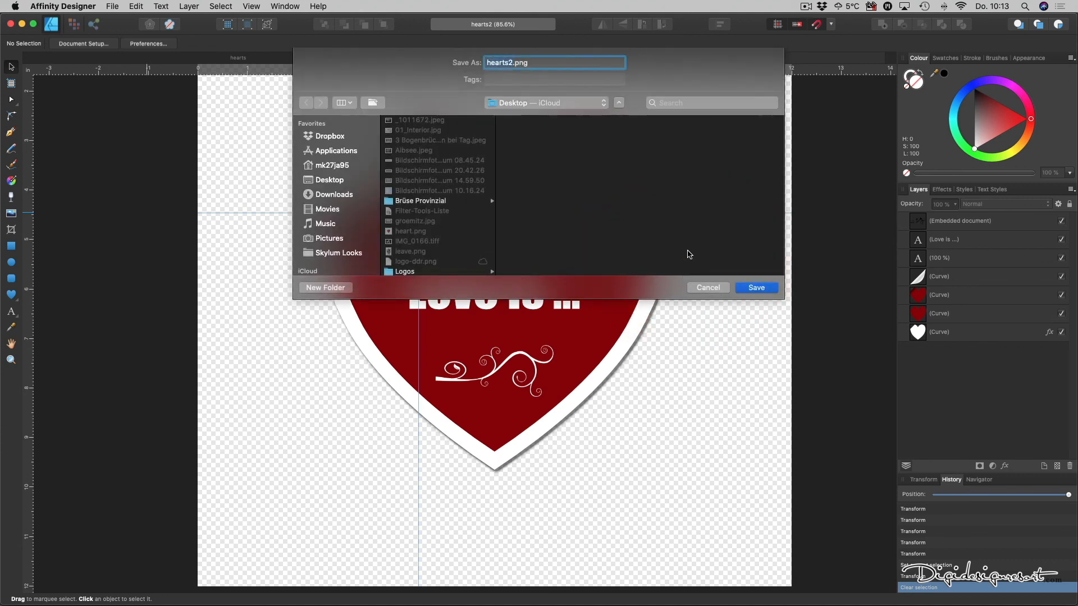
{"action": "left_click", "coordinate": [756, 287]}
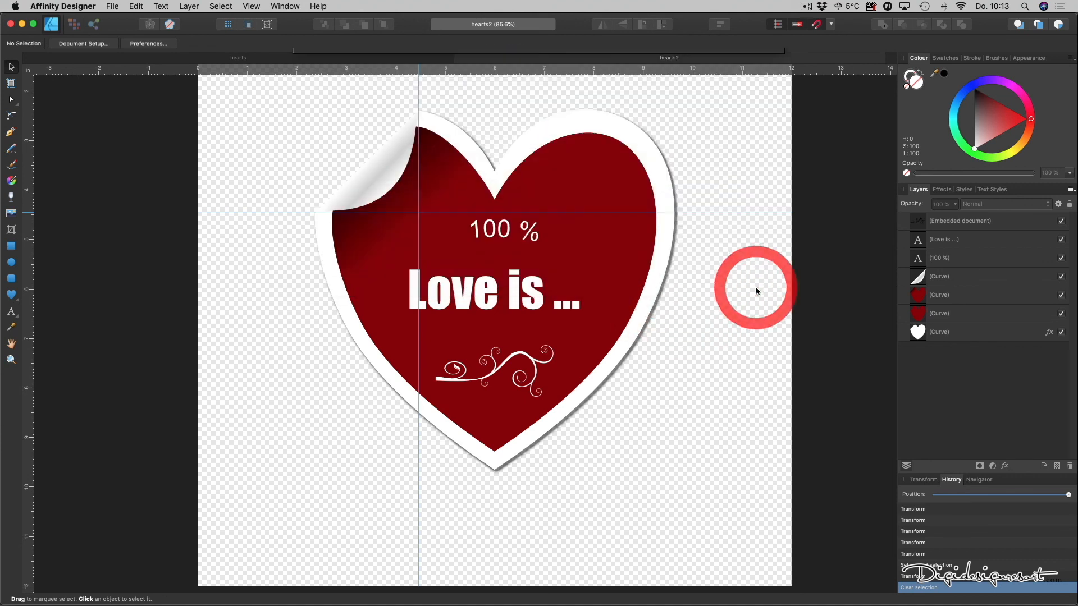
Step: Export the whole document with the PSD (preserve accuracy) preset as hearts2.psd in the Affinity Designer iCloud folder
{"action": "left_click", "coordinate": [116, 6]}
{"action": "left_click", "coordinate": [144, 195]}
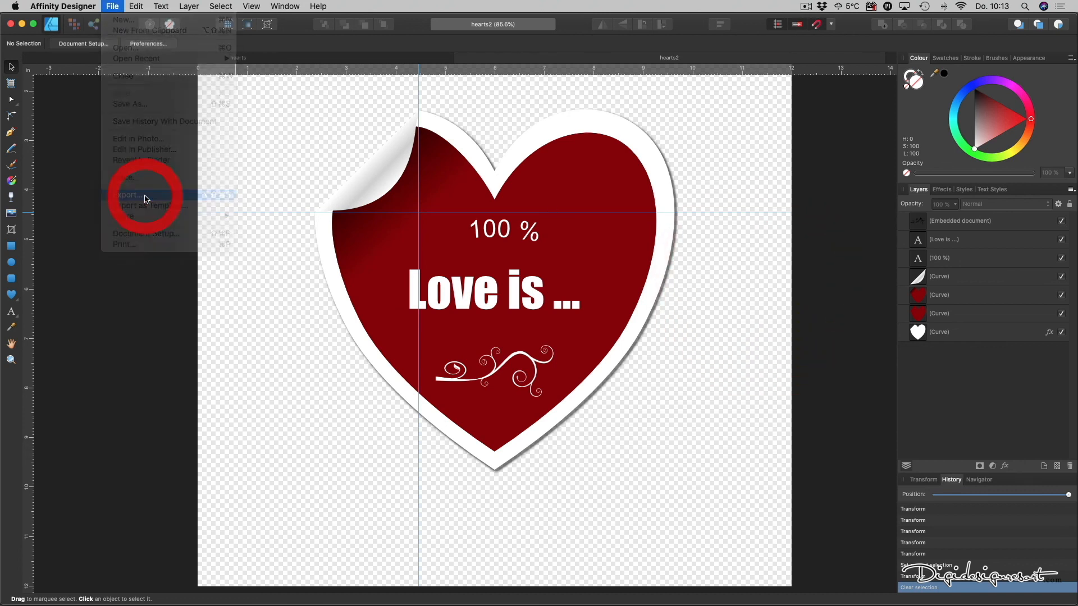
{"action": "left_click", "coordinate": [504, 66]}
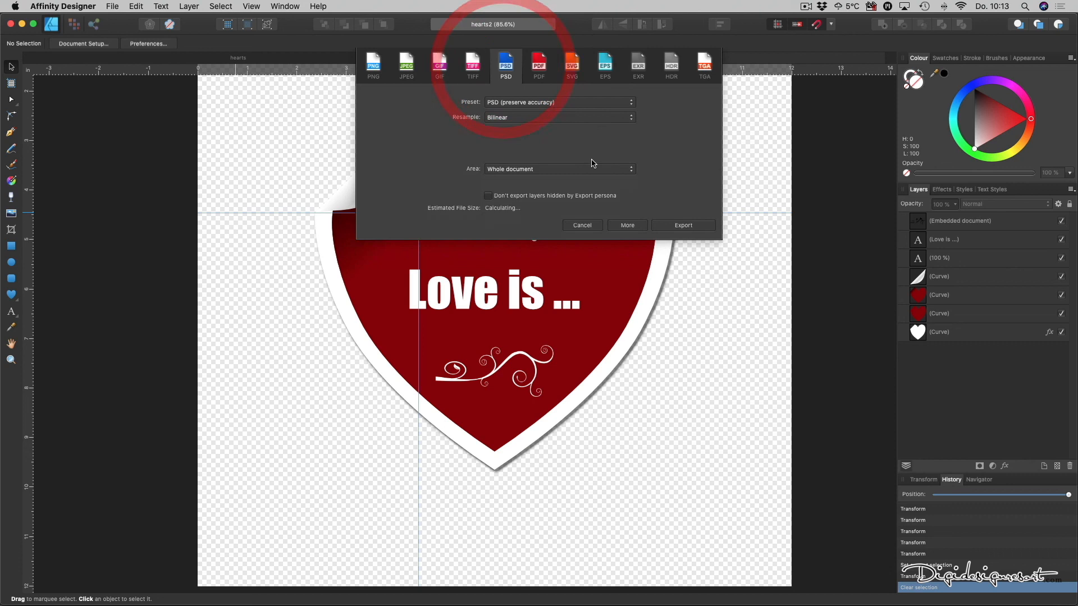
{"action": "left_click", "coordinate": [684, 225]}
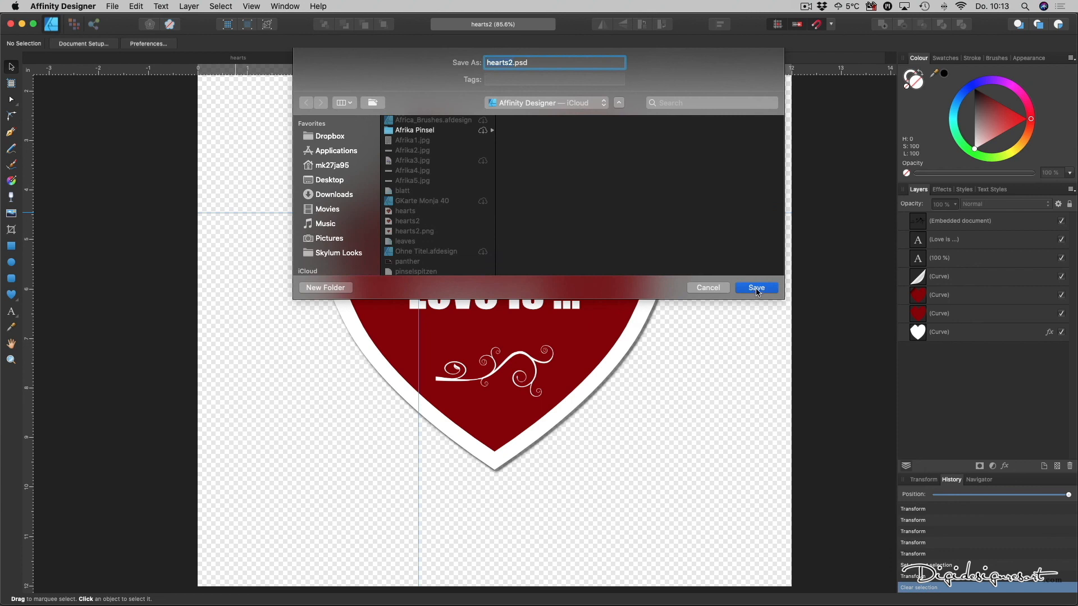
{"action": "left_click", "coordinate": [757, 288]}
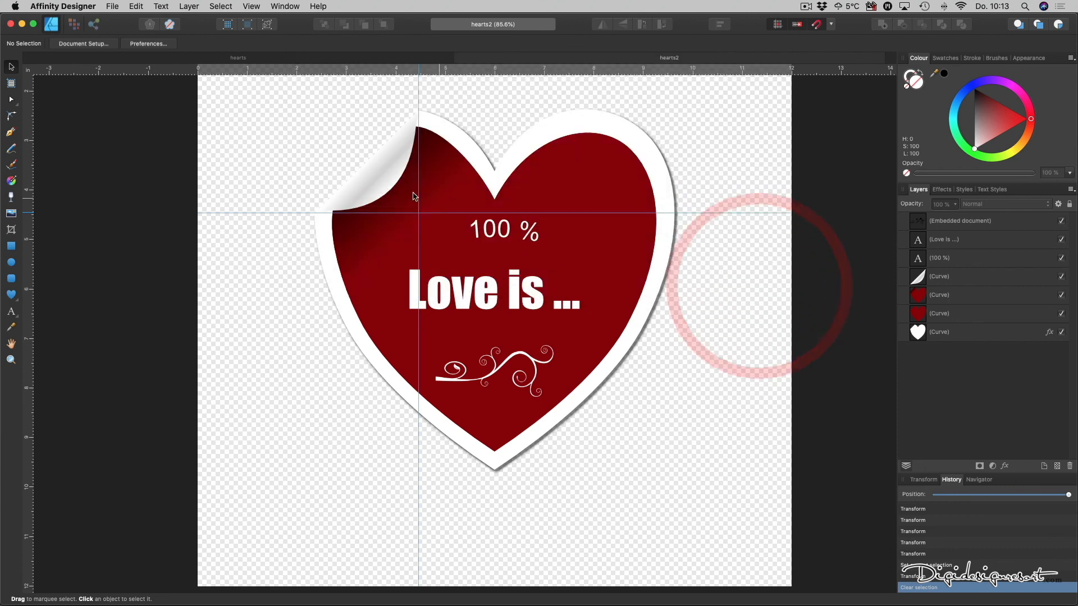